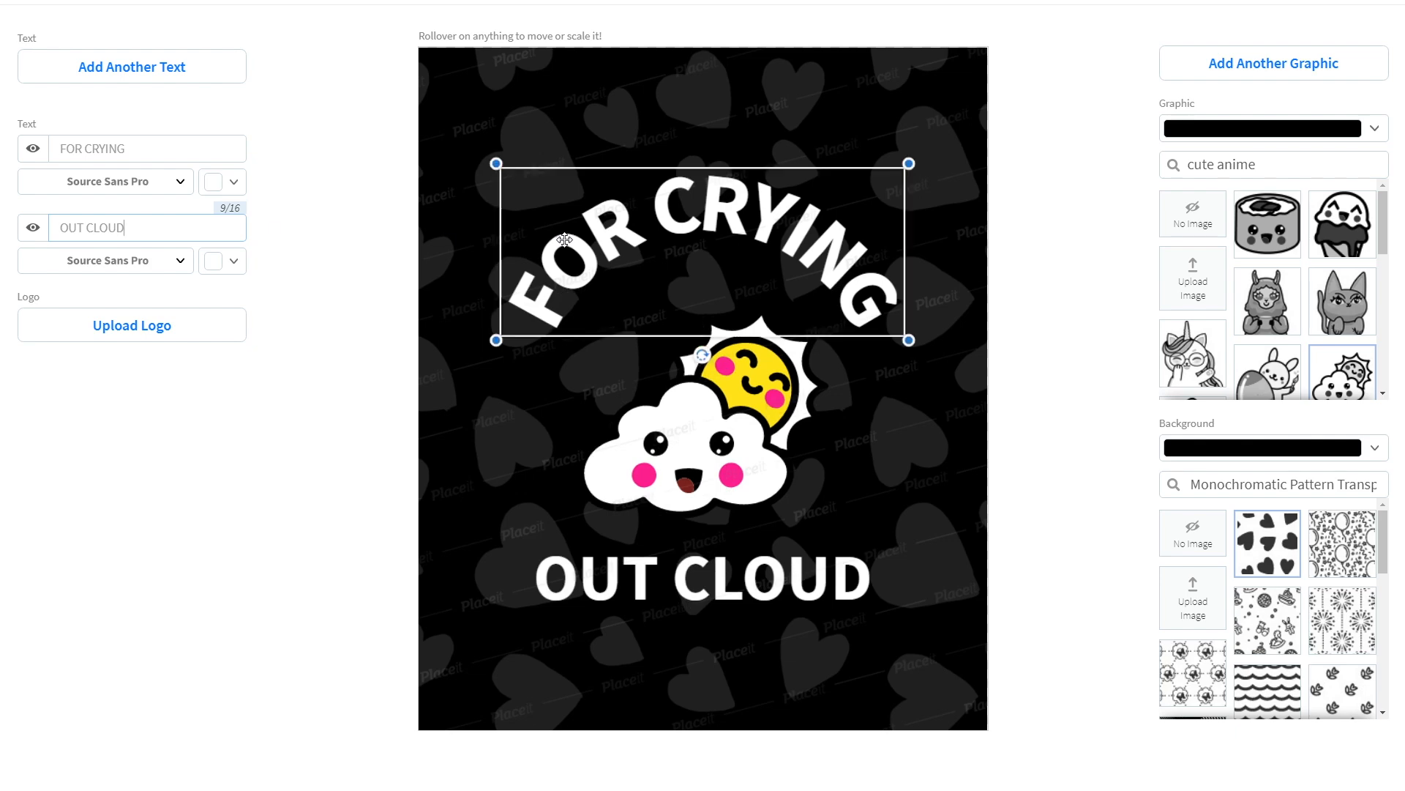
# Move the sun-and-cloud graphic and the OUT CLOUD text up towards FOR CRYING, and set the background colour to light blue
pyautogui.moveTo(765, 375); pyautogui.dragTo(765, 313)
pyautogui.moveTo(732, 578); pyautogui.dragTo(732, 496)
pyautogui.click(1375, 448)
pyautogui.click(1279, 505)
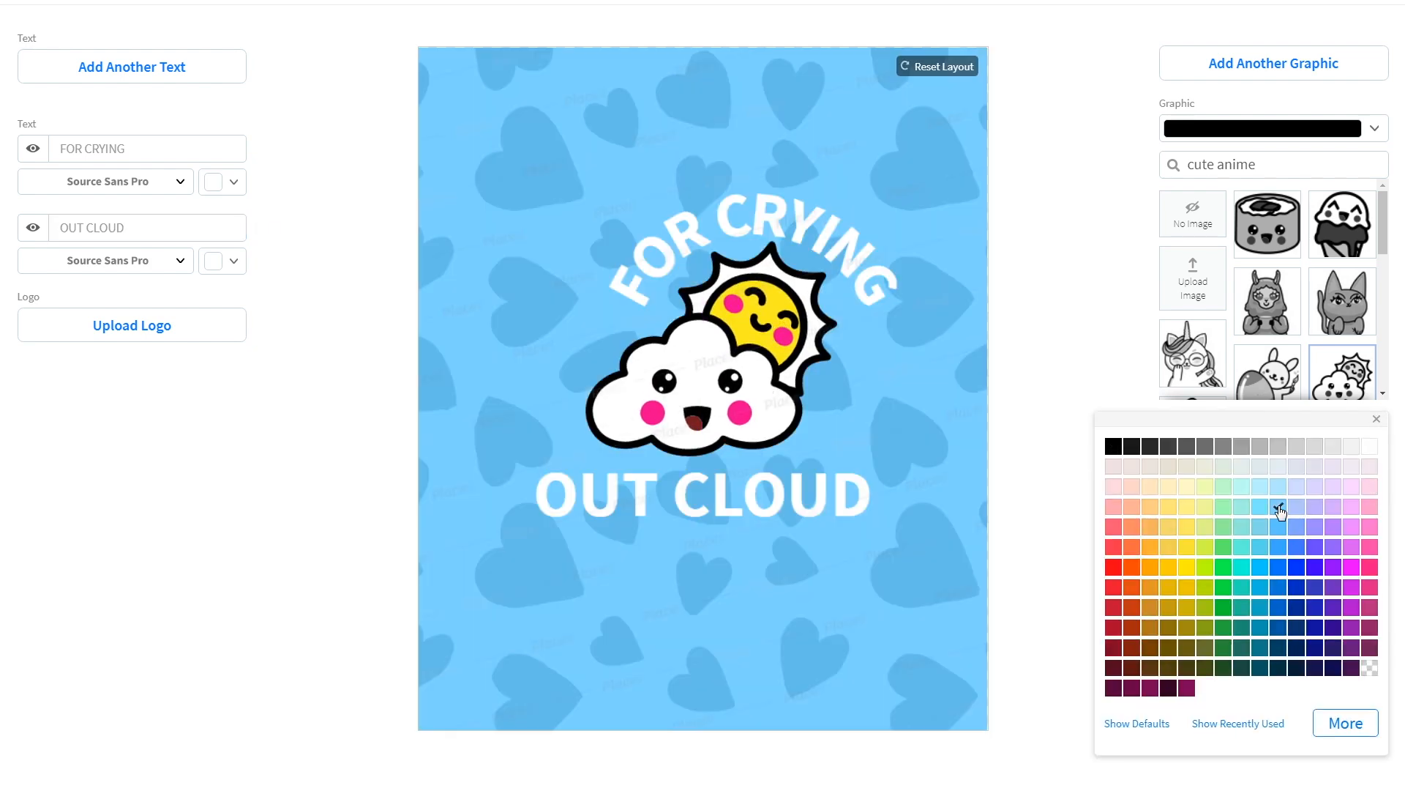
pyautogui.click(1381, 426)
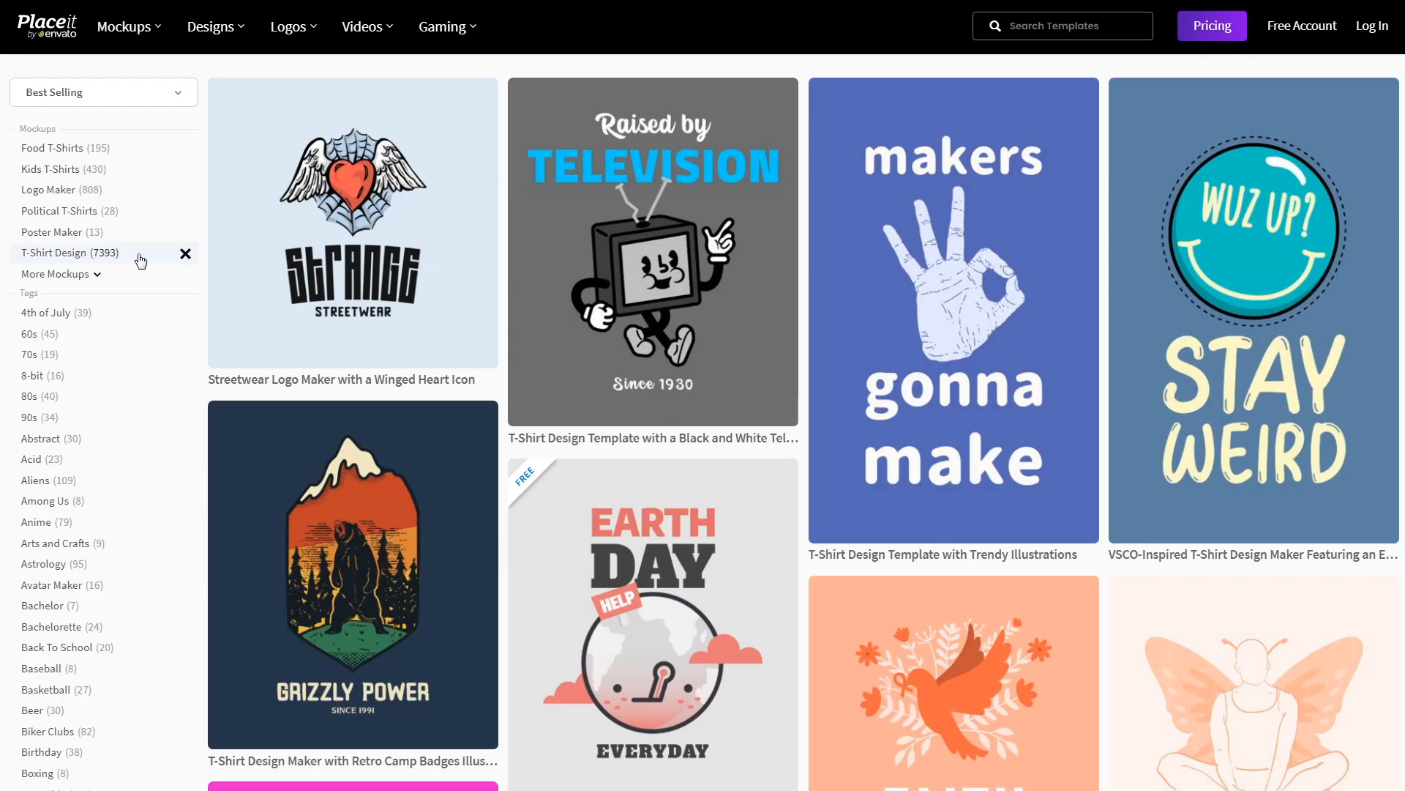
# Browse the T-Shirt Design category and open the free FRIDAY template featuring the illustration of a cultured woman
pyautogui.click(140, 262)
pyautogui.scroll(-3, 141, 261)
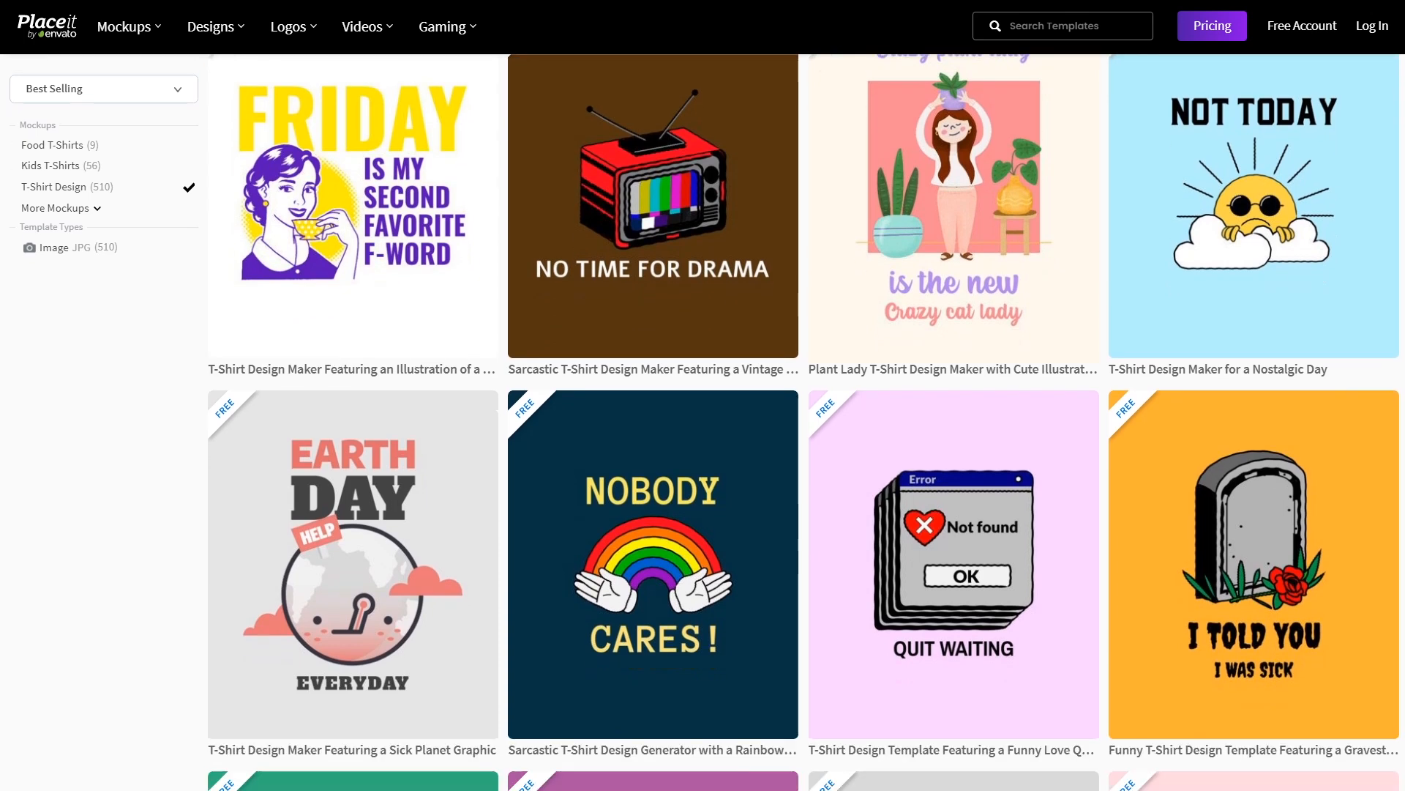
pyautogui.scroll(-6, 804, 422)
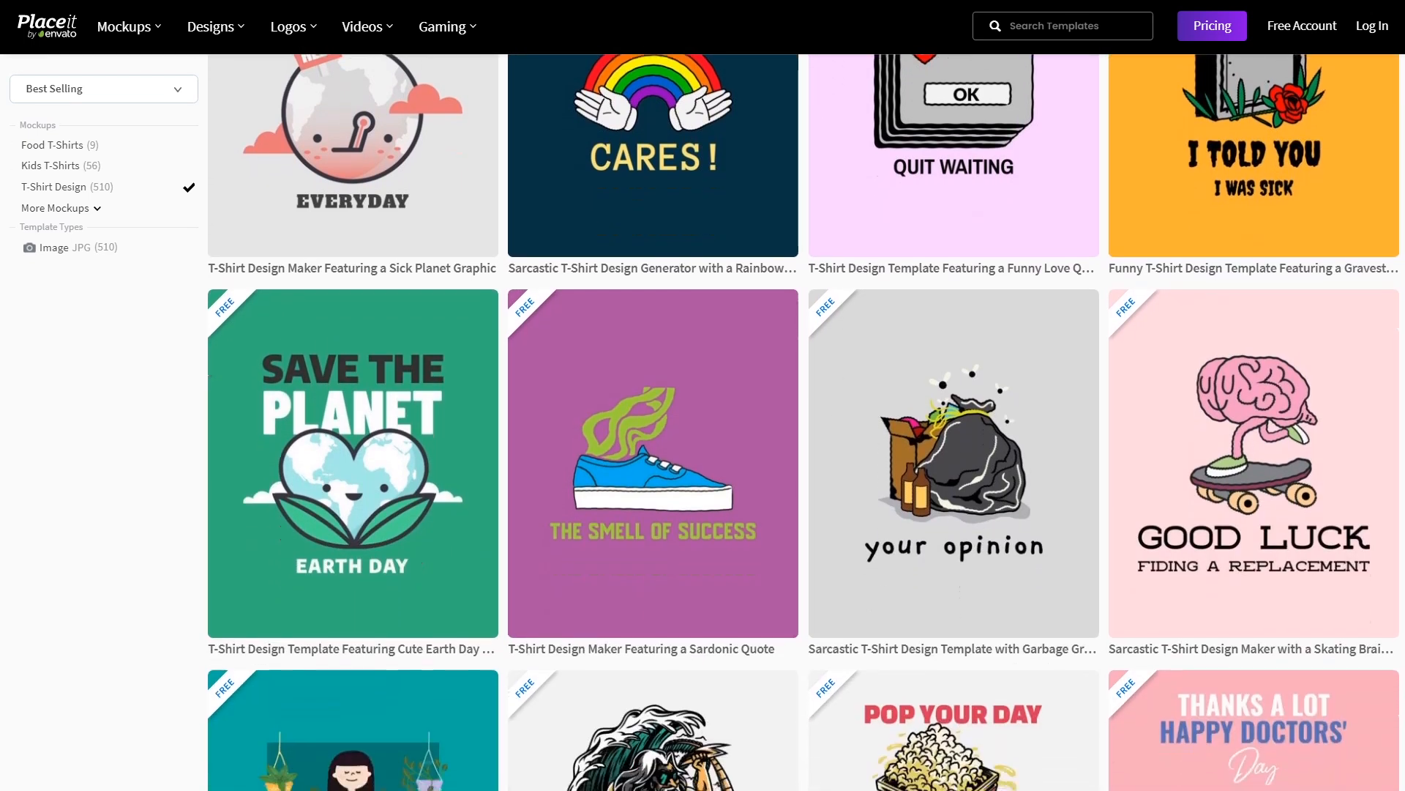
pyautogui.scroll(-7, 803, 421)
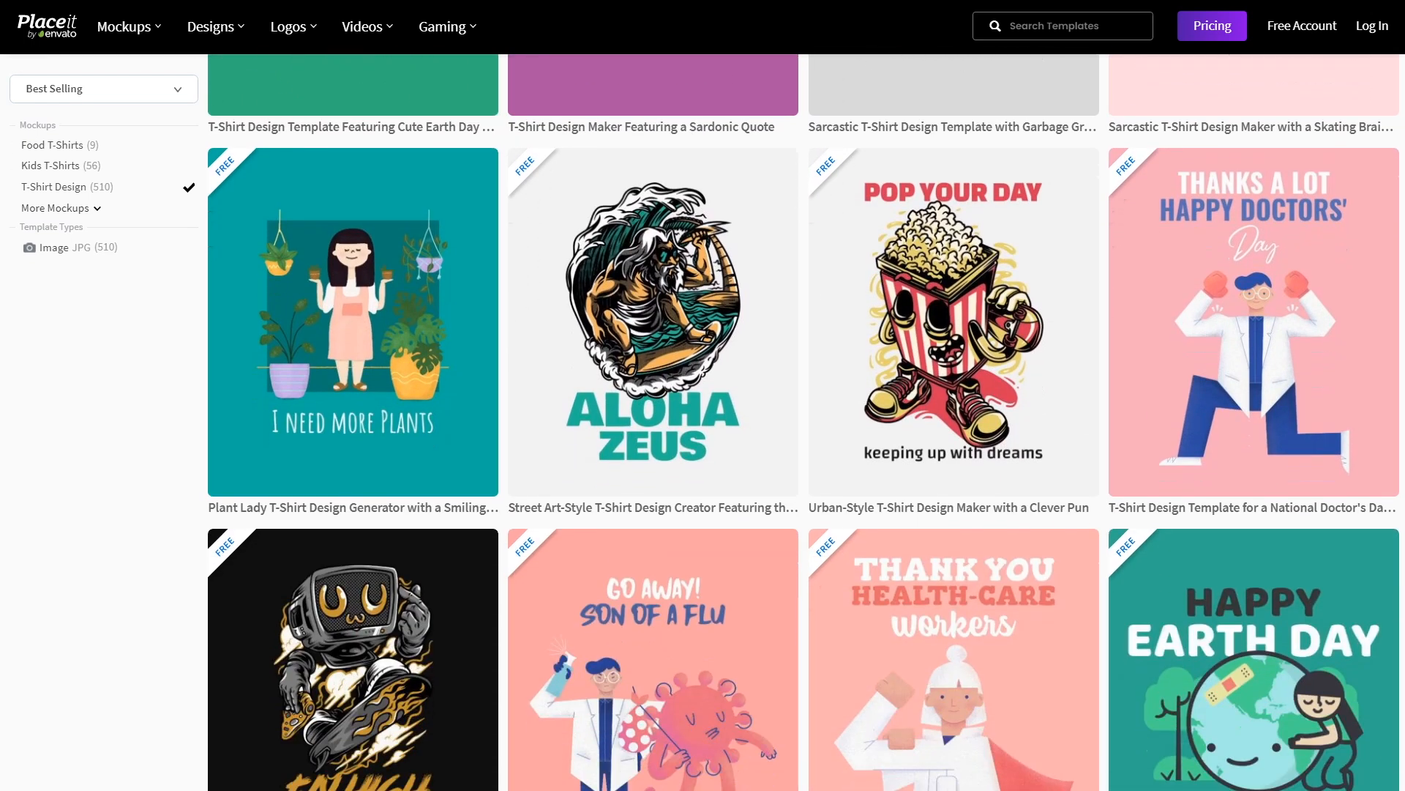
pyautogui.scroll(-5, 804, 421)
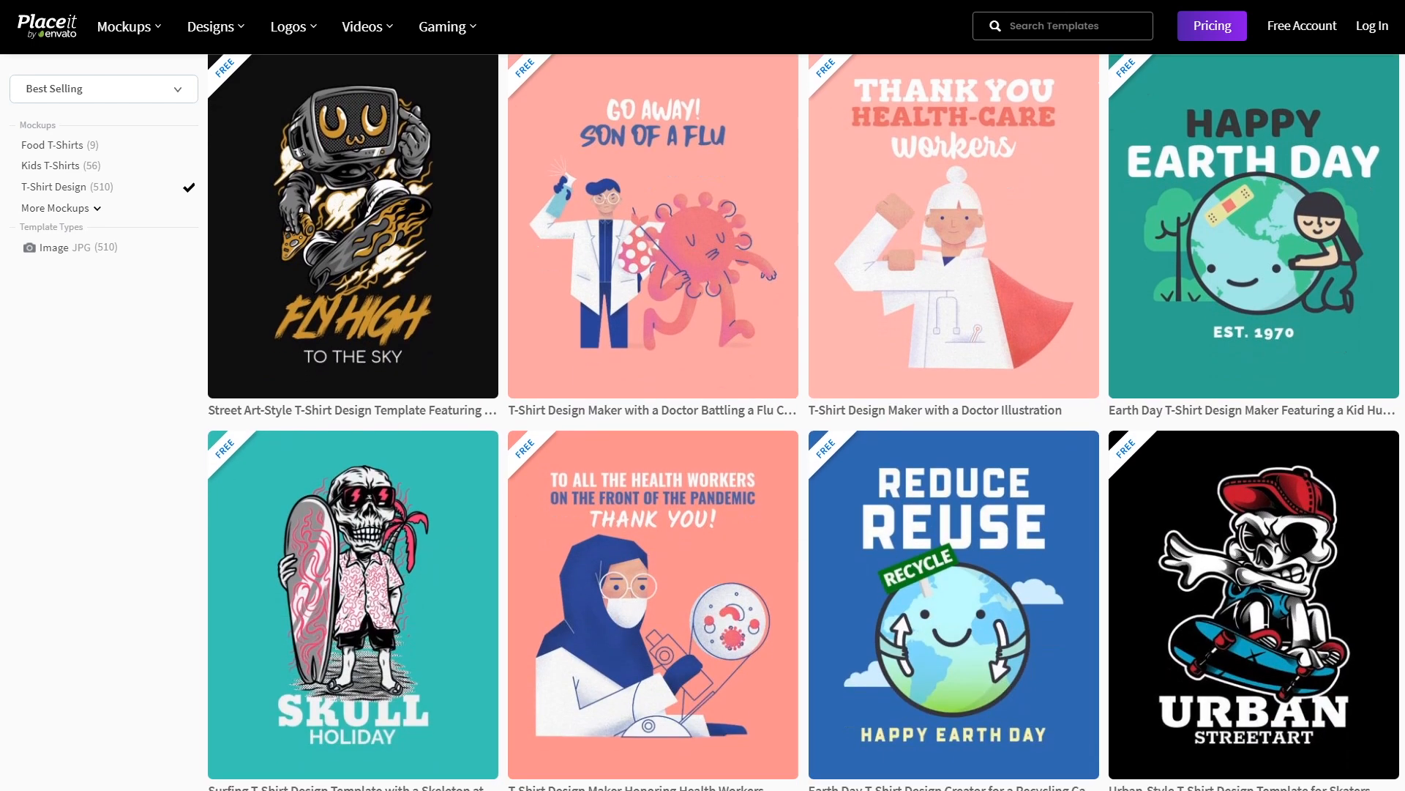
pyautogui.scroll(14, 803, 422)
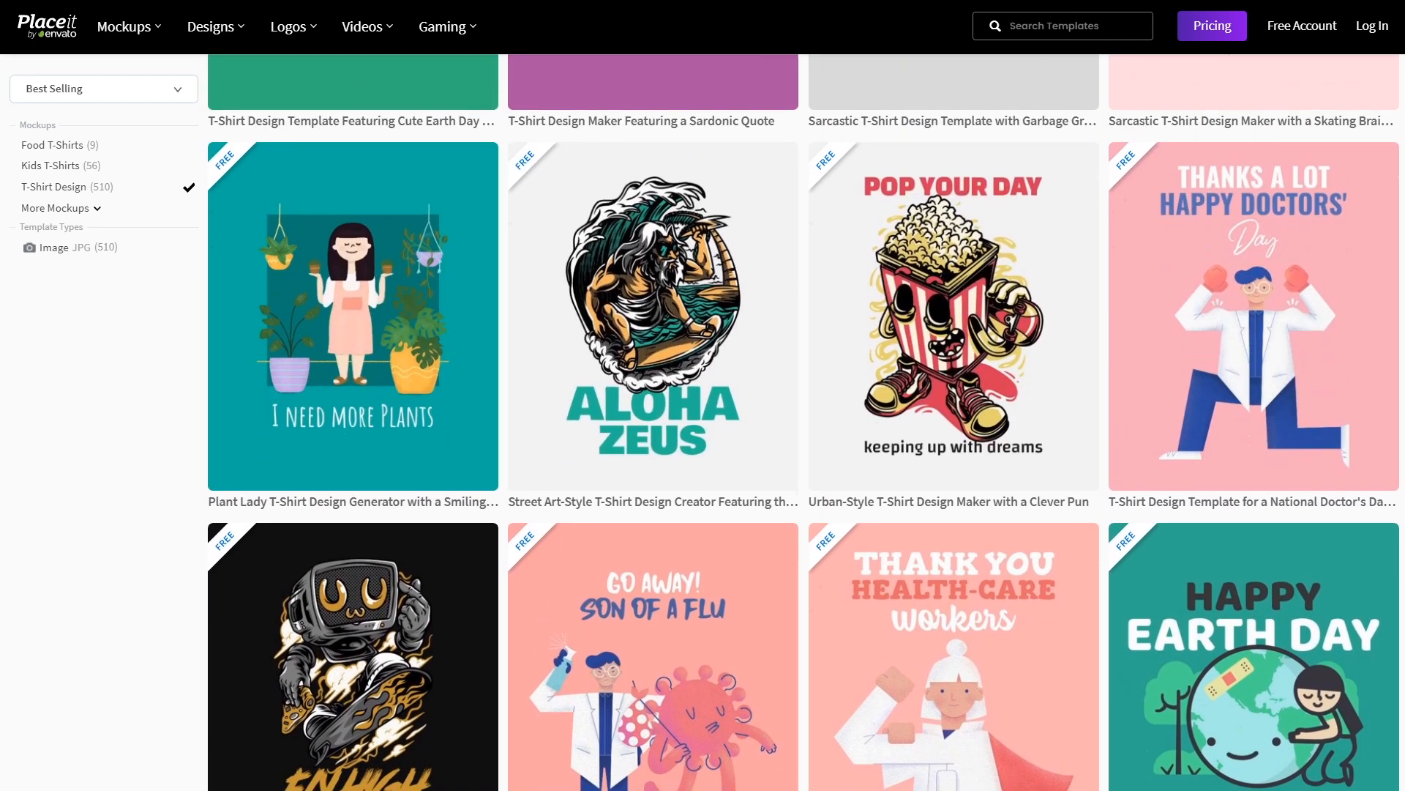
pyautogui.scroll(7, 803, 422)
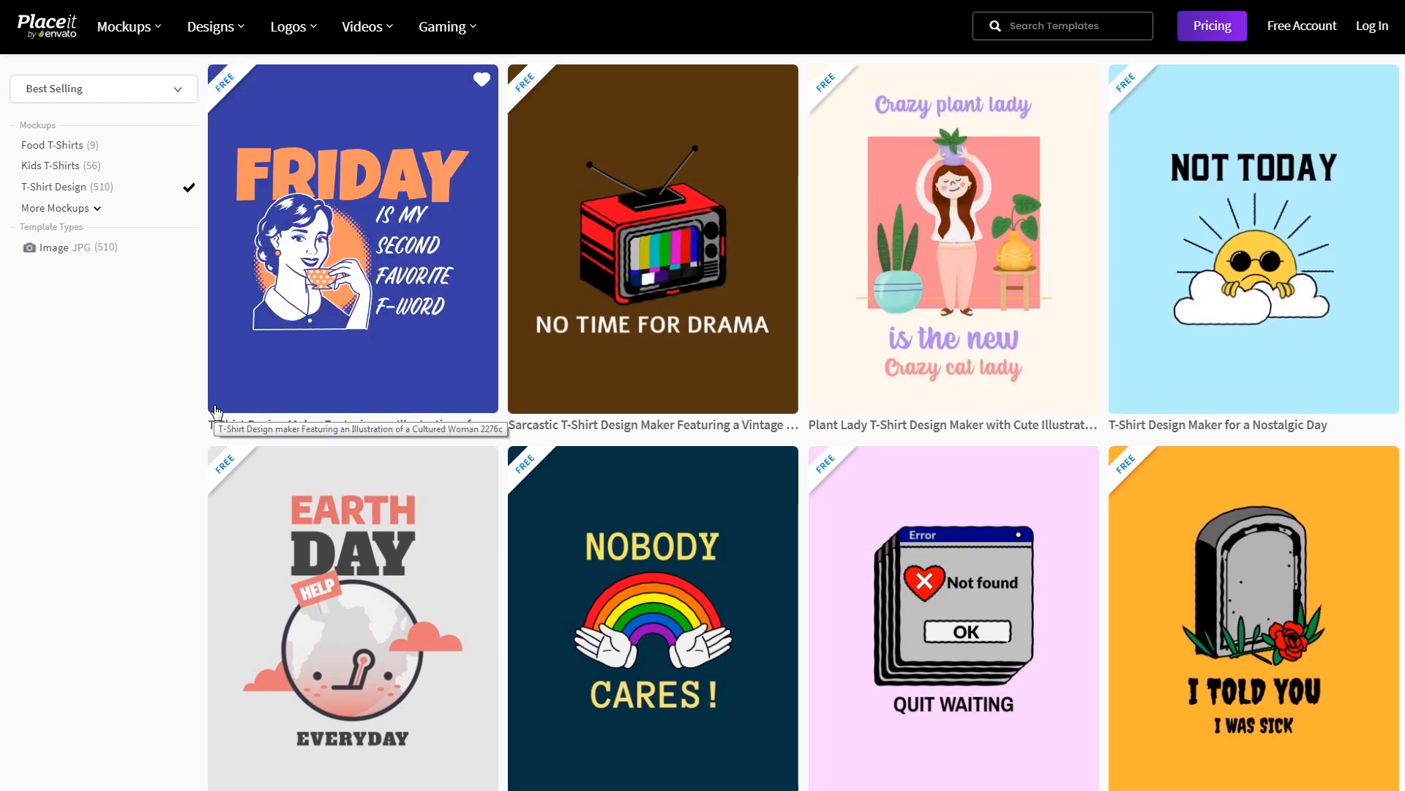
pyautogui.click(217, 411)
# Set the design's background colour to light blue after trying a transparent and a white background
pyautogui.click(1376, 106)
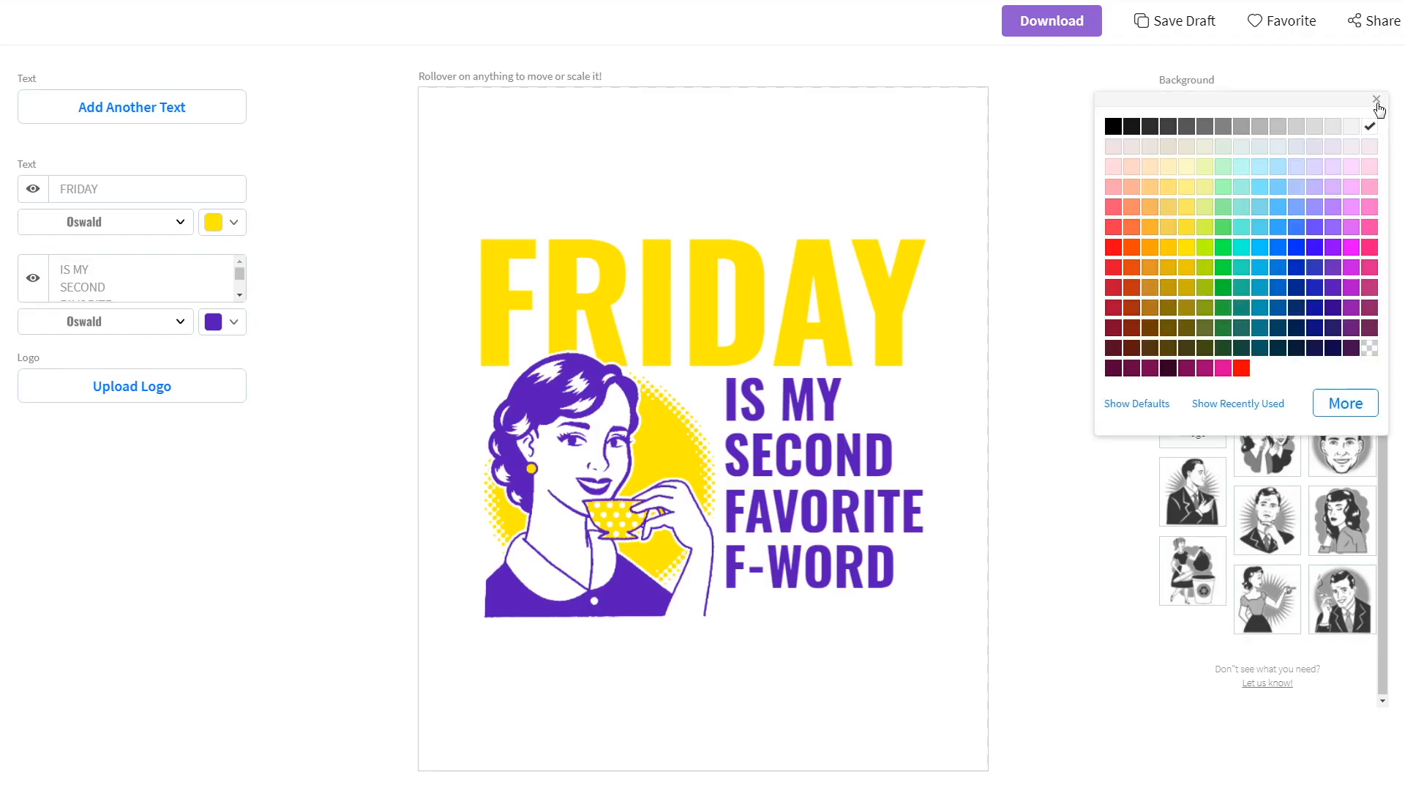
pyautogui.click(1368, 349)
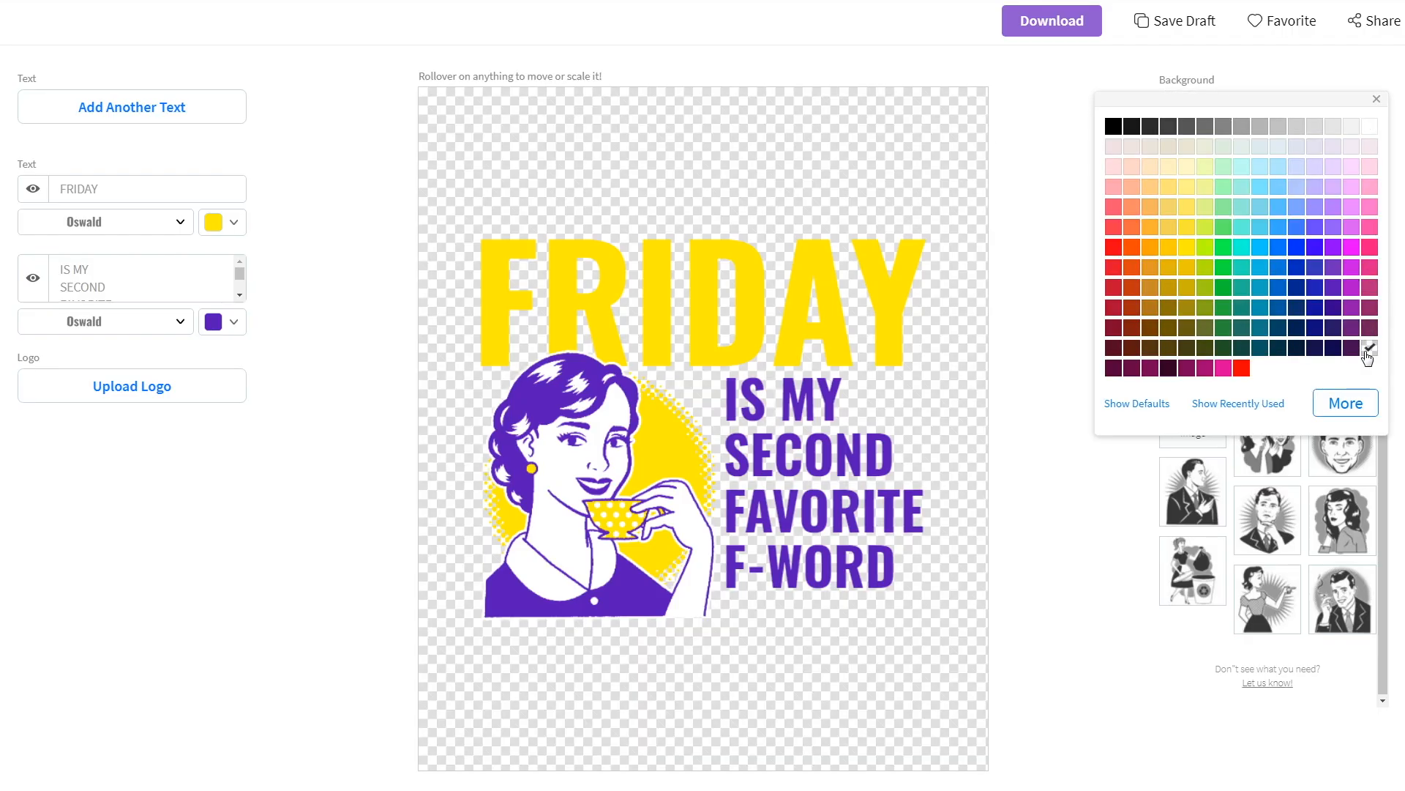
pyautogui.click(1370, 128)
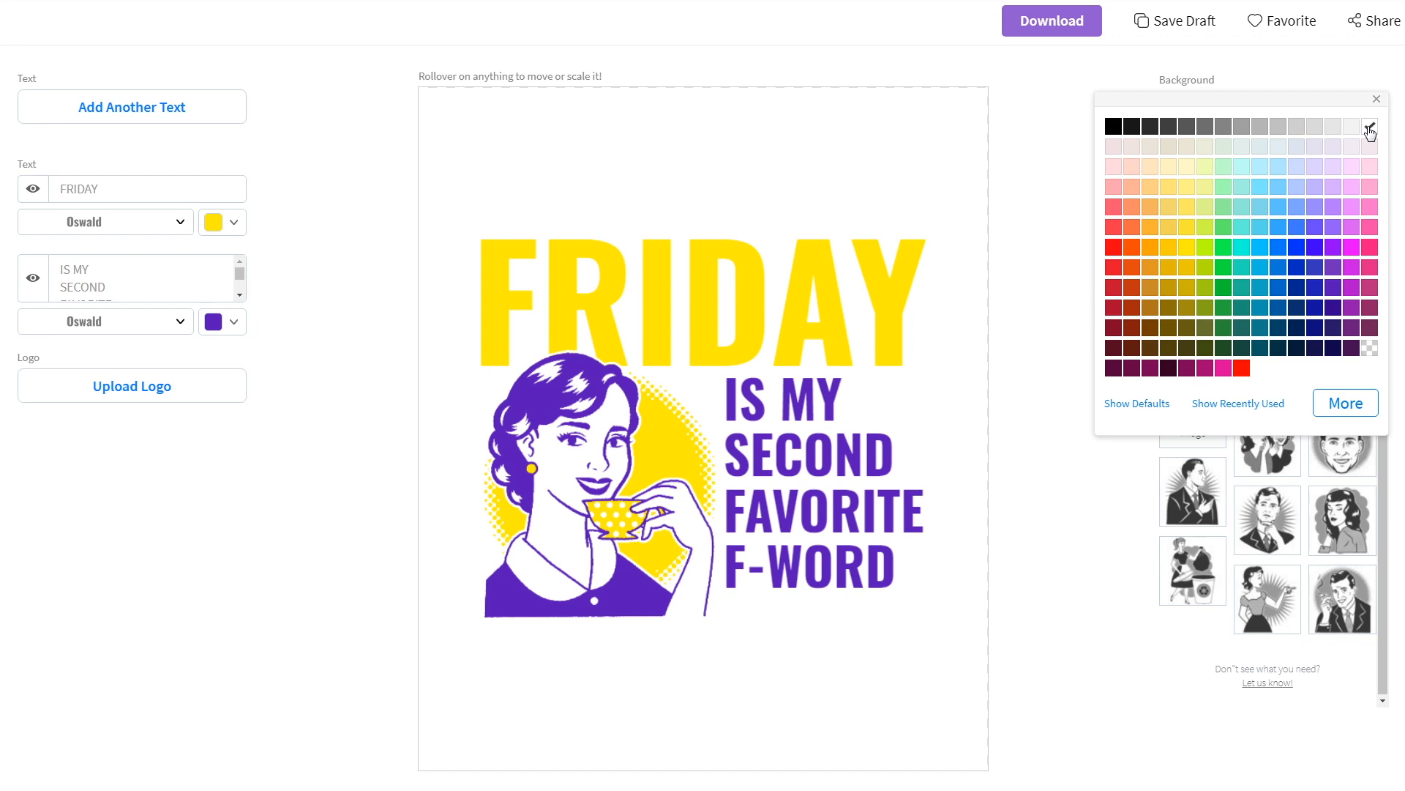
pyautogui.click(1281, 188)
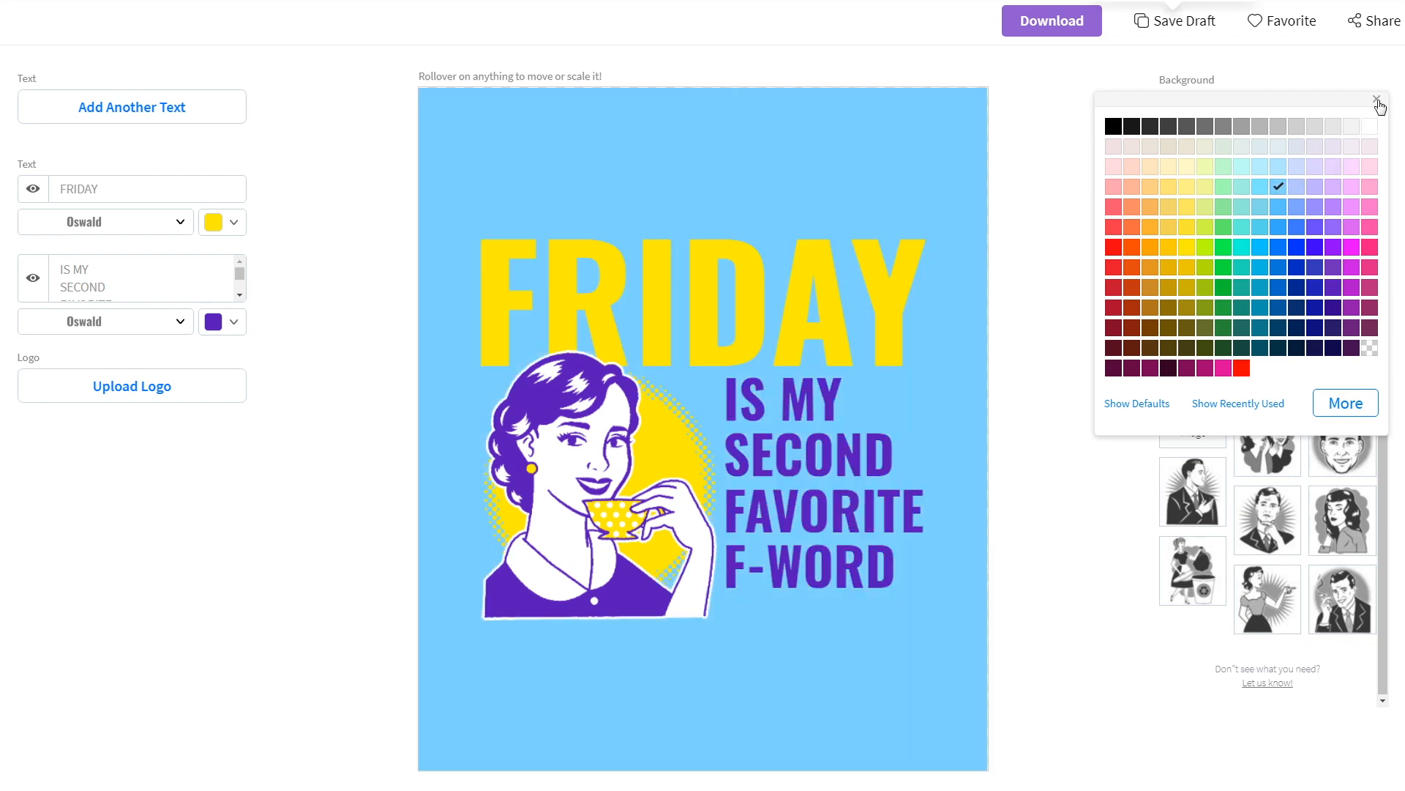
pyautogui.click(1376, 101)
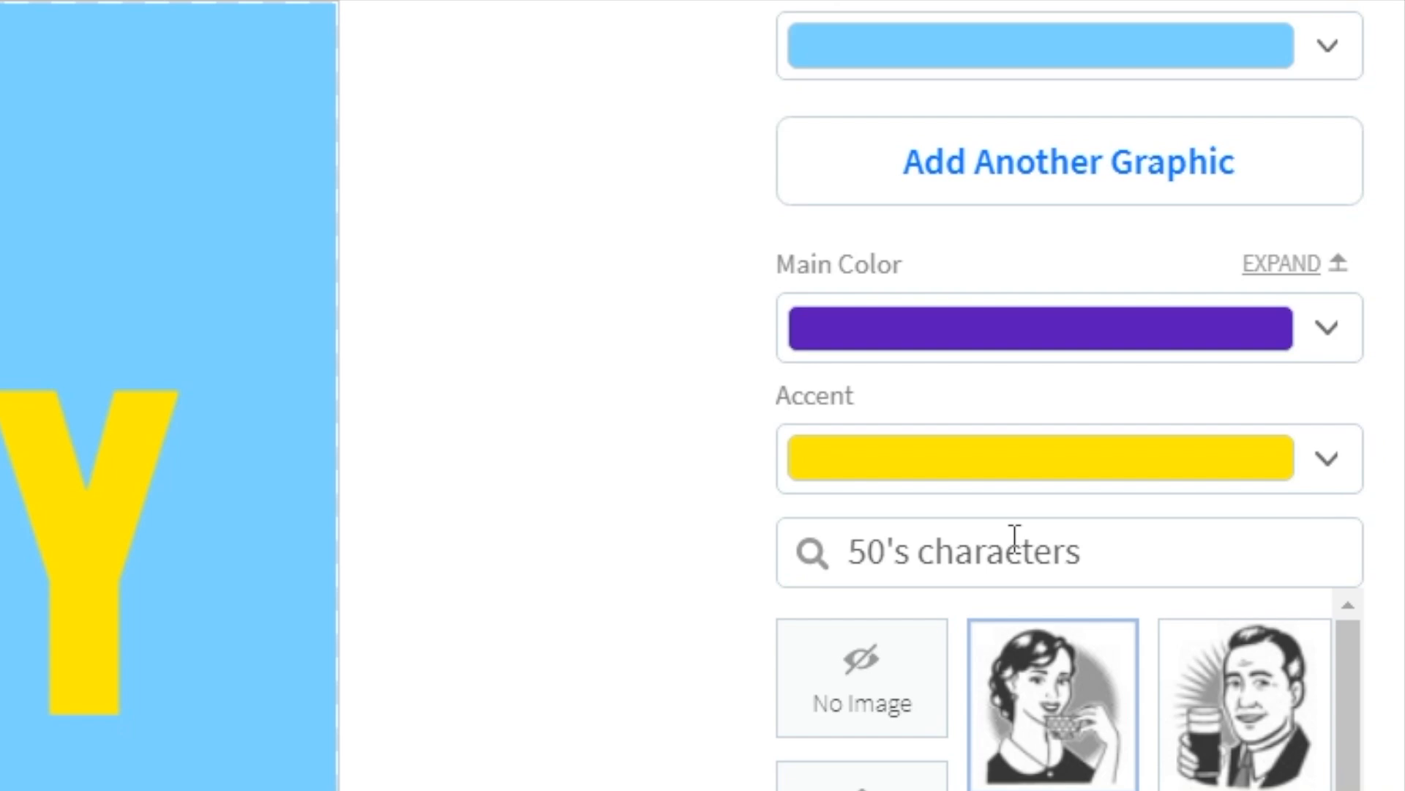
# Recolour the woman graphic with dark blue as the main colour and pale light blue as the accent
pyautogui.click(1335, 333)
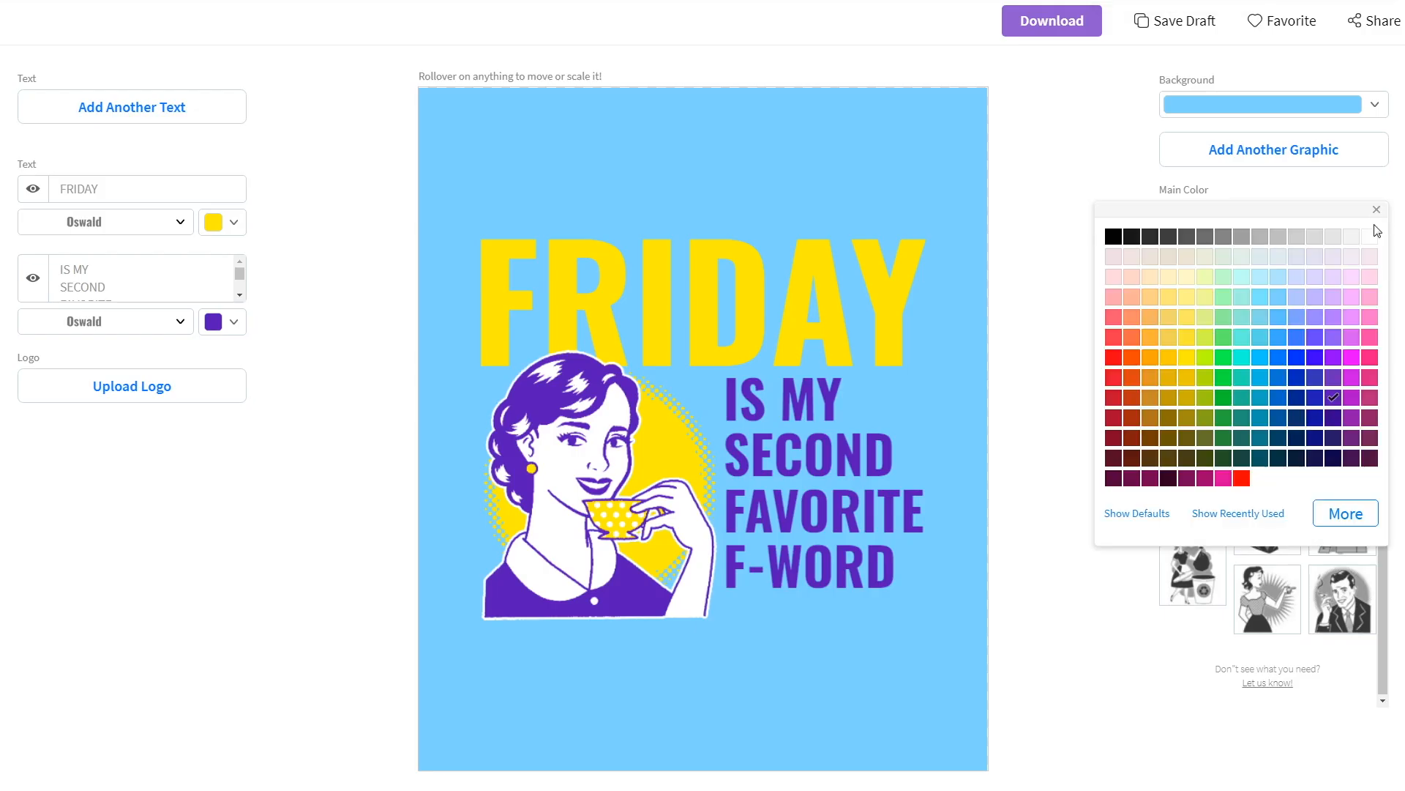
pyautogui.click(1300, 379)
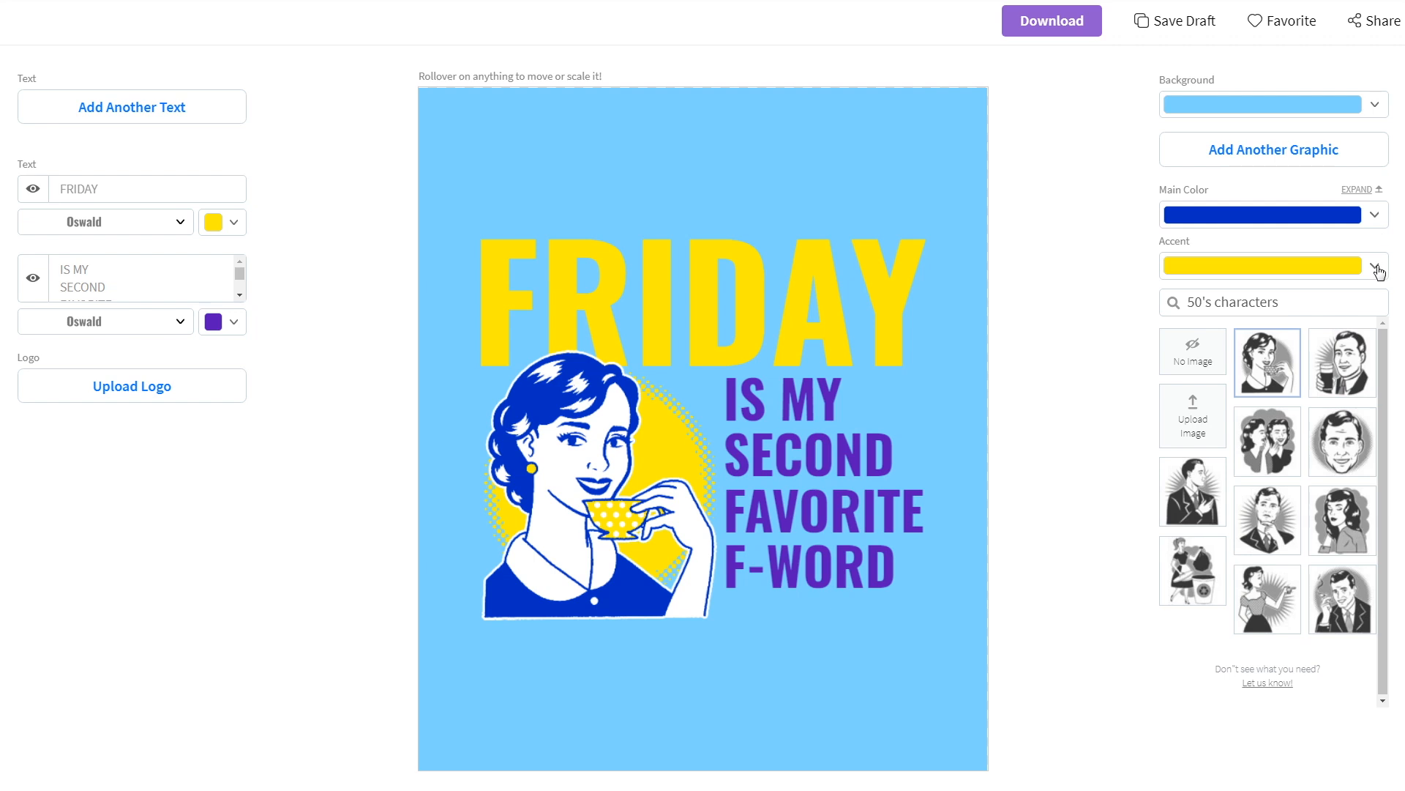
pyautogui.click(1375, 260)
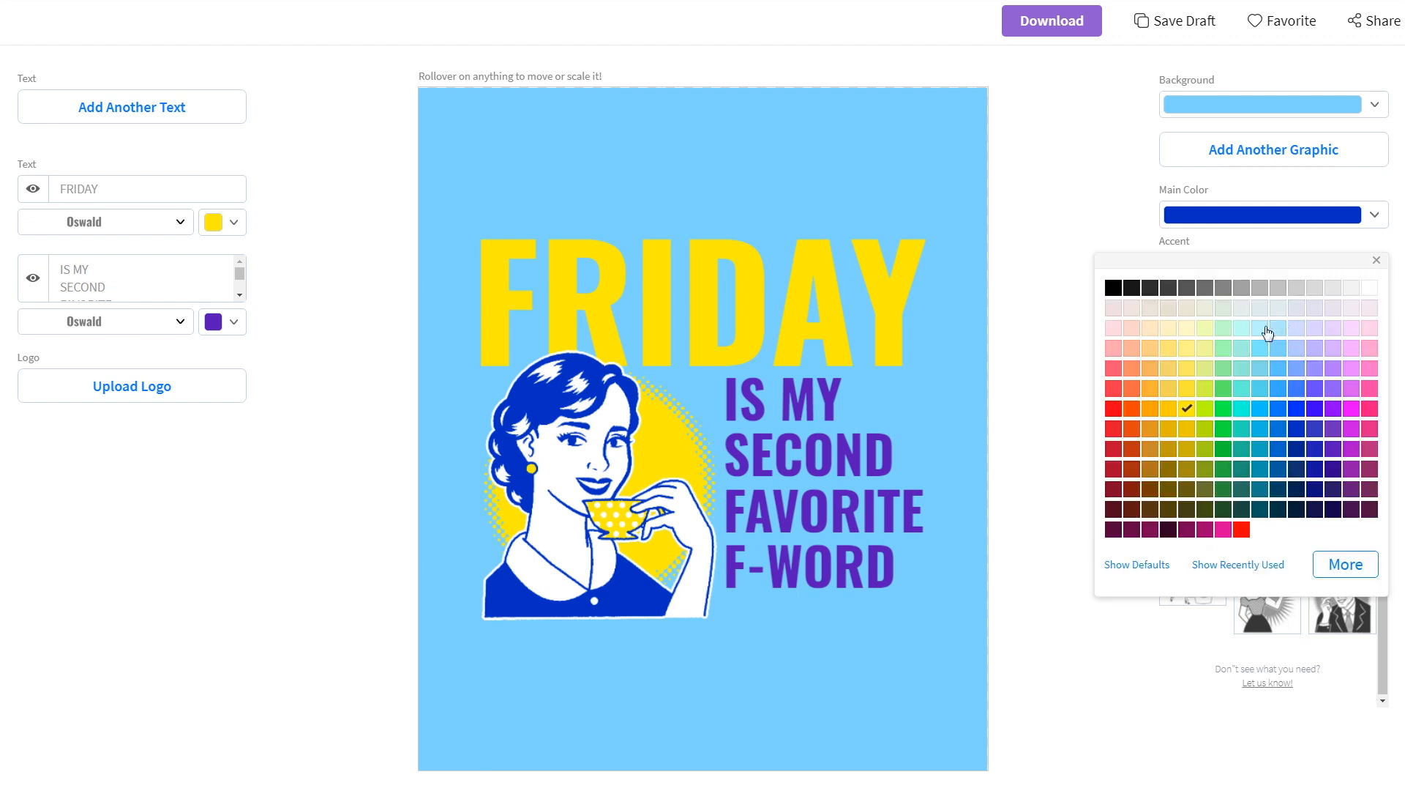
pyautogui.click(1267, 331)
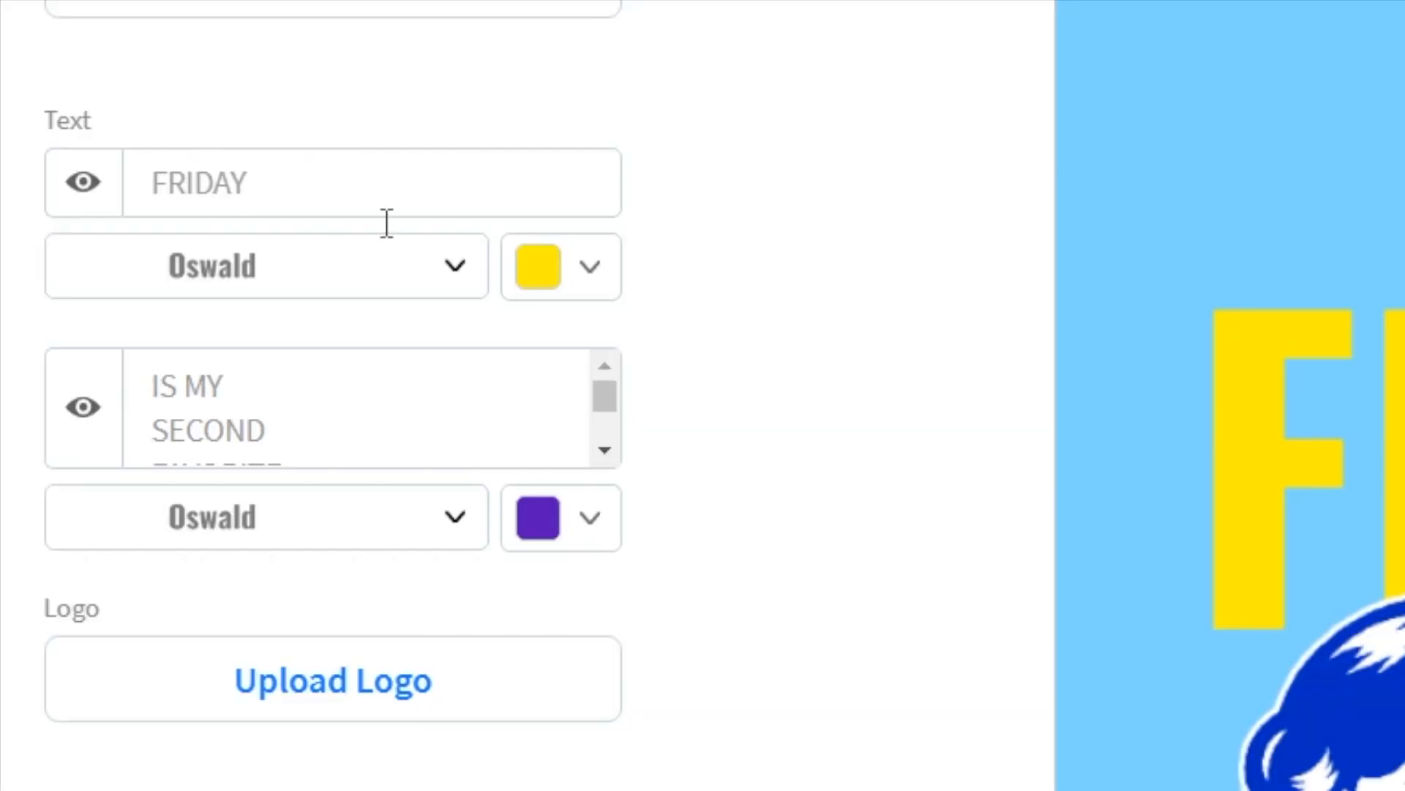
# Look through the suggested fonts for the FRIDAY text without changing the font, and set the text's colour to bright blue
pyautogui.click(180, 223)
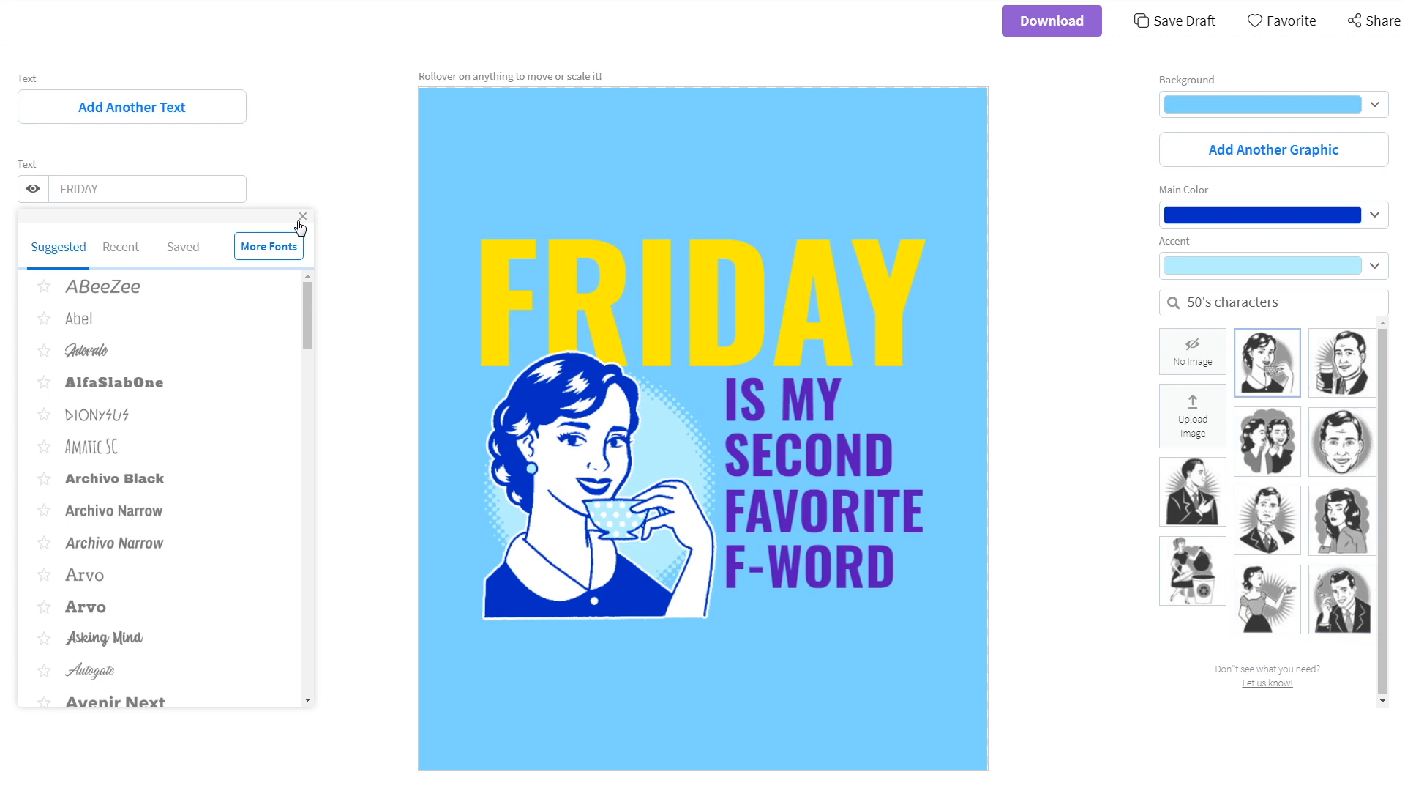
pyautogui.click(765, 251)
pyautogui.click(594, 268)
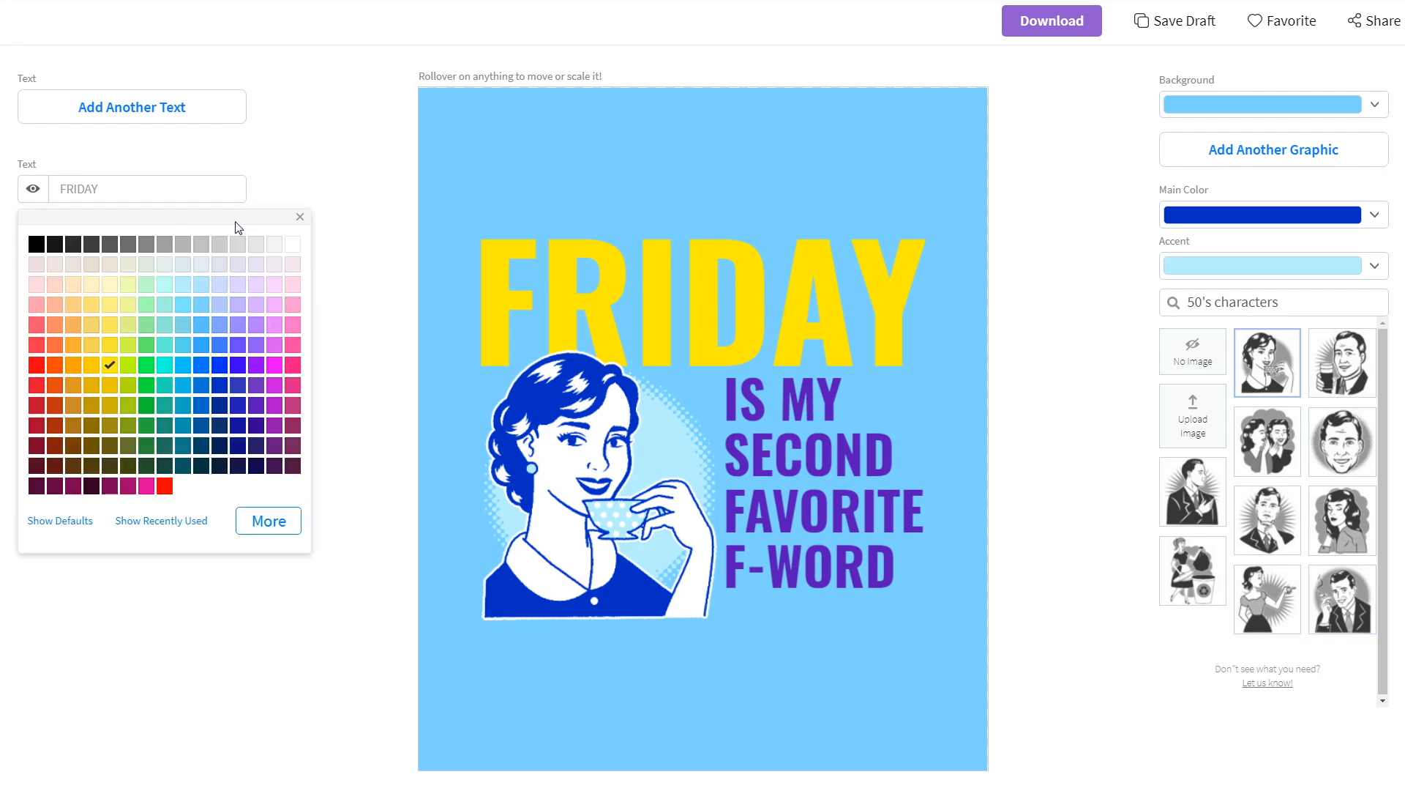
pyautogui.click(221, 366)
pyautogui.click(300, 217)
# Set the colour of the text IS MY SECOND FAVORITE F-WORD to white
pyautogui.click(234, 317)
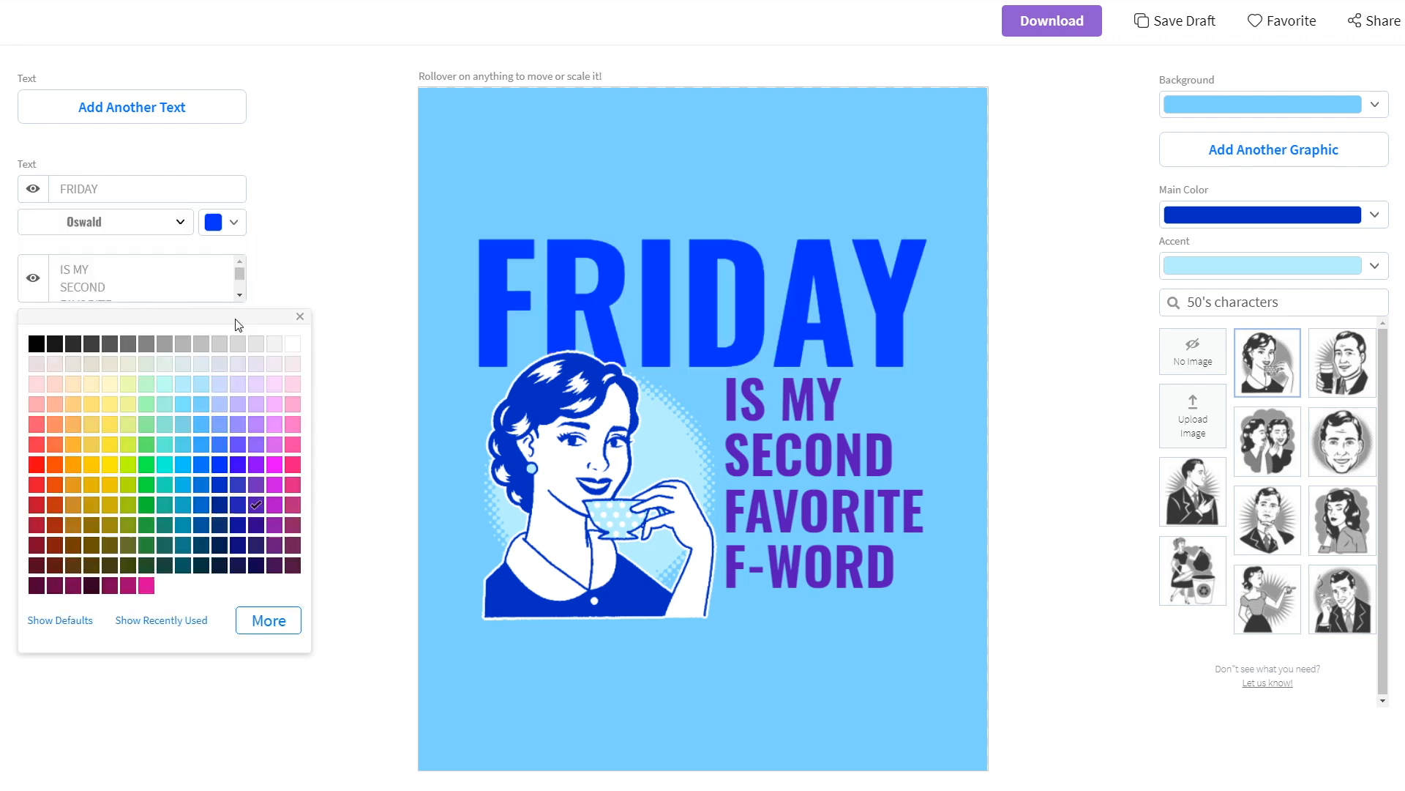
pyautogui.click(294, 343)
pyautogui.click(300, 317)
# Space out the layout by moving FRIDAY up and shifting the woman graphic and the white text slightly down
pyautogui.moveTo(727, 331); pyautogui.dragTo(738, 292)
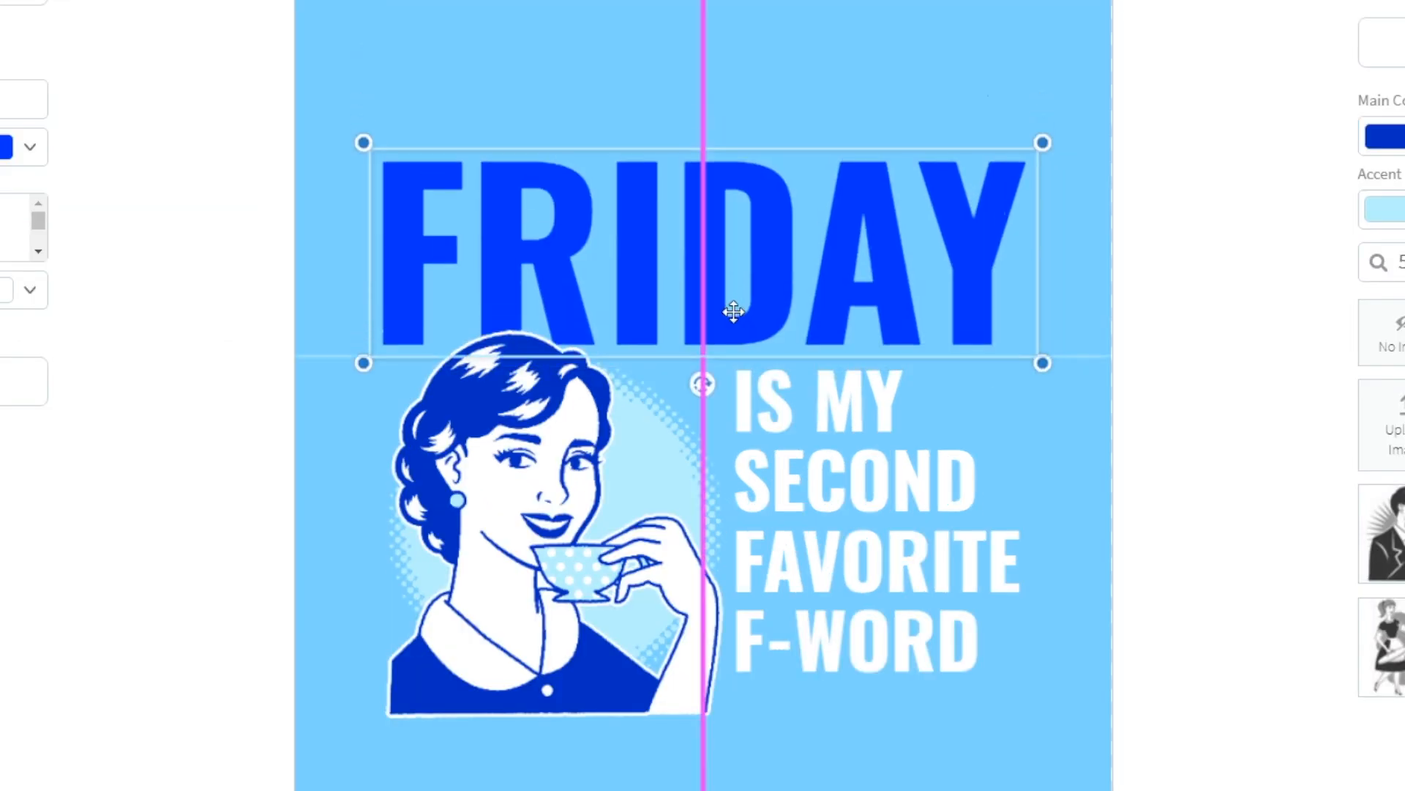
pyautogui.moveTo(615, 483)
pyautogui.mouseDown()
pyautogui.moveTo(606, 517)
pyautogui.moveTo(615, 489)
pyautogui.mouseUp()
pyautogui.moveTo(869, 440); pyautogui.dragTo(869, 453)
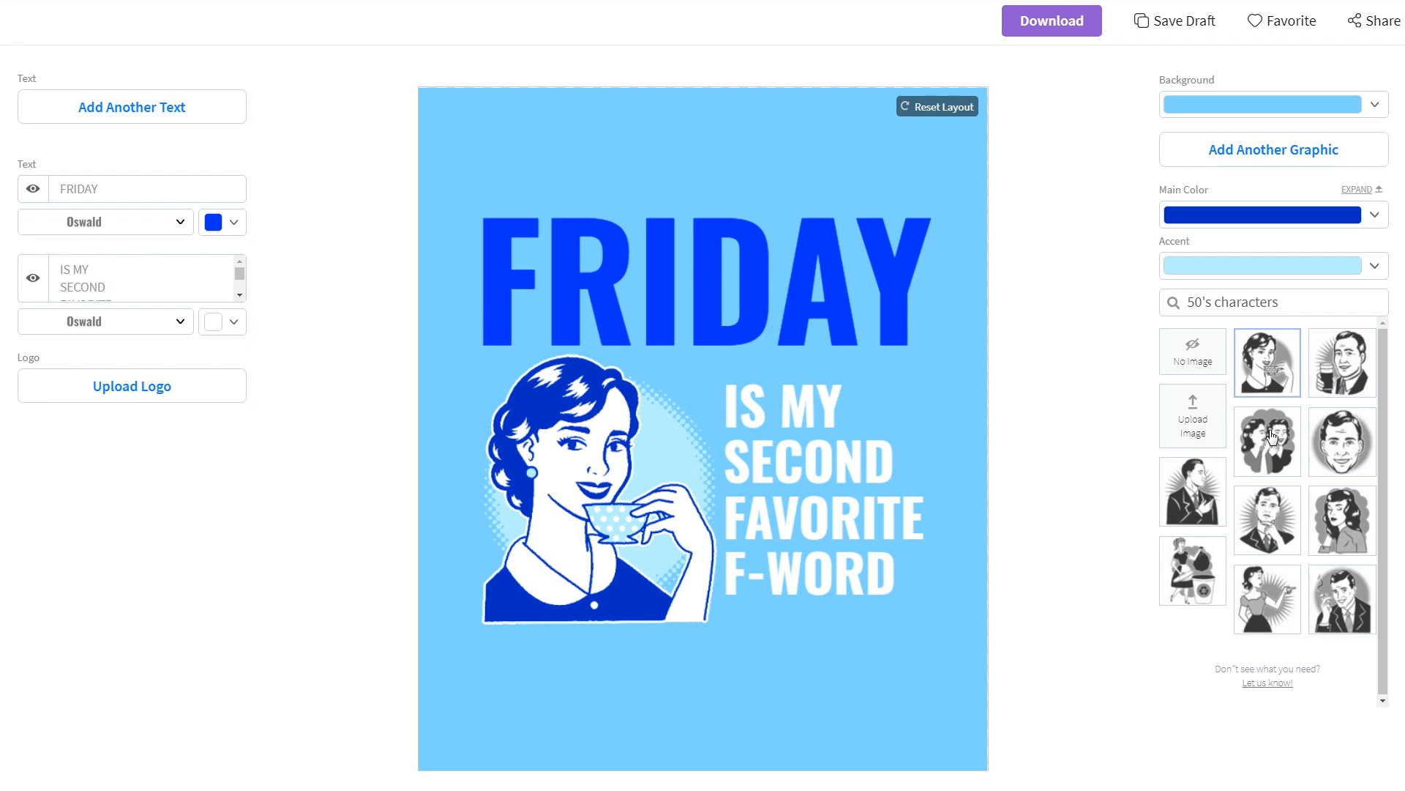
# Try the graphic of two whispering women, and replace it with the peace-sign bee character found by searching for "cute"
pyautogui.click(1271, 437)
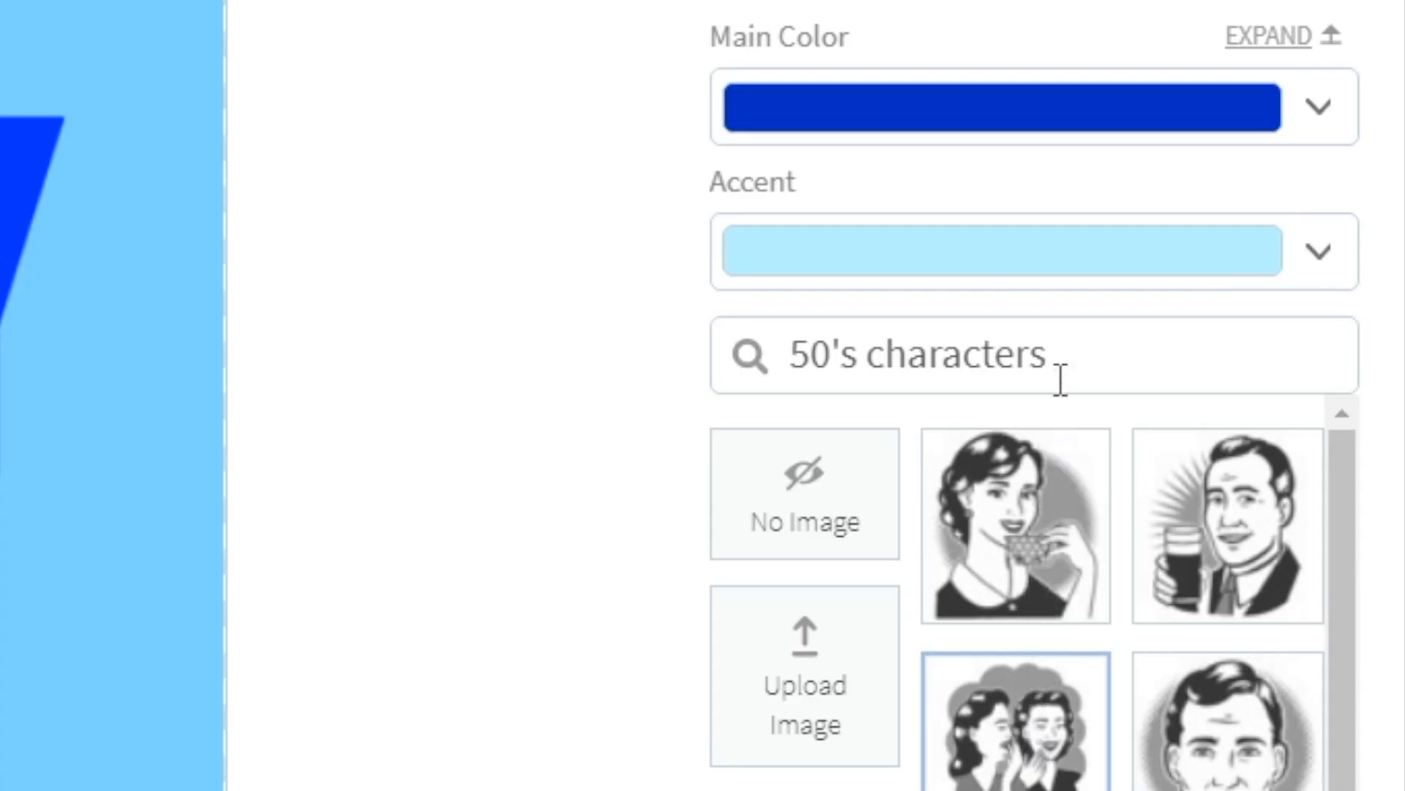
pyautogui.moveTo(1283, 301); pyautogui.dragTo(1200, 304)
pyautogui.moveTo(825, 363); pyautogui.dragTo(792, 357)
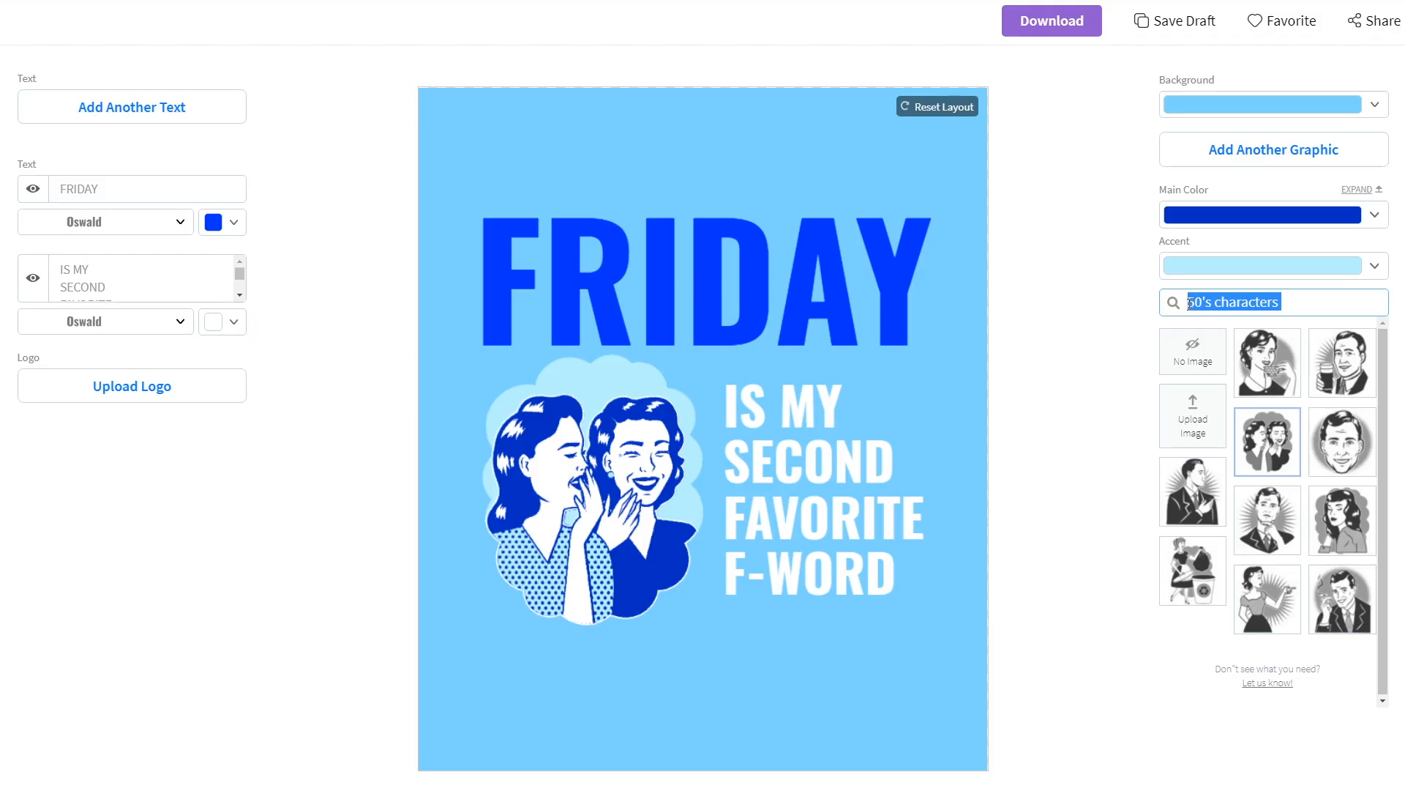
pyautogui.write('cute')
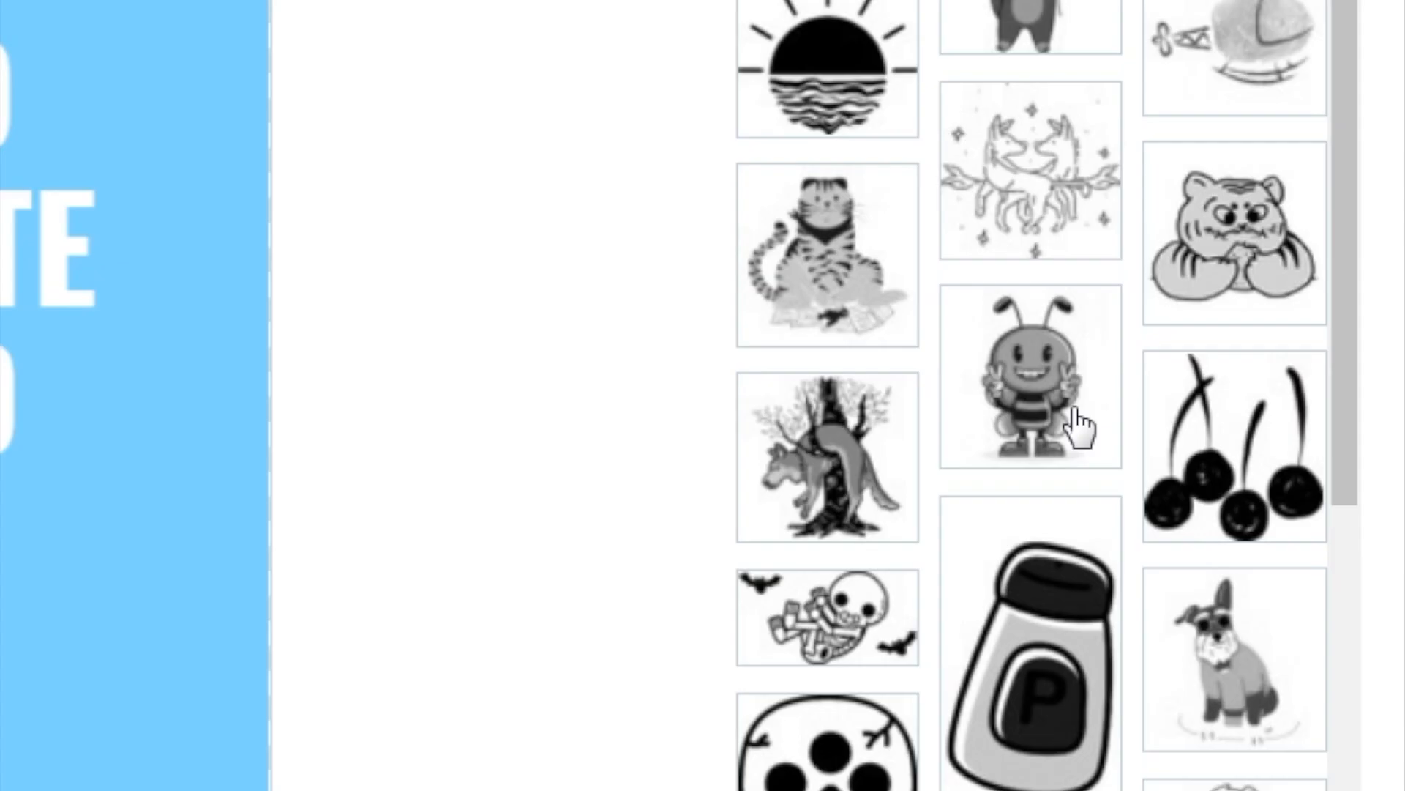
pyautogui.click(1079, 426)
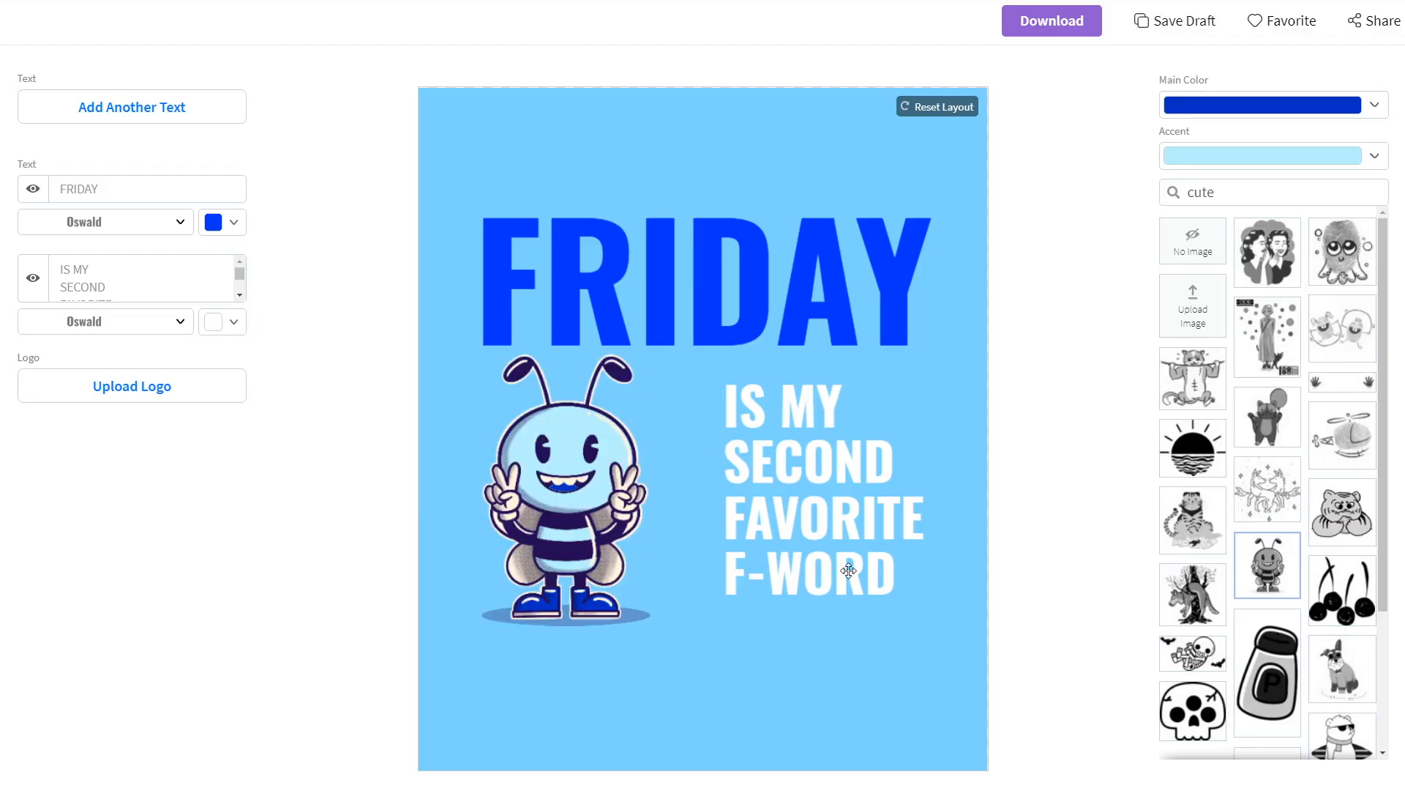
# Move the bee graphic slightly closer to the white text and deselect it
pyautogui.moveTo(606, 523); pyautogui.dragTo(631, 524)
pyautogui.click(734, 620)
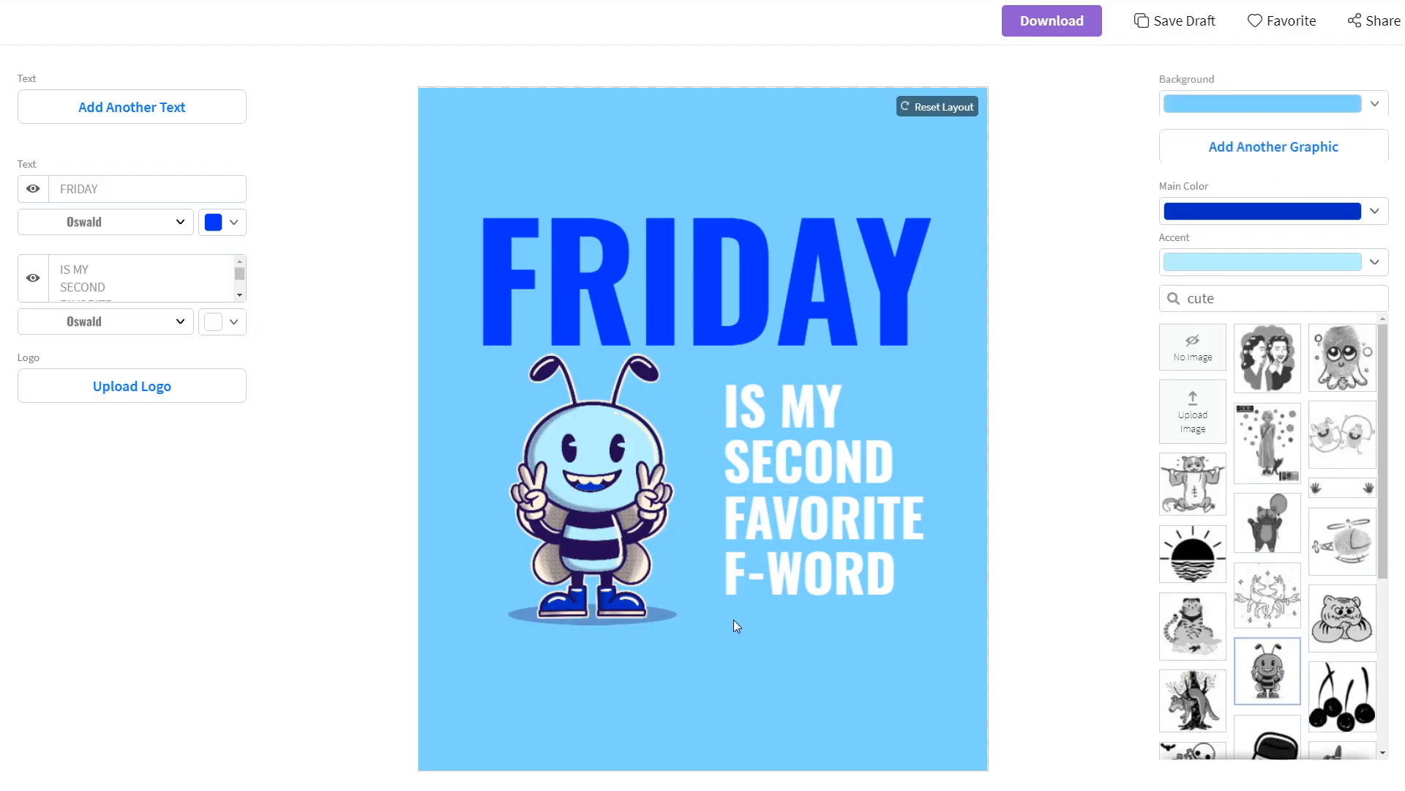
# Make the design's background transparent and download the design
pyautogui.click(1374, 106)
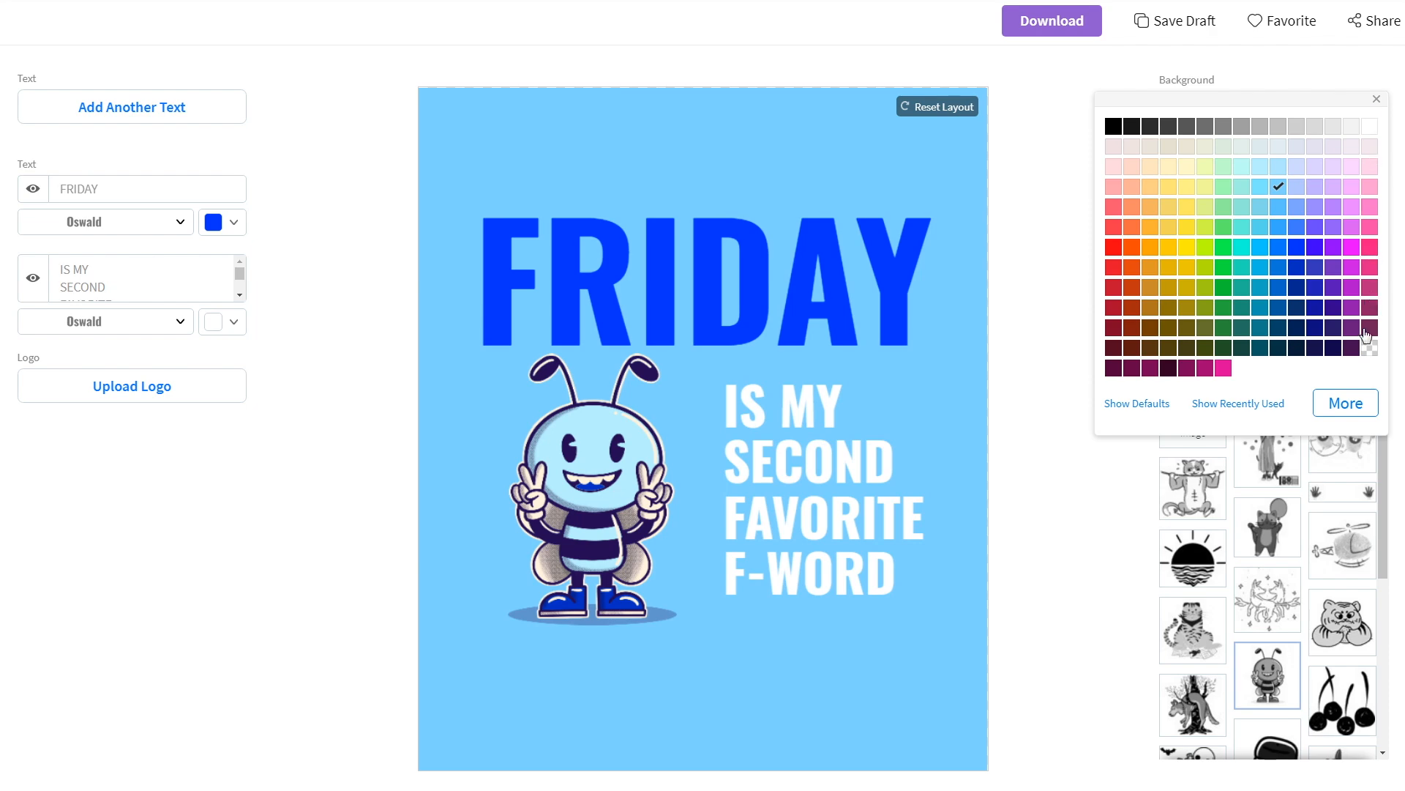
pyautogui.click(1368, 352)
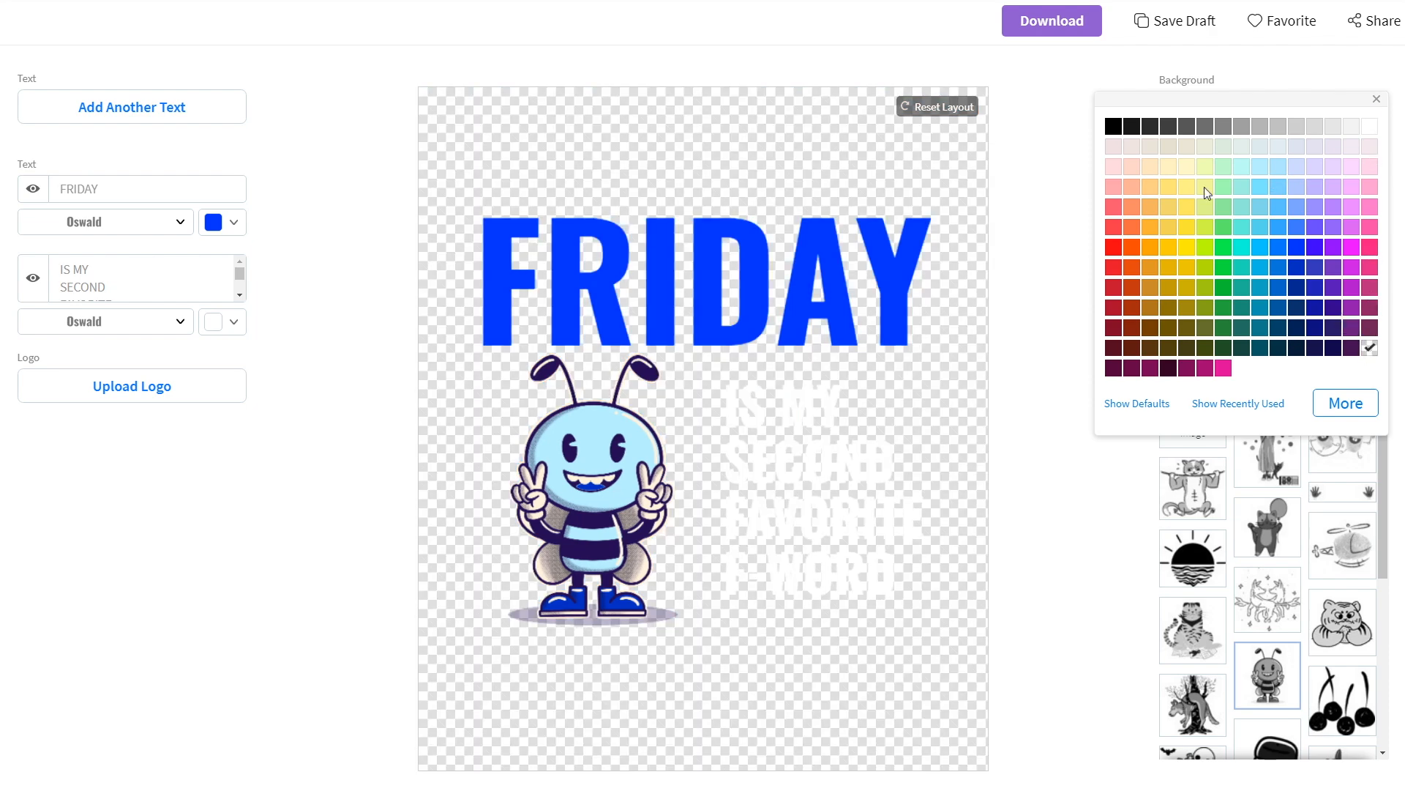
pyautogui.click(1061, 29)
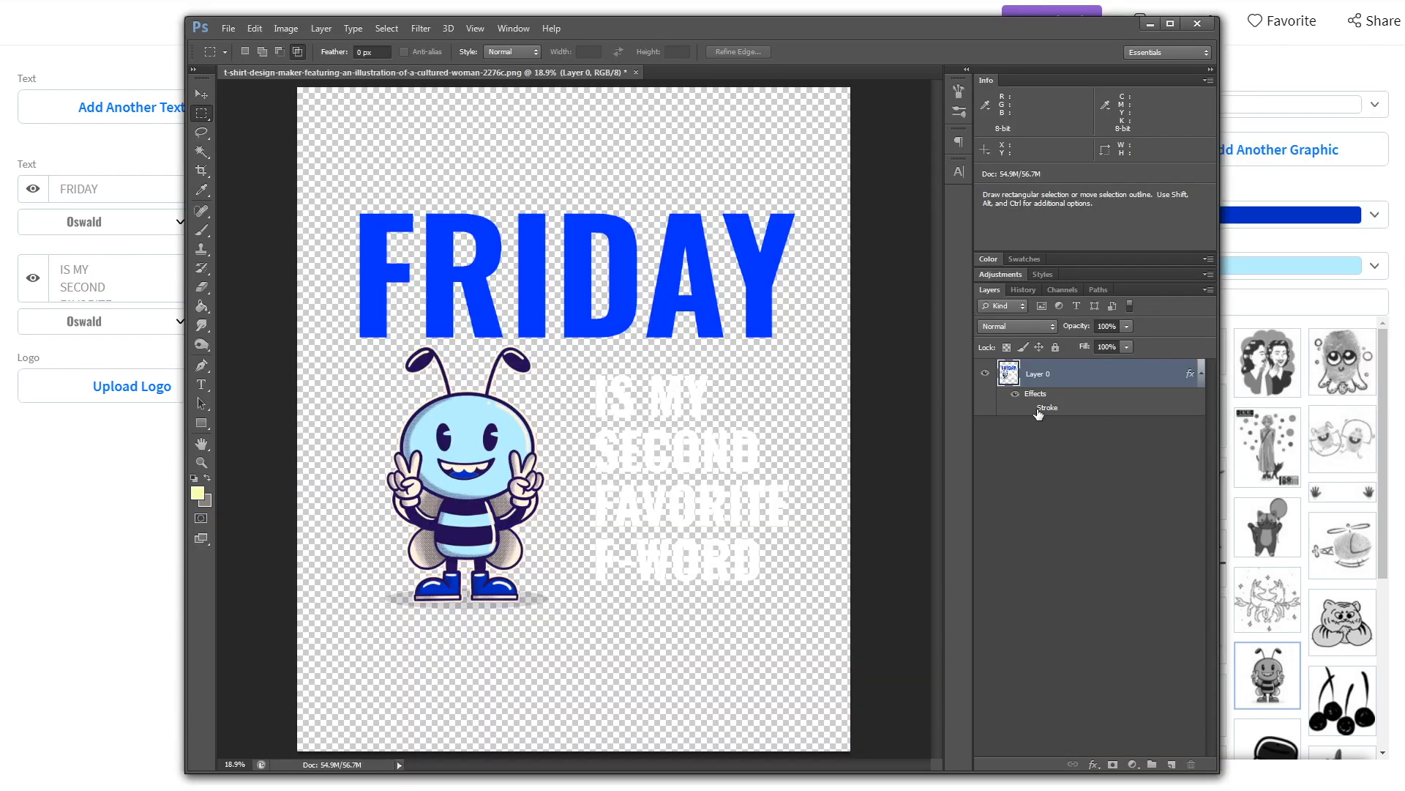
# In Photoshop, toggle the visibility of Layer 0's Stroke effect to compare the design with and without the black outline
pyautogui.click(1028, 408)
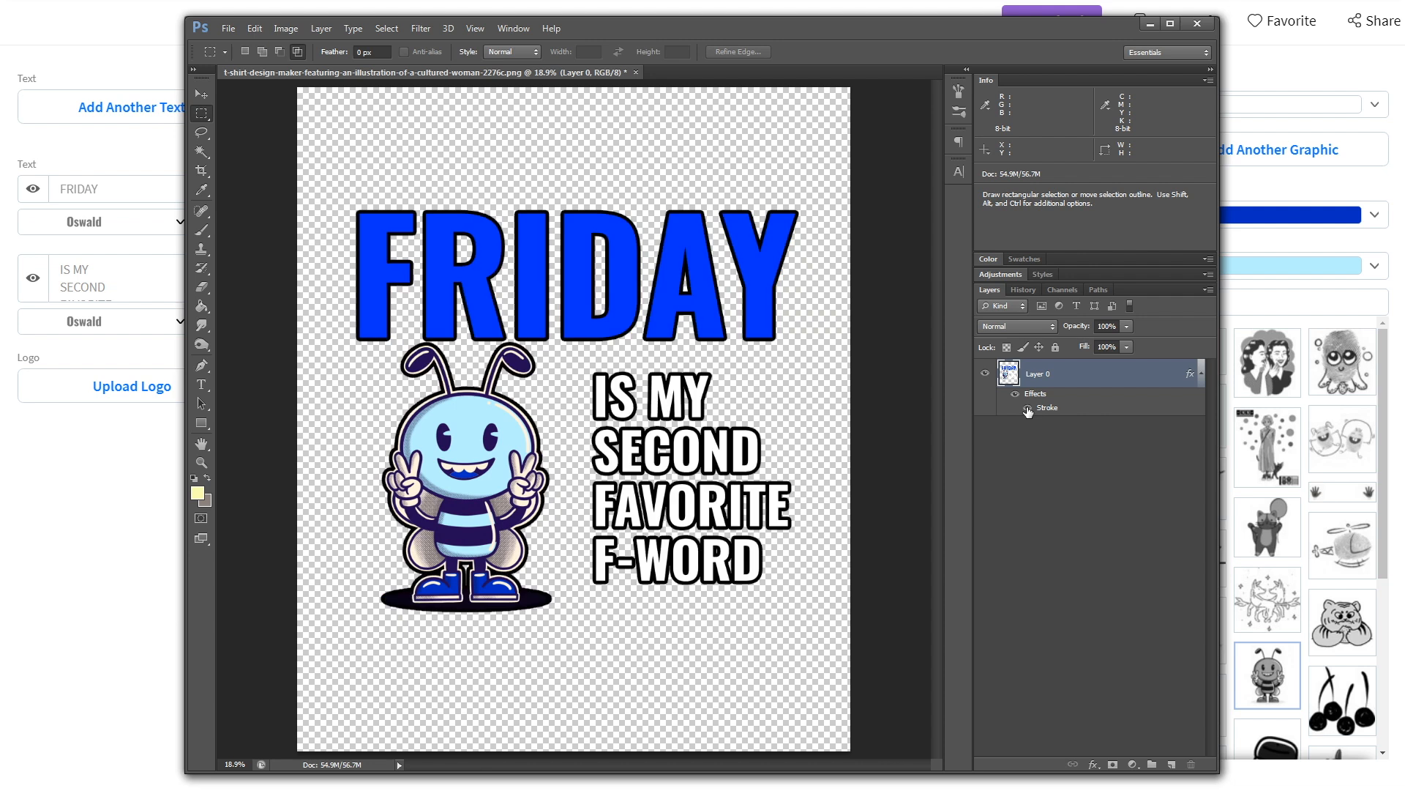
pyautogui.click(1028, 408)
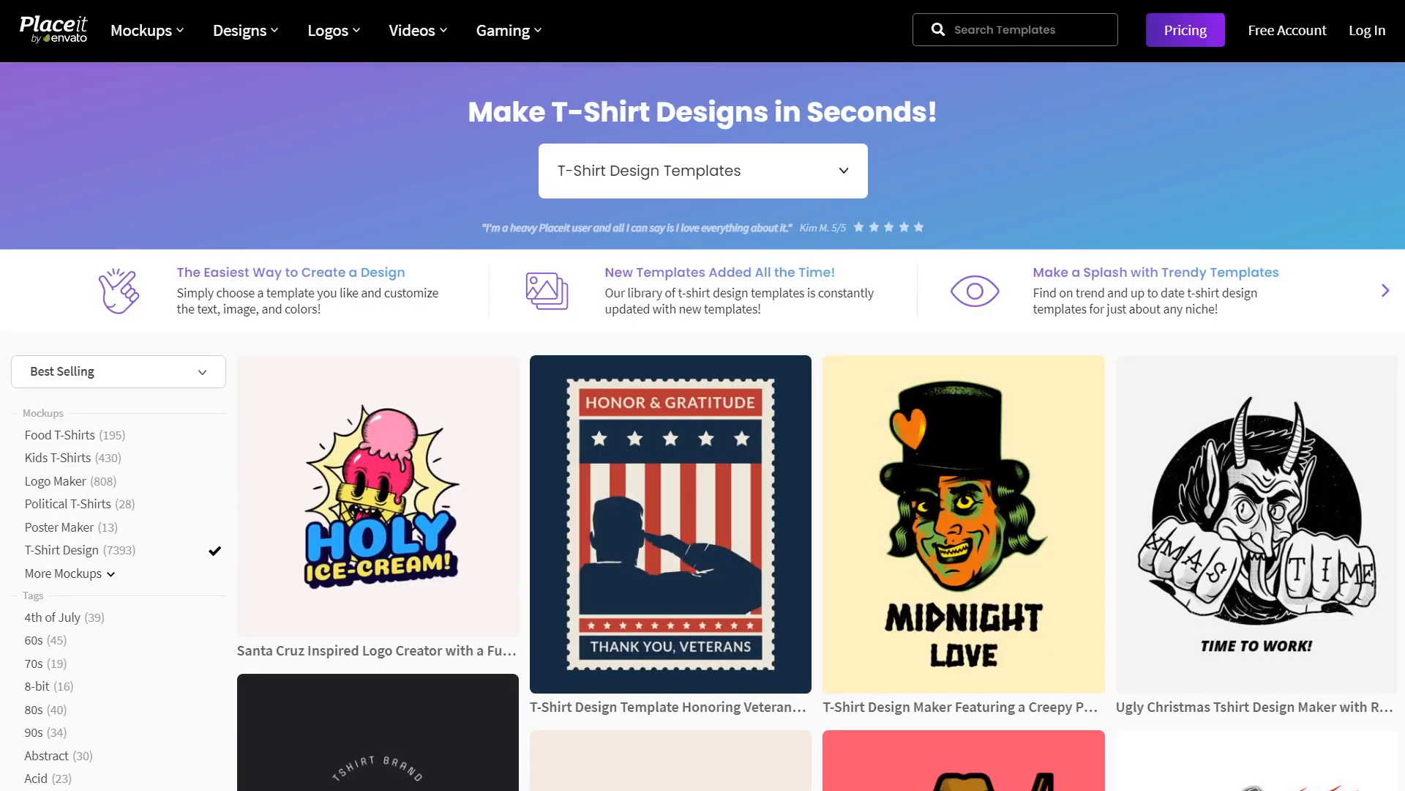
# Browse the best-selling T-shirt design templates on Placeit
pyautogui.scroll(-3, 703, 440)
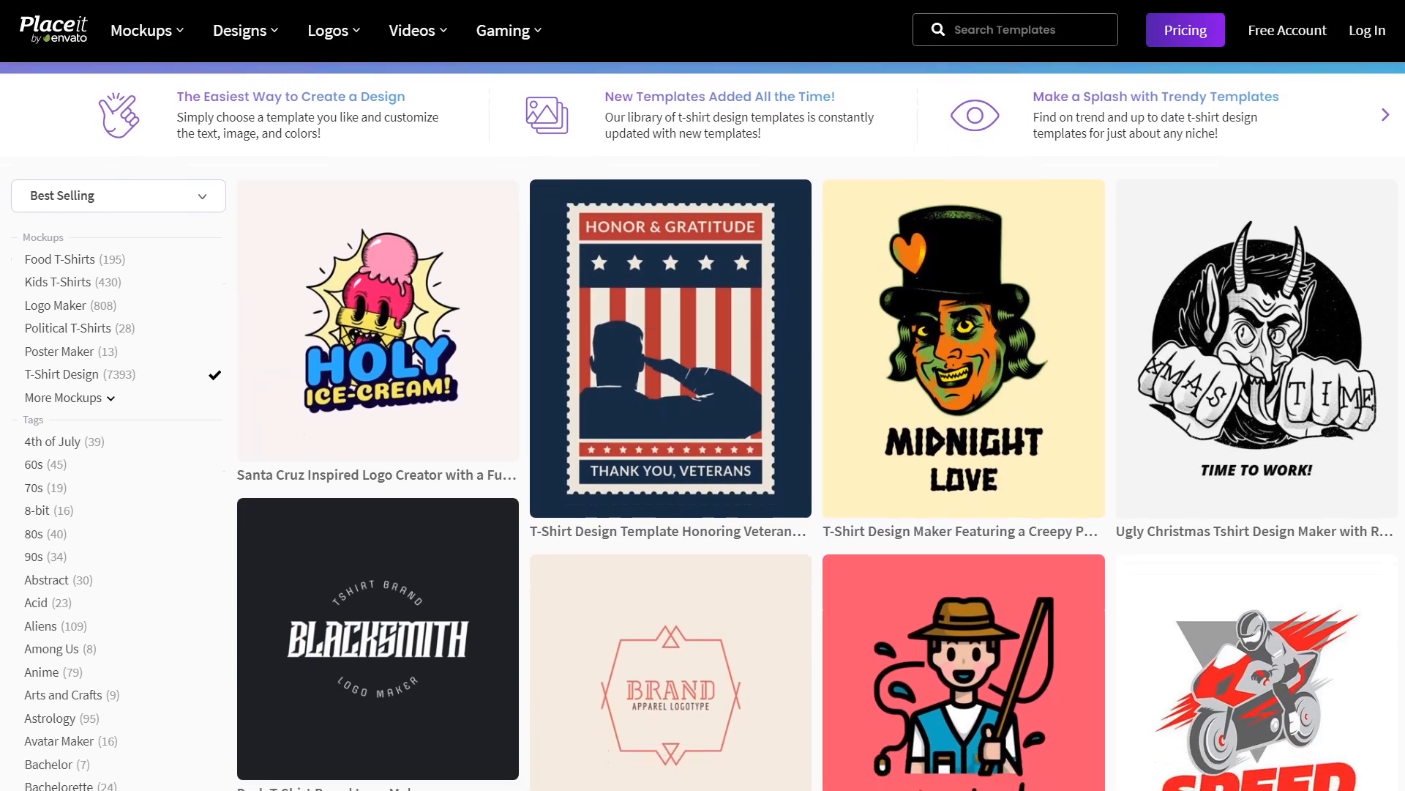
pyautogui.scroll(-3, 702, 440)
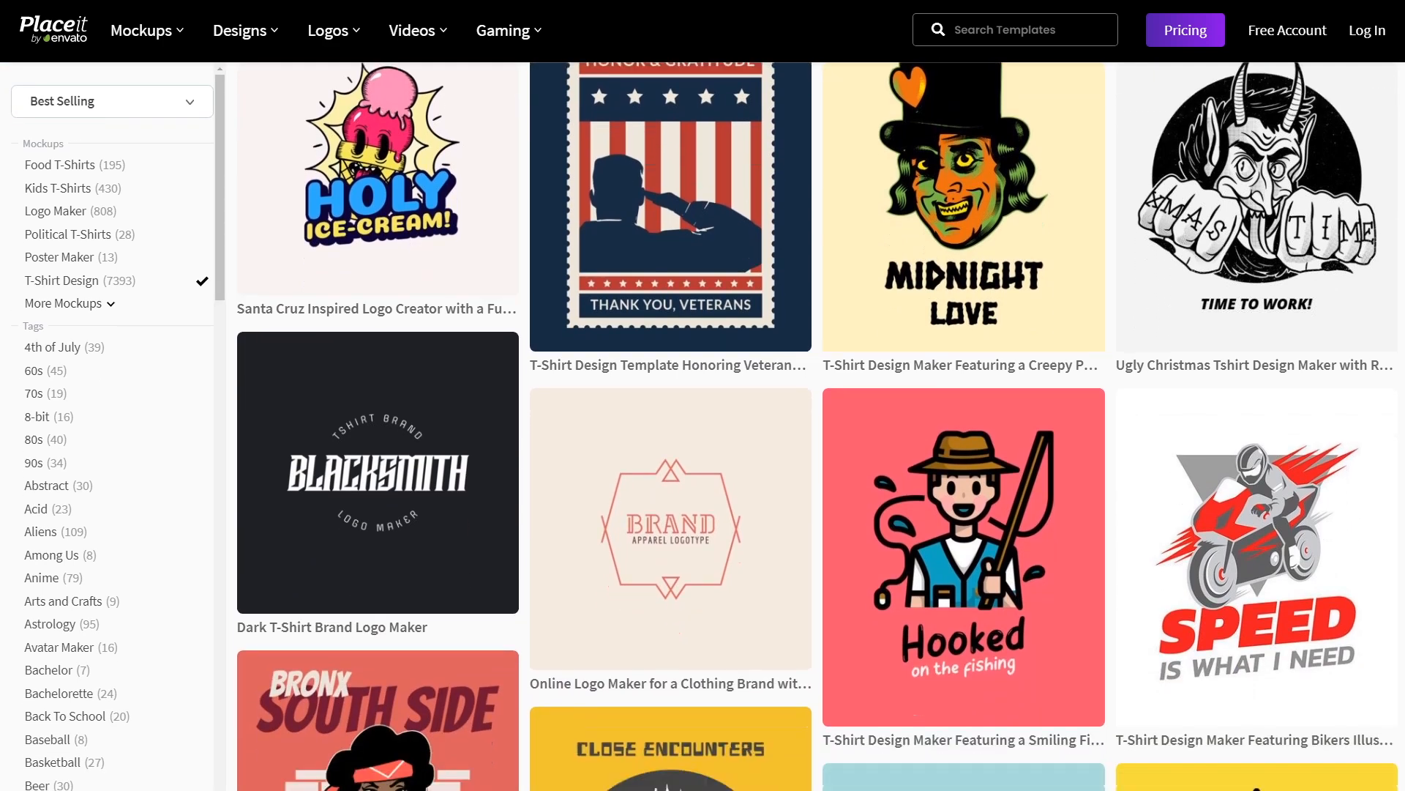
pyautogui.scroll(-3, 703, 440)
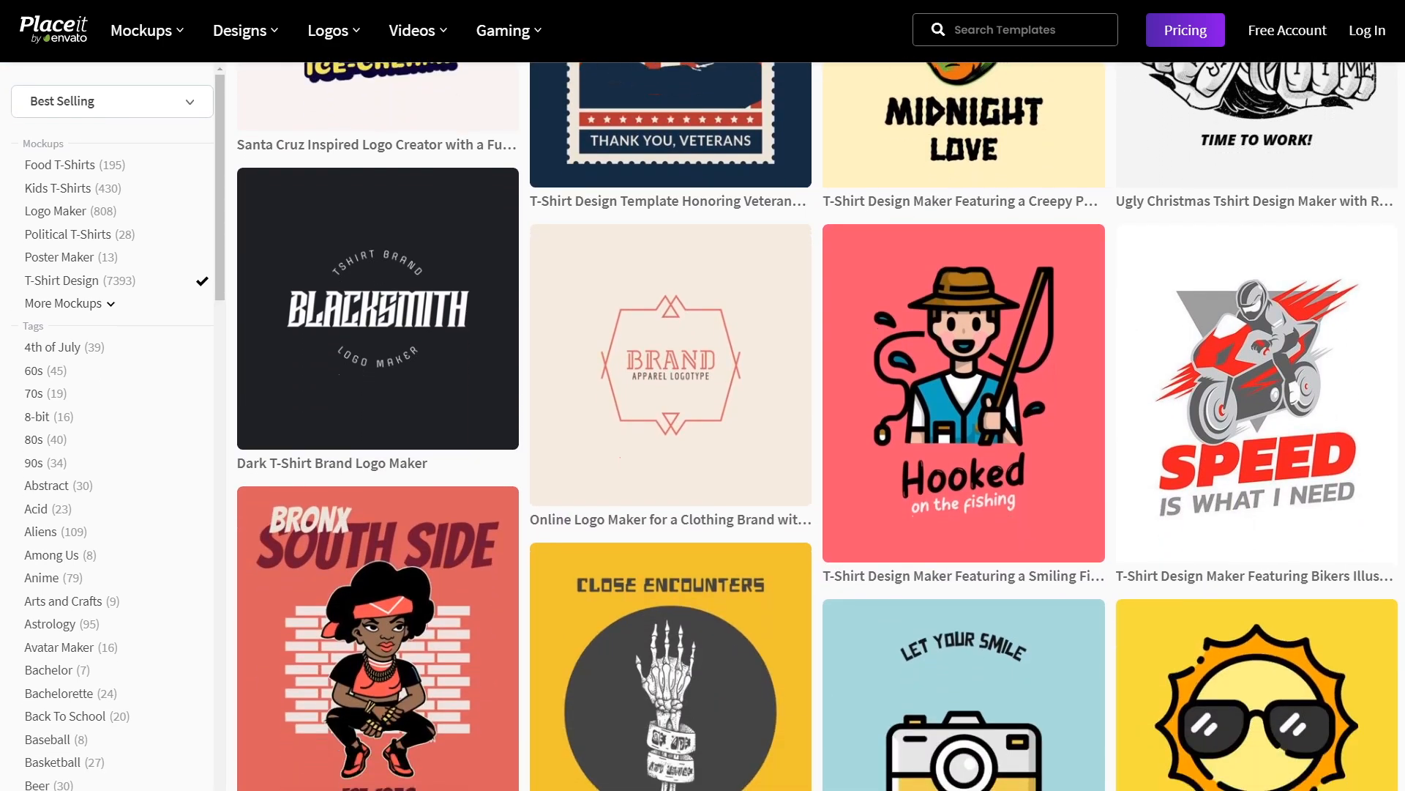
# Look through the remaining best-selling T-shirt designs down to the end of this results page
pyautogui.scroll(-3, 703, 439)
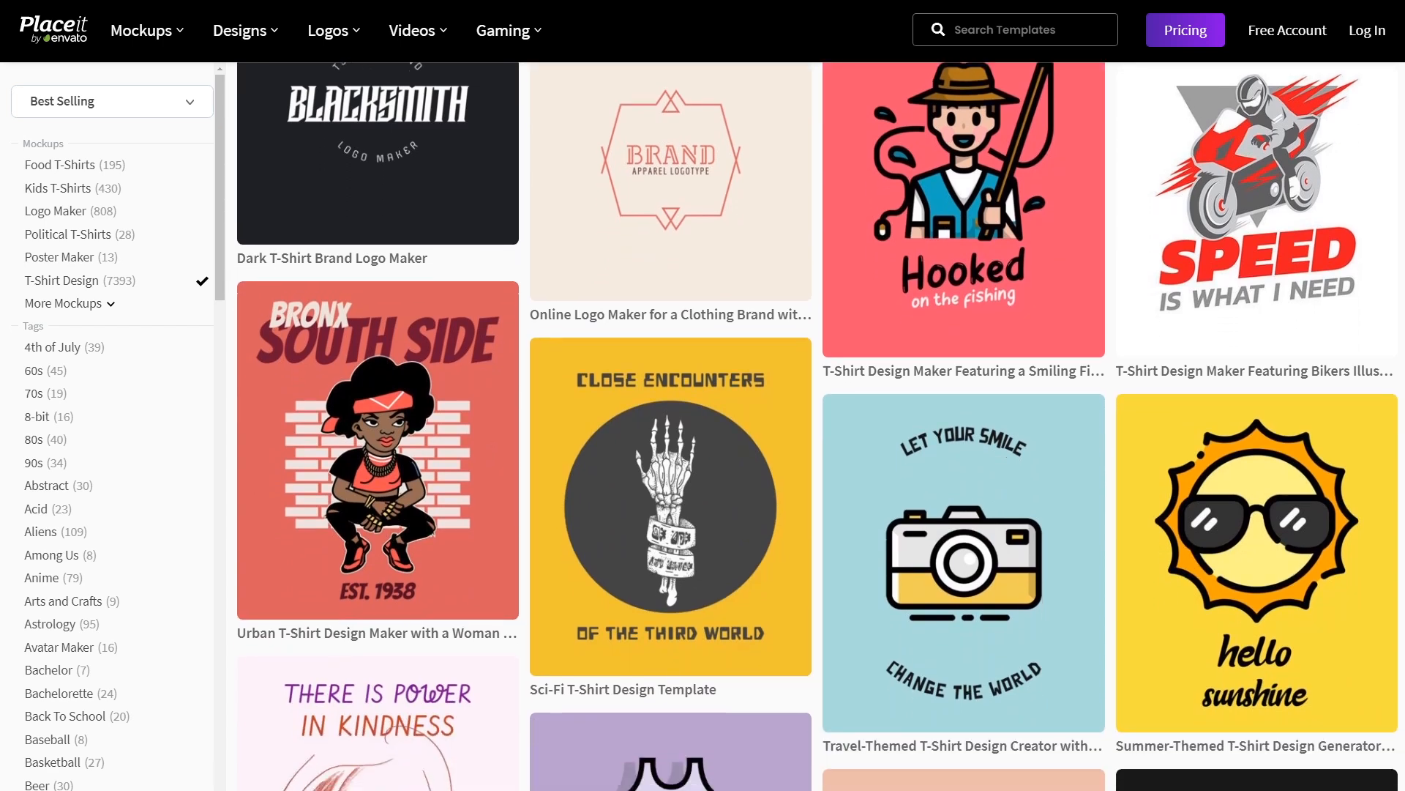
pyautogui.scroll(-3, 703, 439)
pyautogui.scroll(-3, 703, 440)
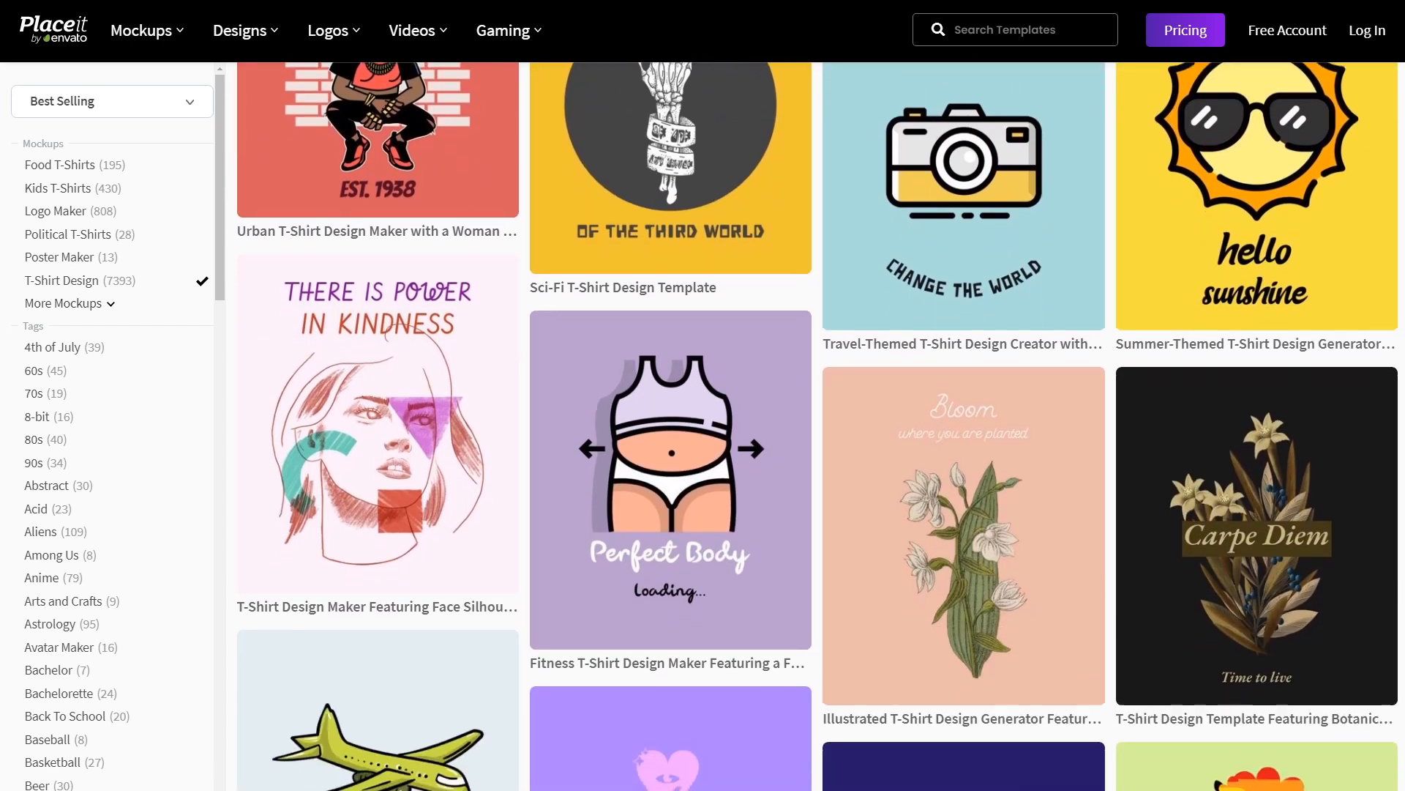
pyautogui.scroll(-3, 703, 440)
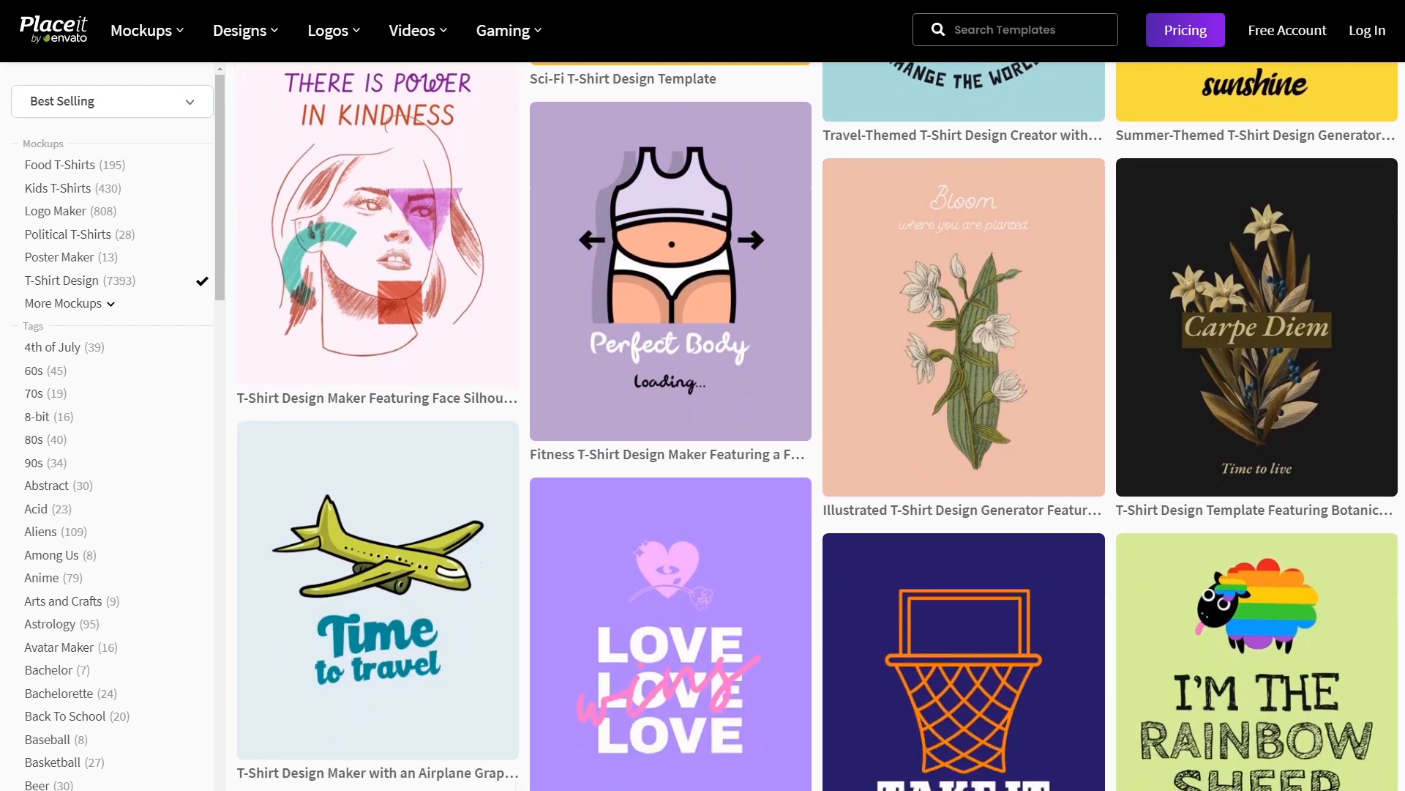
pyautogui.scroll(-3, 702, 439)
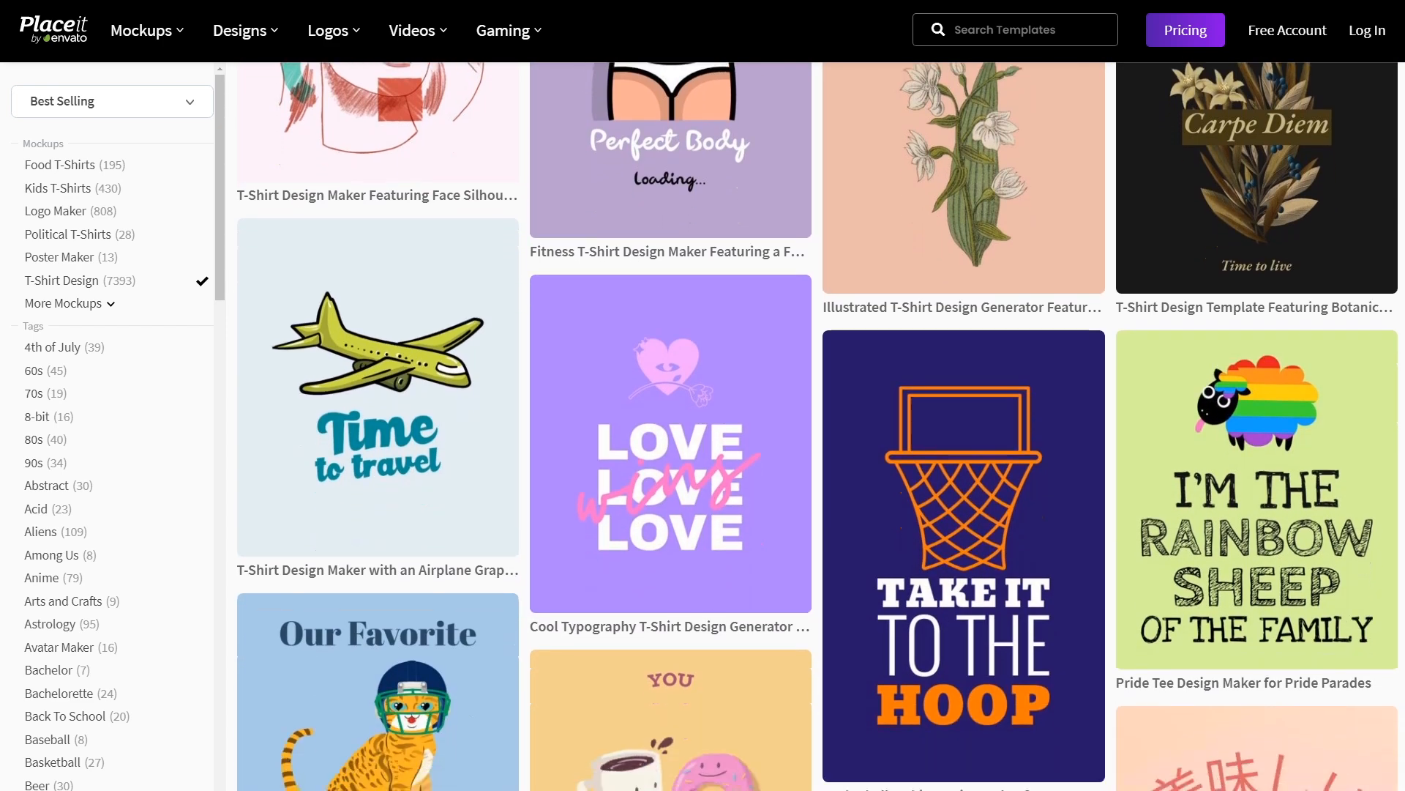
pyautogui.scroll(-3, 703, 439)
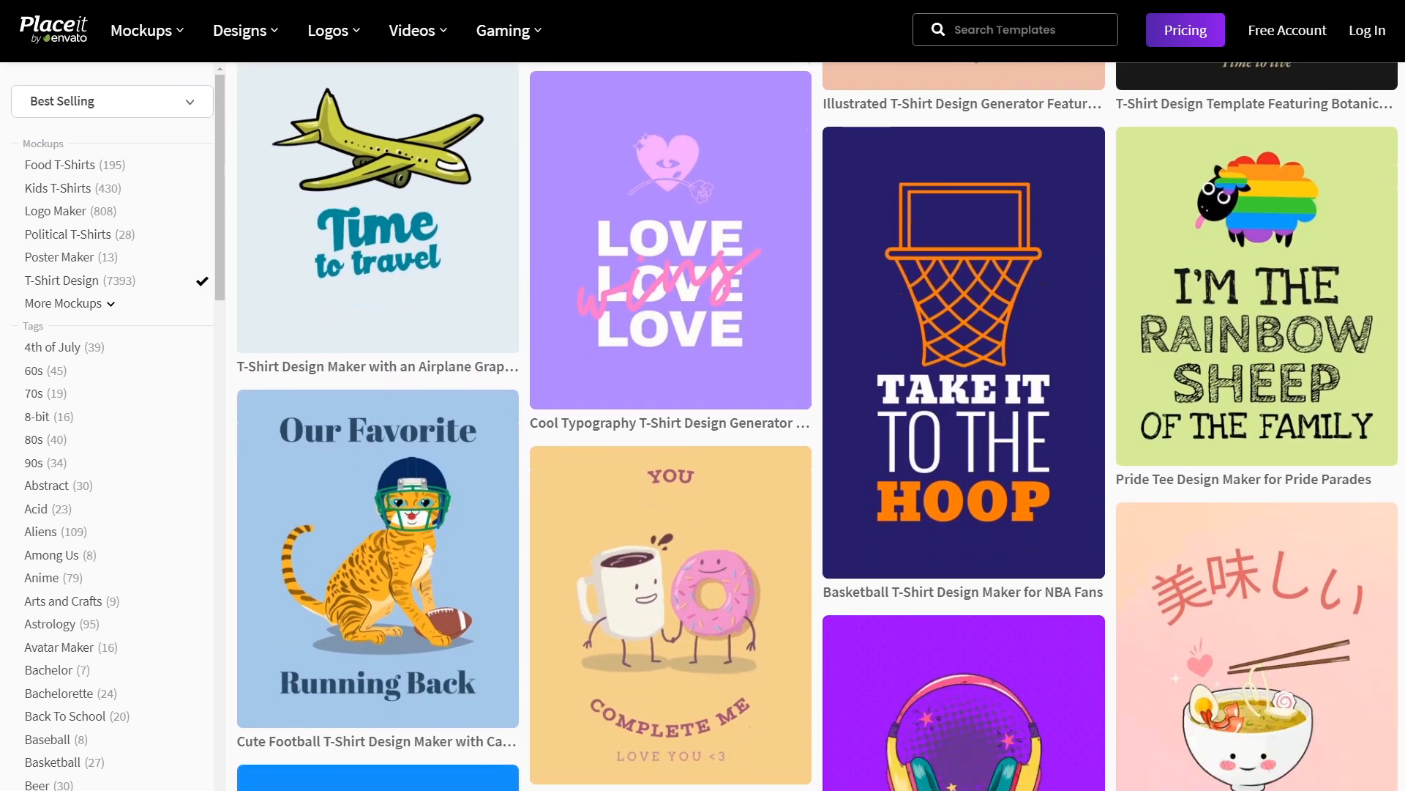
pyautogui.scroll(-3, 703, 439)
pyautogui.scroll(-3, 703, 439)
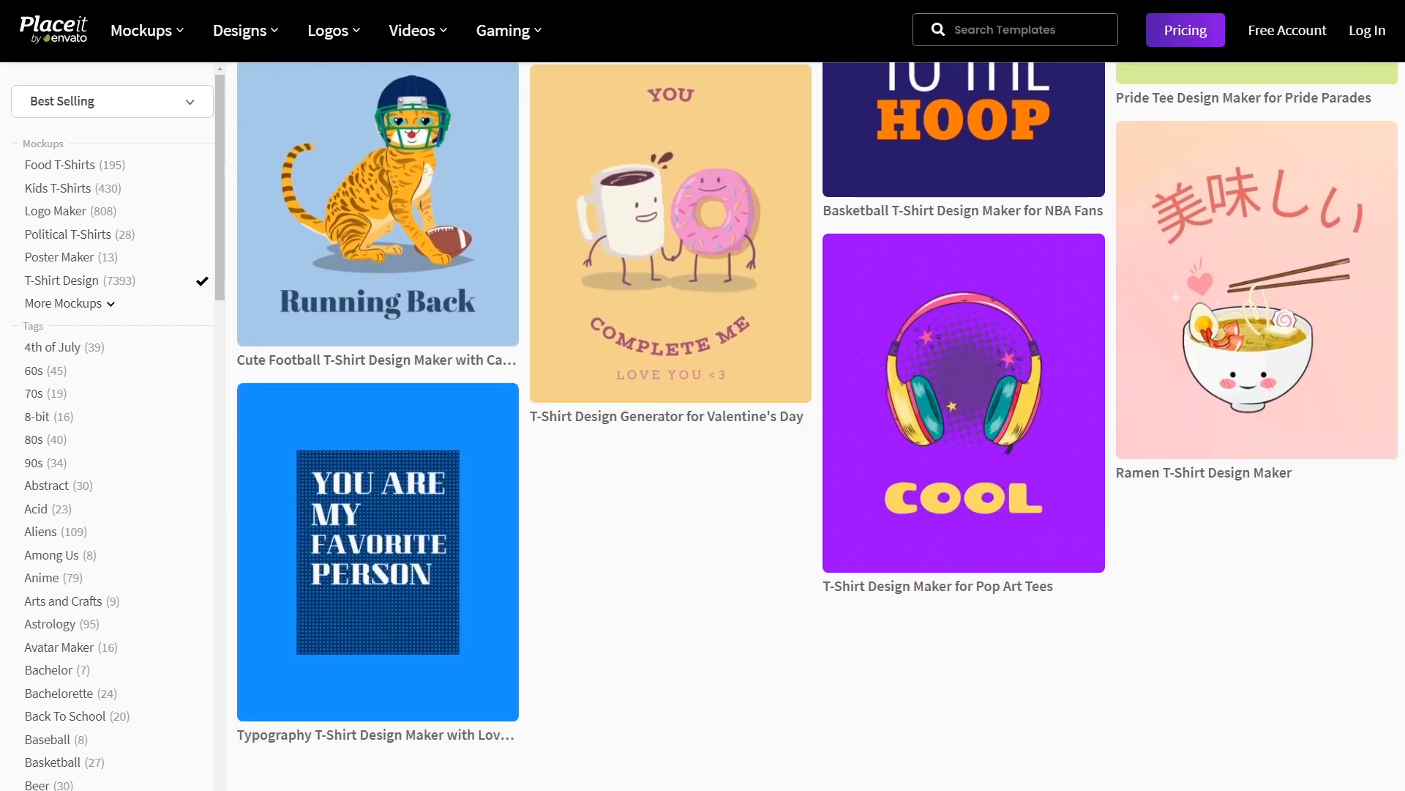
pyautogui.scroll(-1, 703, 440)
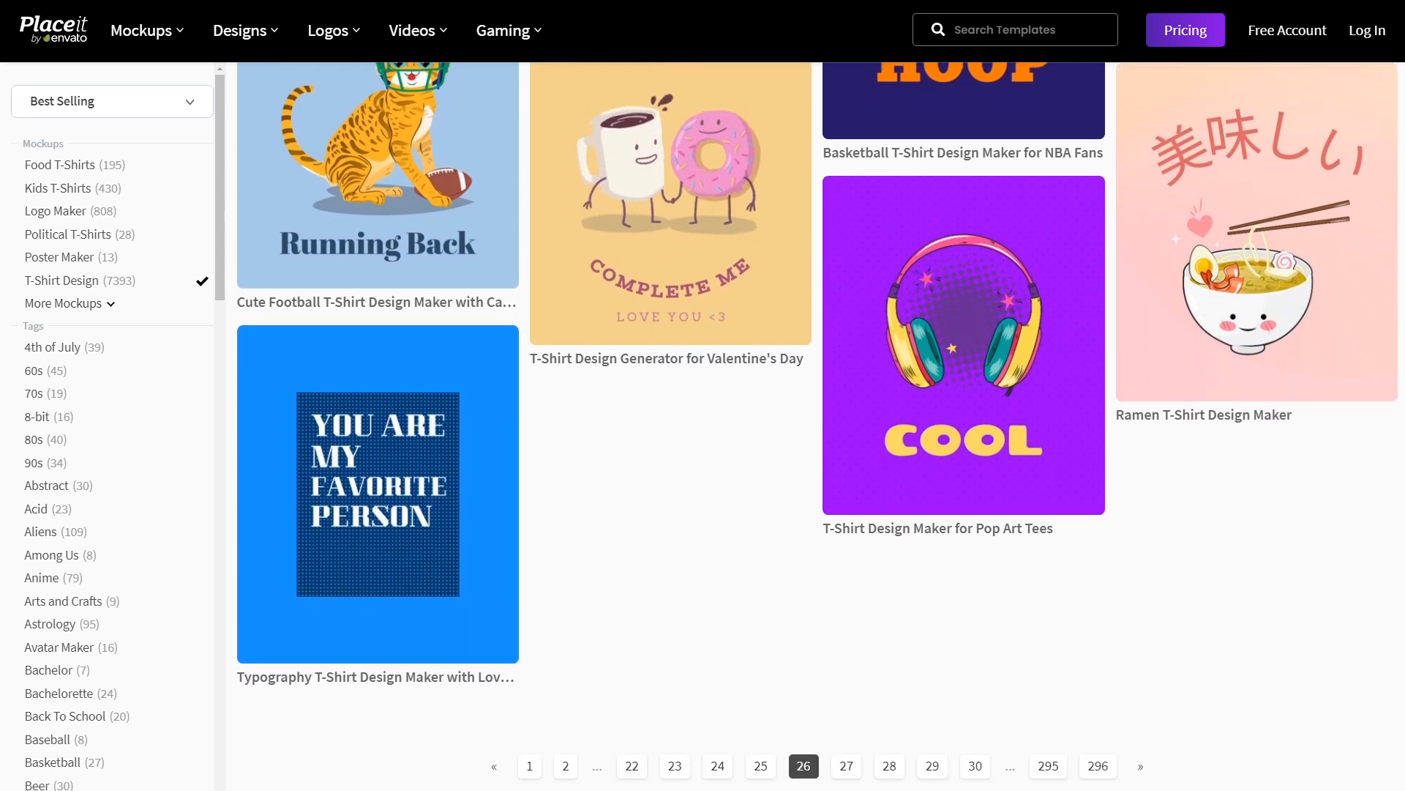
# Open the pop art headphones template and copy its main graphic keyword "pop-art" into the keyword list in Notepad
pyautogui.click(830, 501)
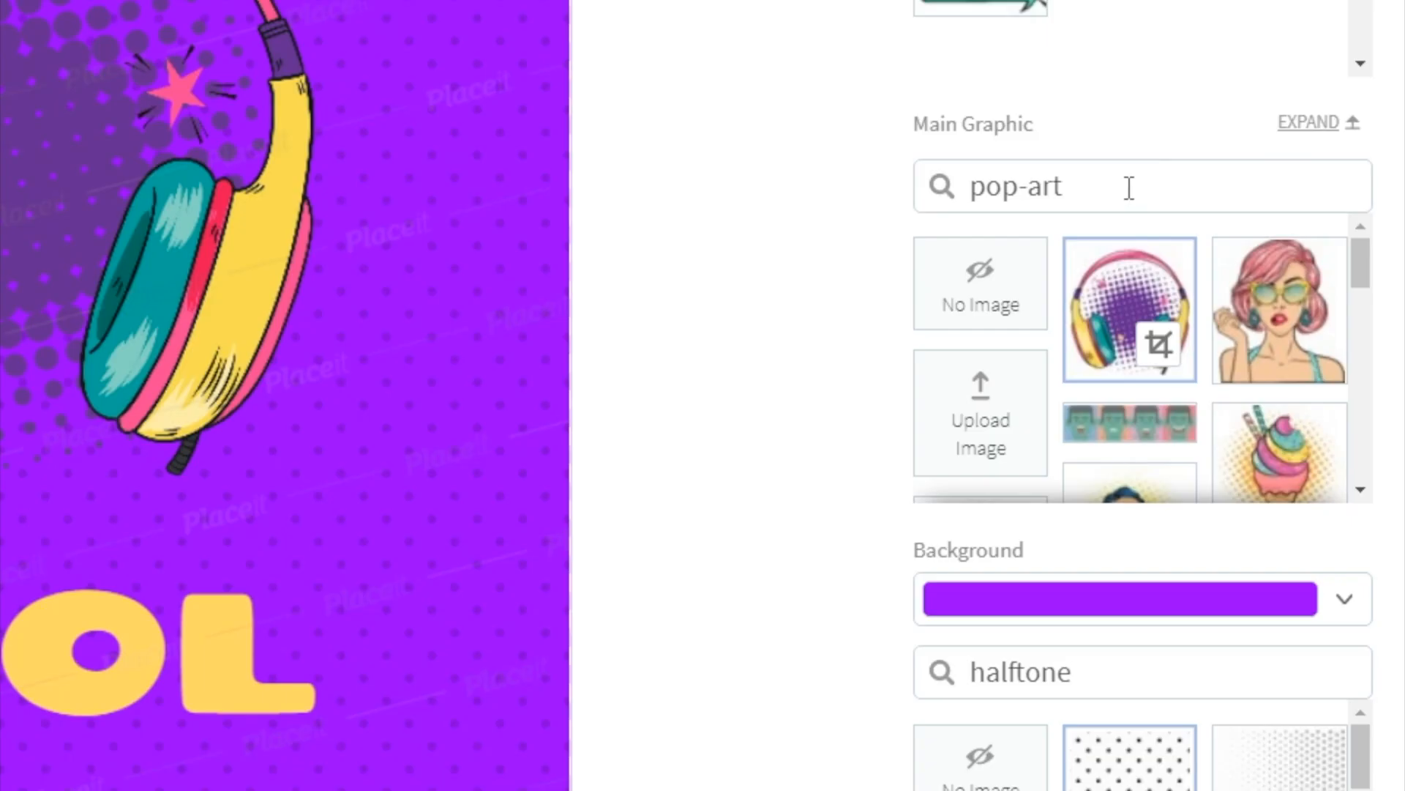
pyautogui.tripleClick(1265, 388)
pyautogui.hotkey('ctrl', 'c')
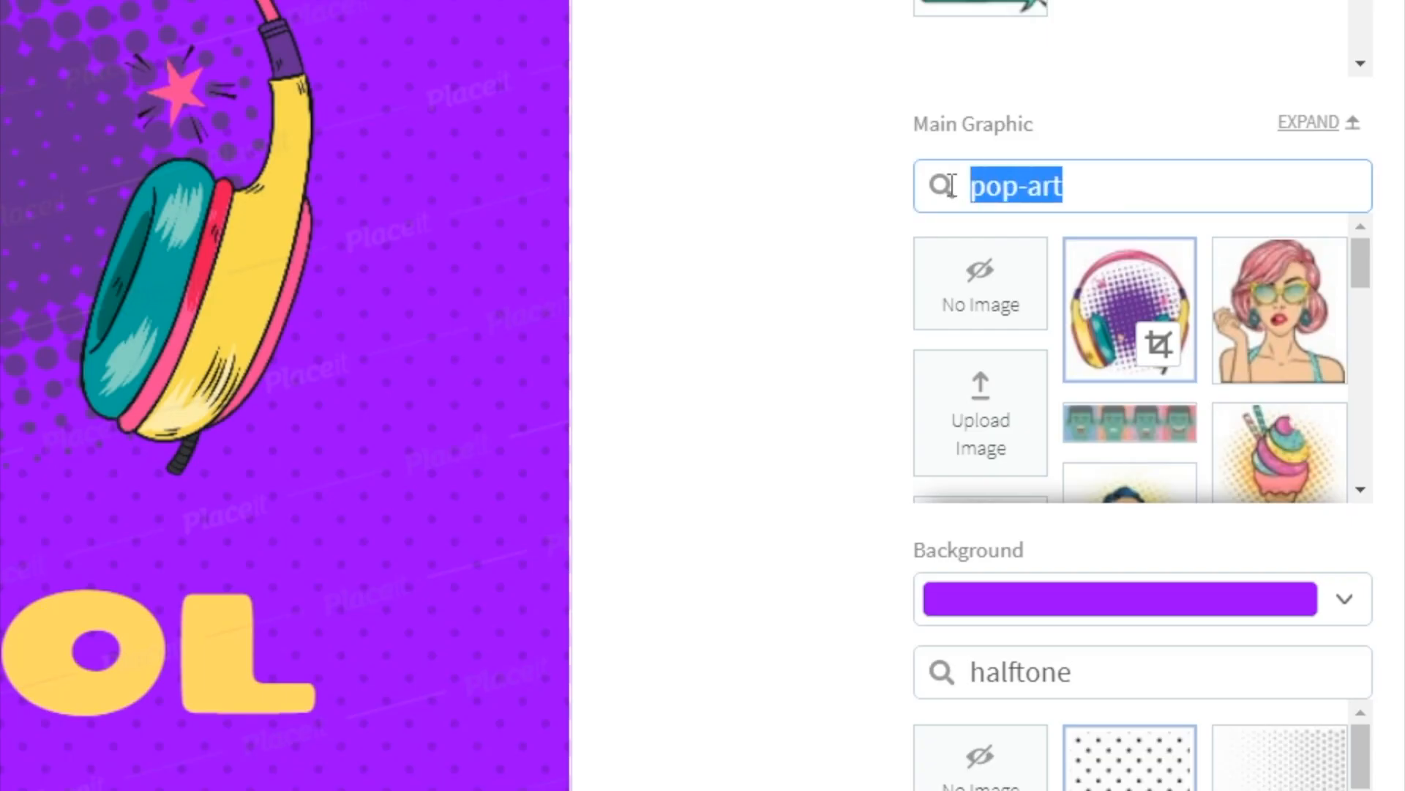
pyautogui.moveTo(1366, 276); pyautogui.dragTo(1383, 385)
pyautogui.hotkey('alt', 'Tab')
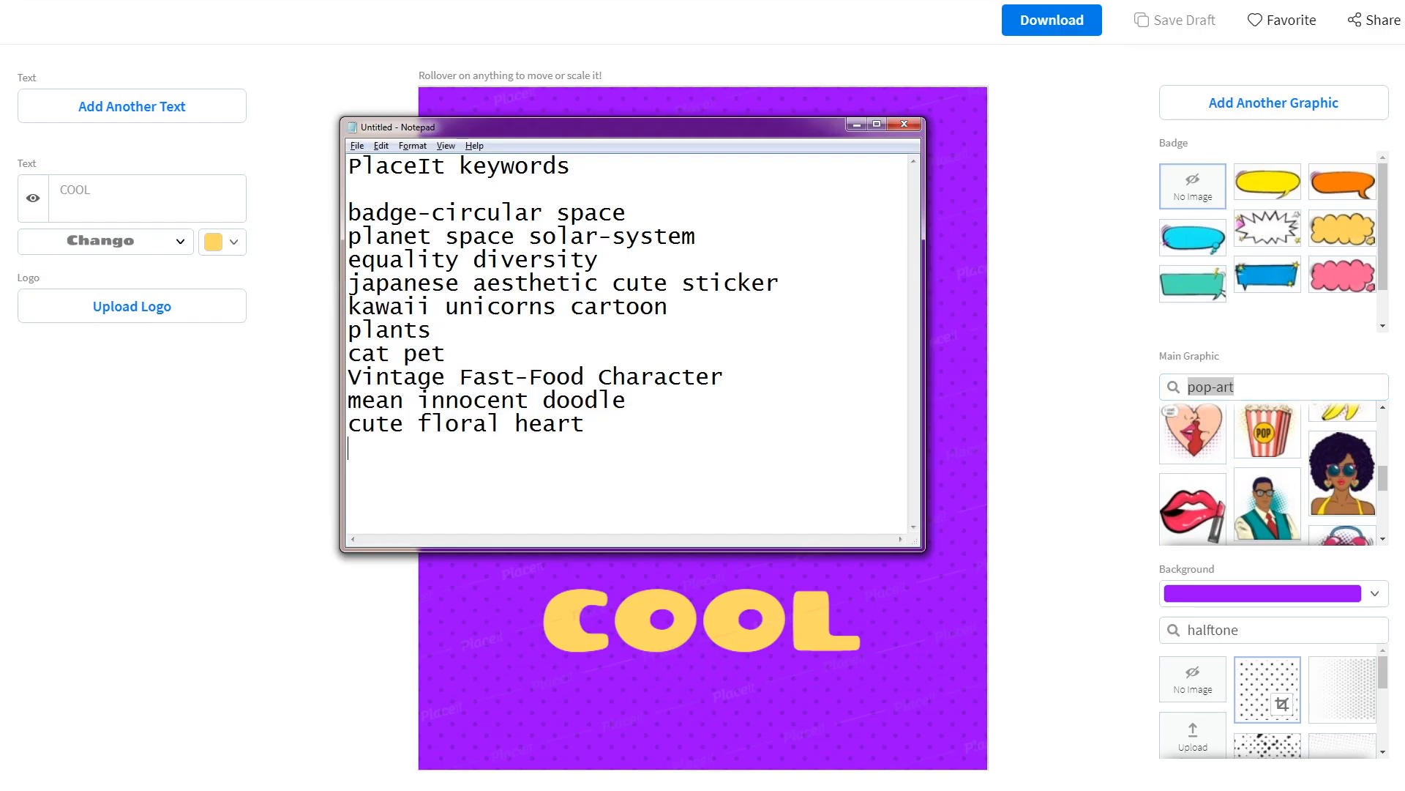
pyautogui.hotkey('ctrl', 'v')
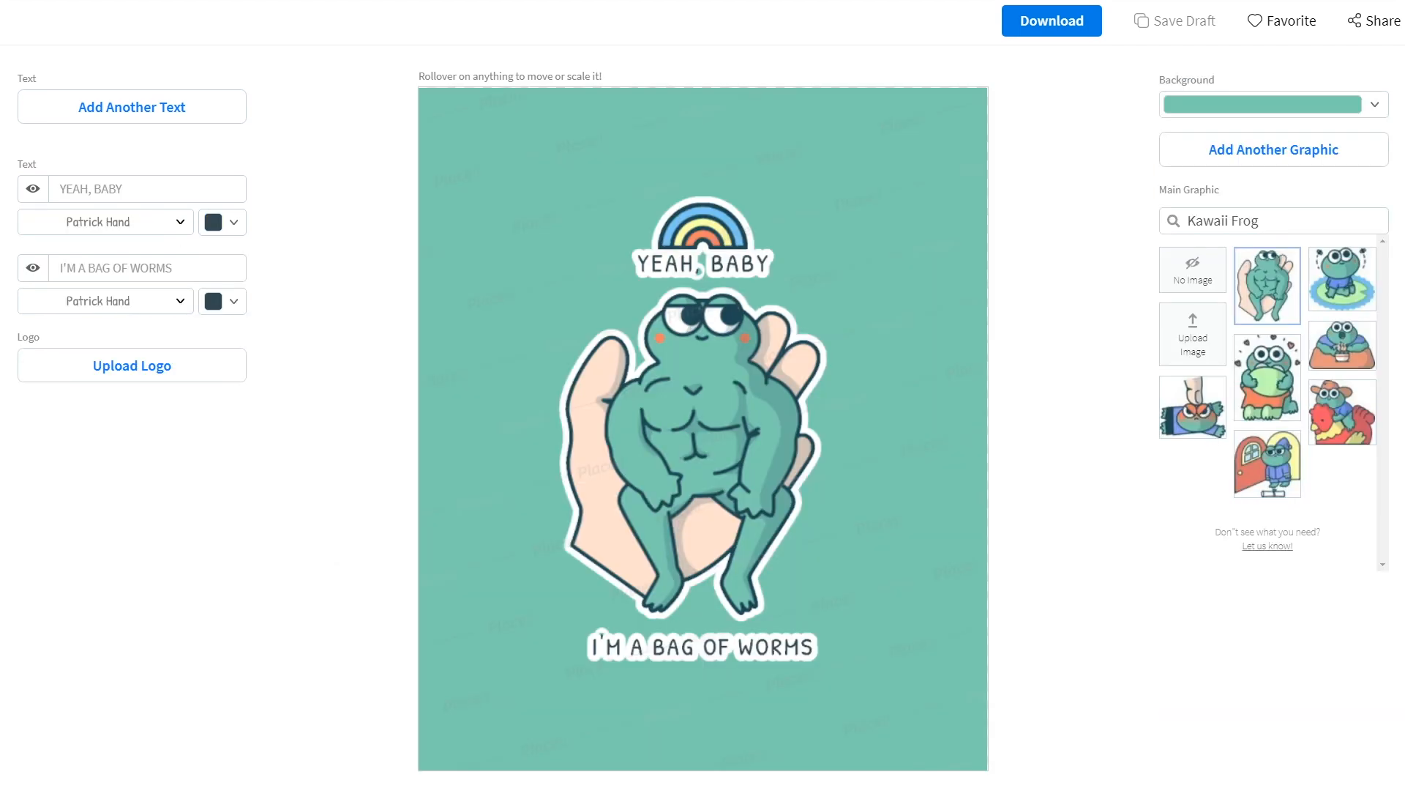
# Copy the graphic keywords "Kawaii Frog" and "valentines vertical-frame" from the frog and heart templates into the Notepad keyword list
pyautogui.moveTo(1358, 223); pyautogui.dragTo(1151, 223)
pyautogui.hotkey('ctrl', 'c')
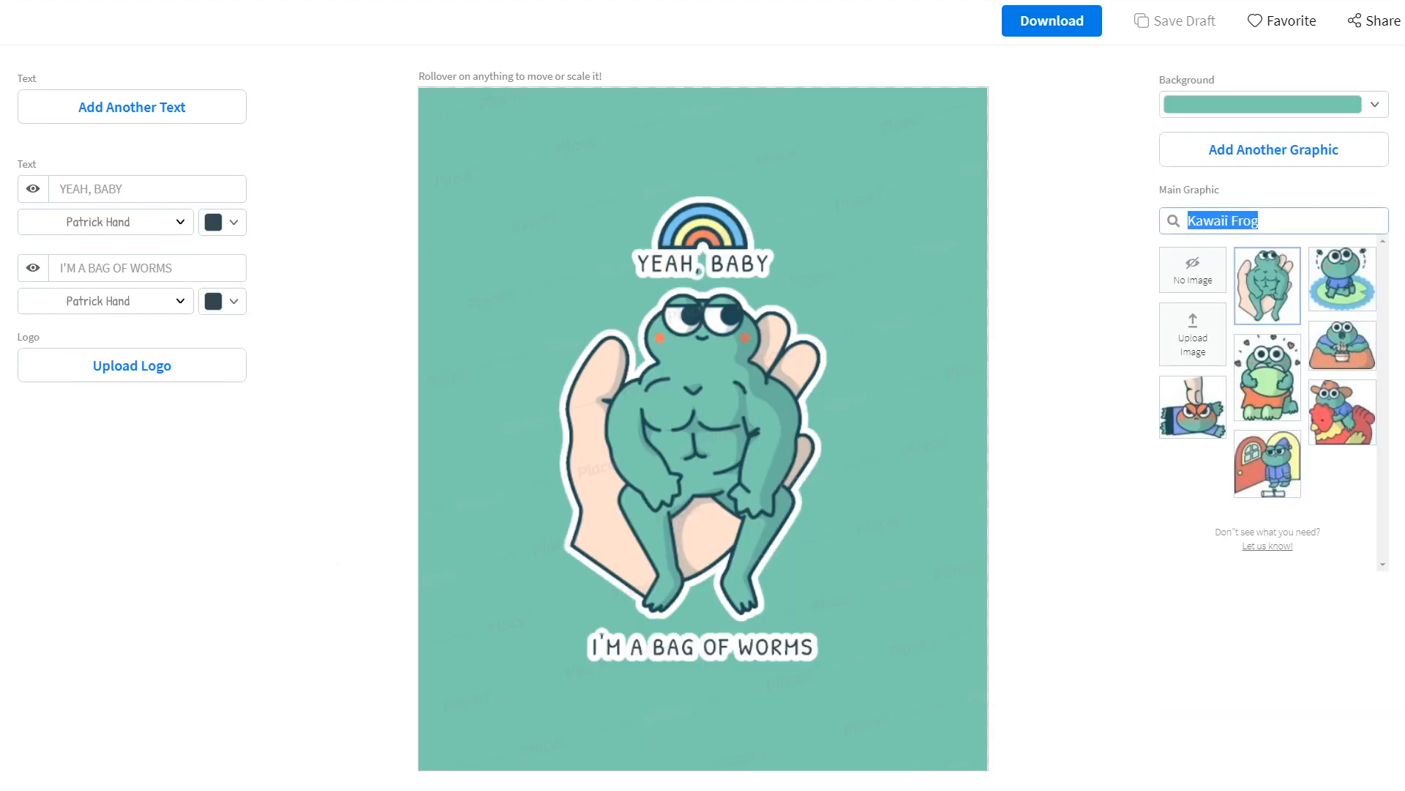
pyautogui.hotkey('alt', 'Tab')
pyautogui.hotkey('ctrl', 'v')
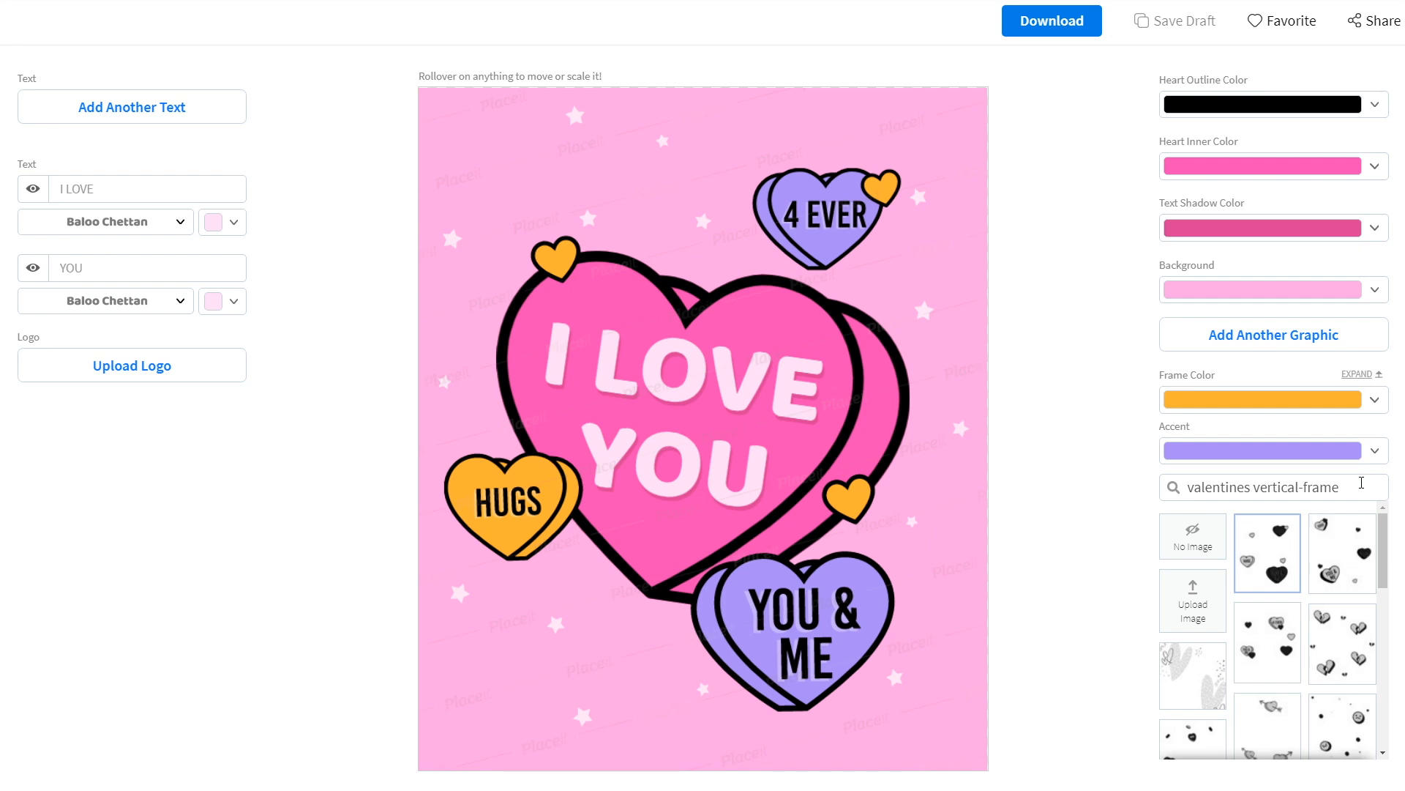
pyautogui.moveTo(1361, 482); pyautogui.dragTo(1171, 486)
pyautogui.hotkey('ctrl', 'c')
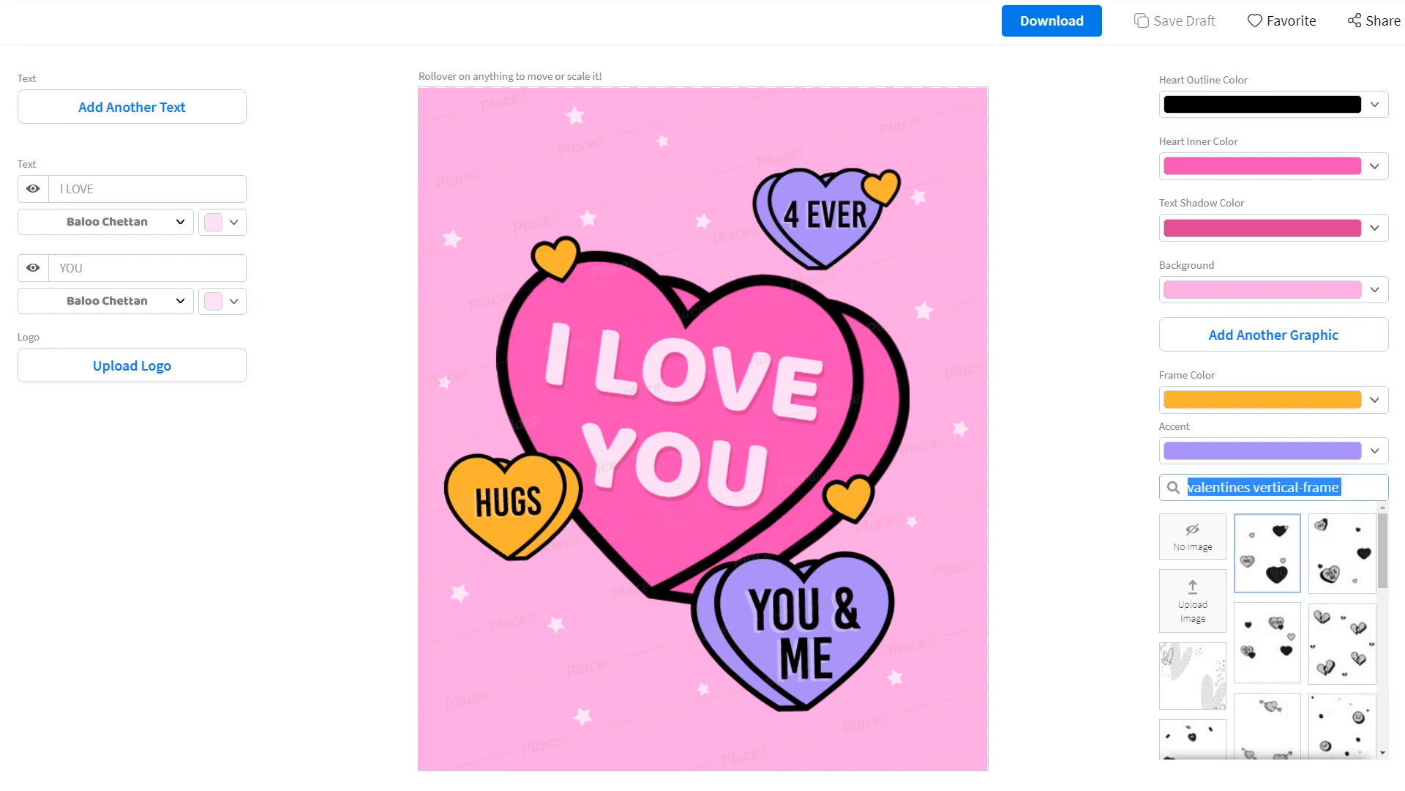
pyautogui.hotkey('alt', 'Tab')
pyautogui.hotkey('ctrl', 'v')
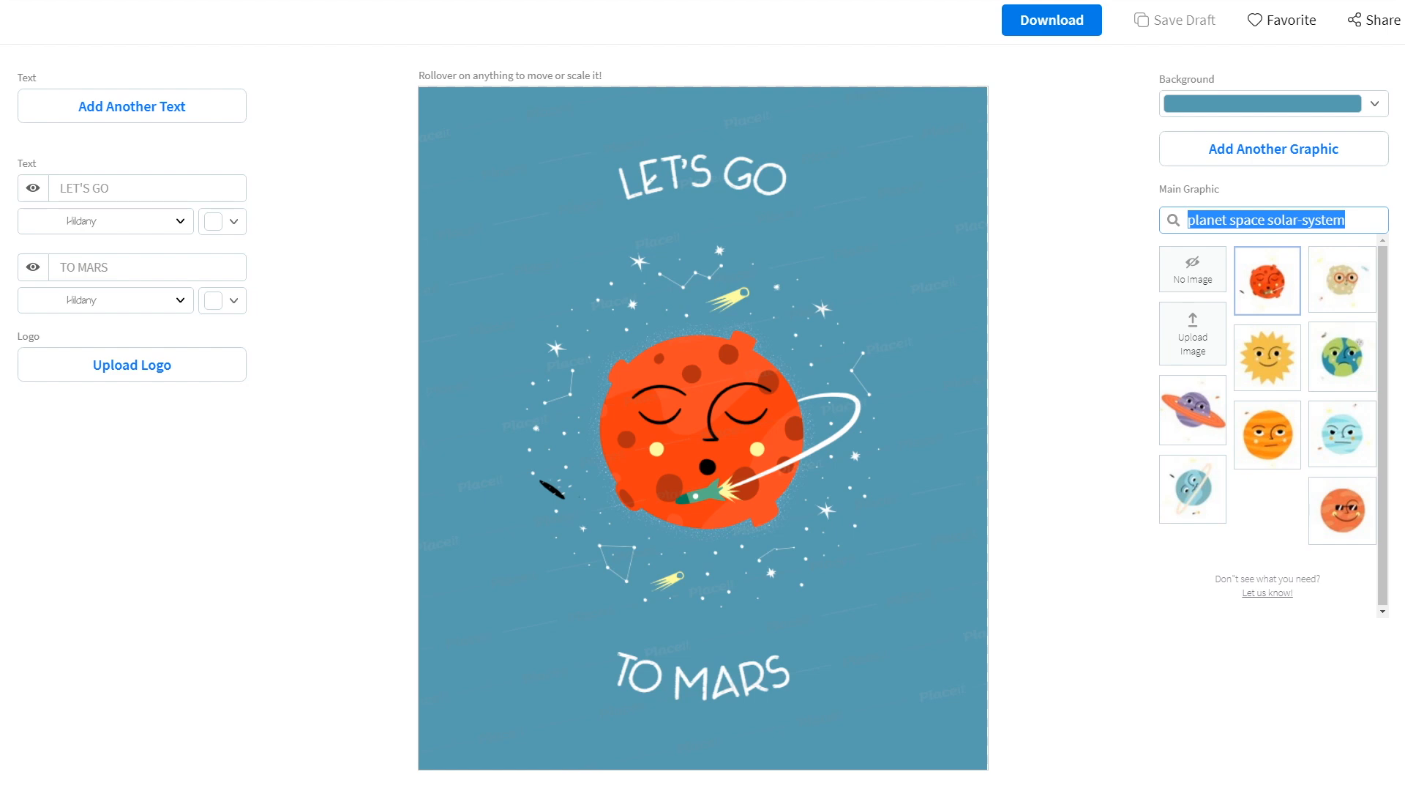
# Add the keywords "planet space solar-system", "Cartoon Dog" and "Cute Christmas Pet" to the Notepad list
pyautogui.hotkey('alt', 'Tab')
pyautogui.write('planet space solar-system')
pyautogui.press('Return')
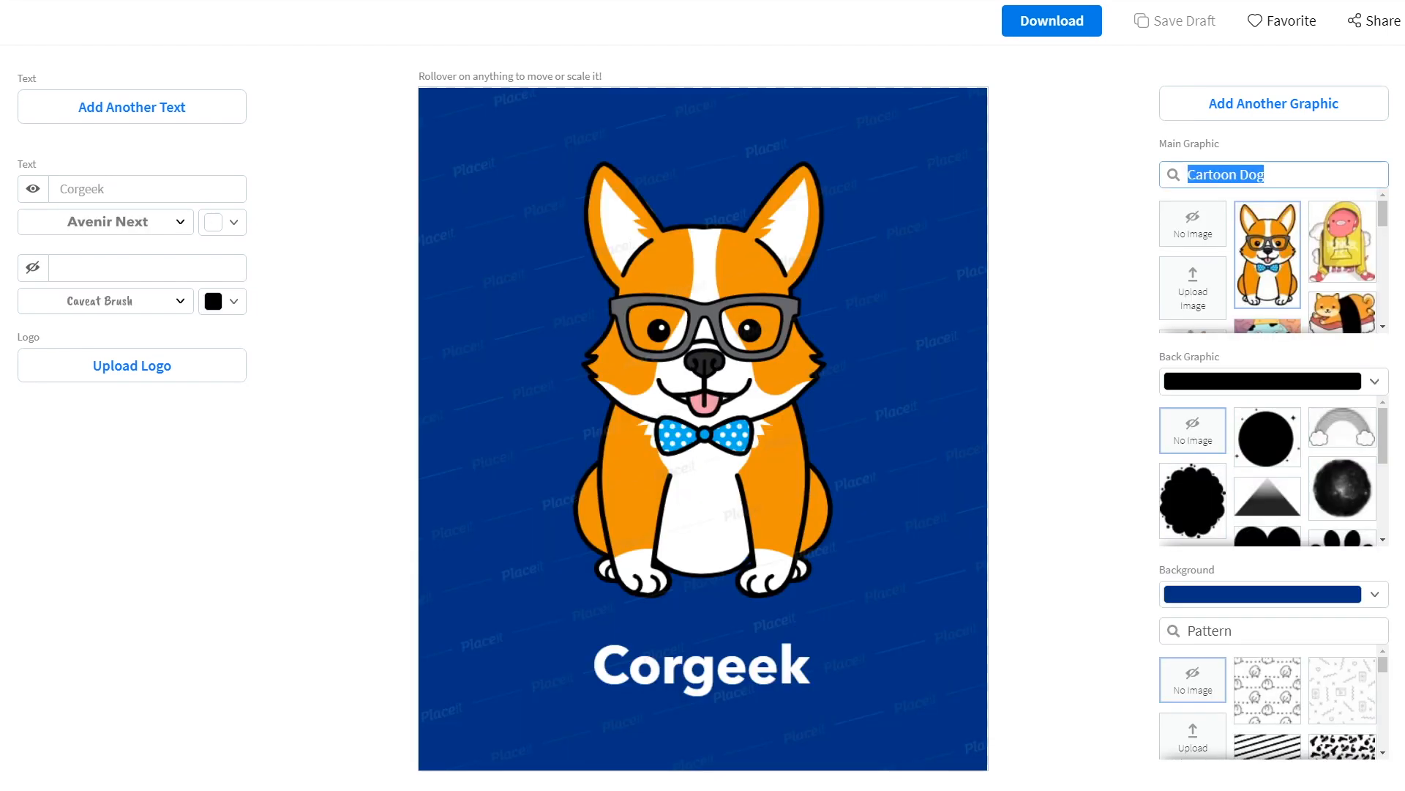
pyautogui.hotkey('alt', 'Tab')
pyautogui.write('Cartoon Dog')
pyautogui.press('Return')
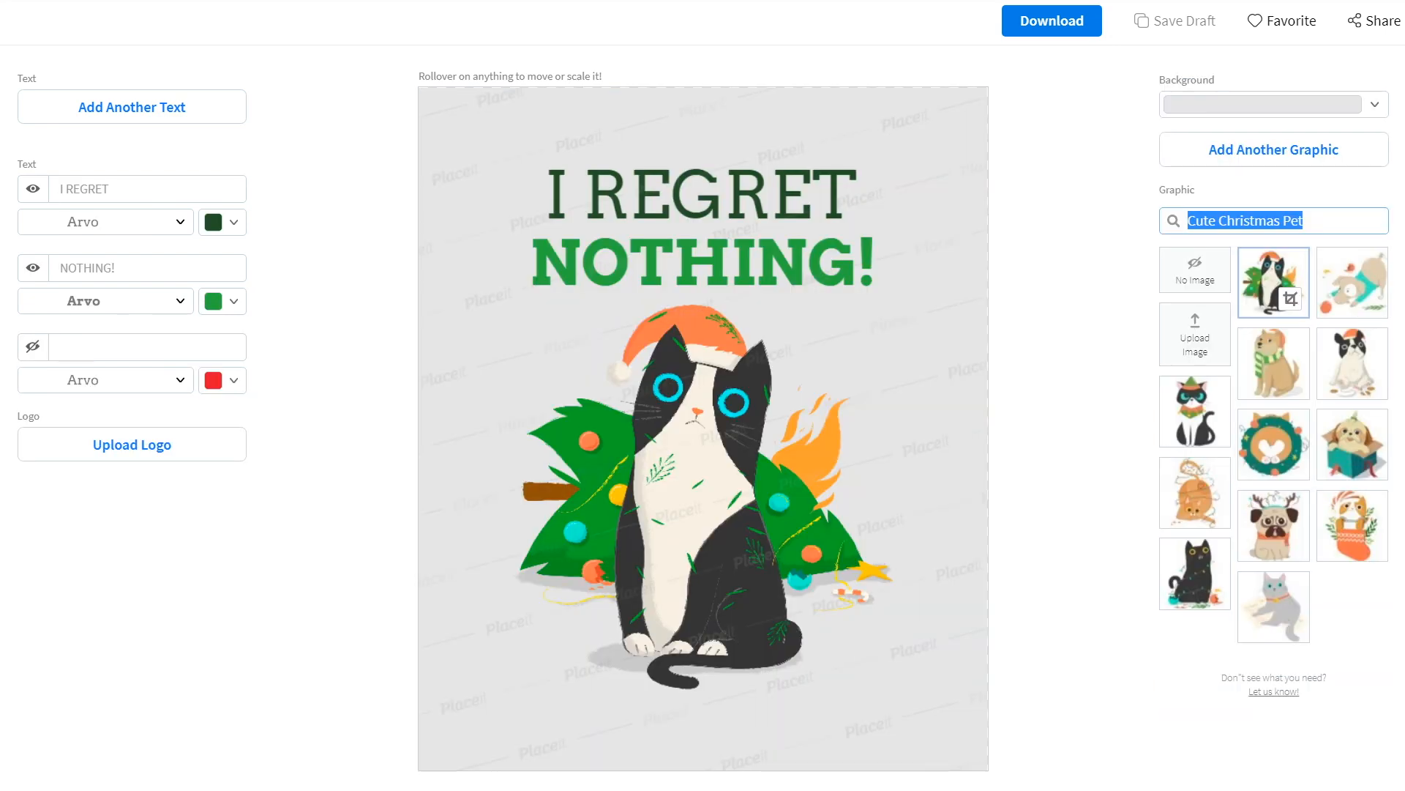
pyautogui.hotkey('alt', 'Tab')
pyautogui.write('Cute Christmas Pet')
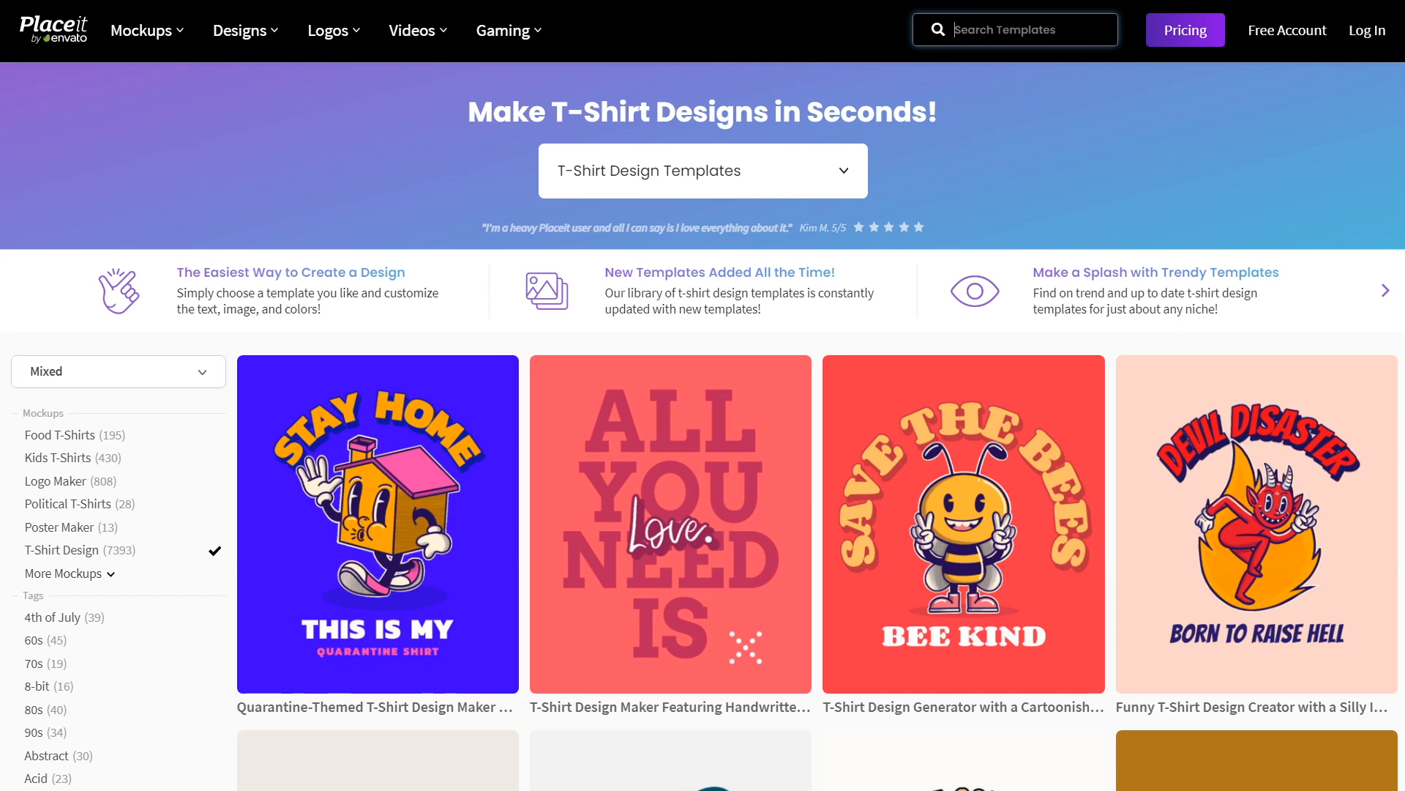
# Search the Placeit T-shirt designs for "space" and open the happy sun "Good Morning Sunshine" template
pyautogui.write('space')
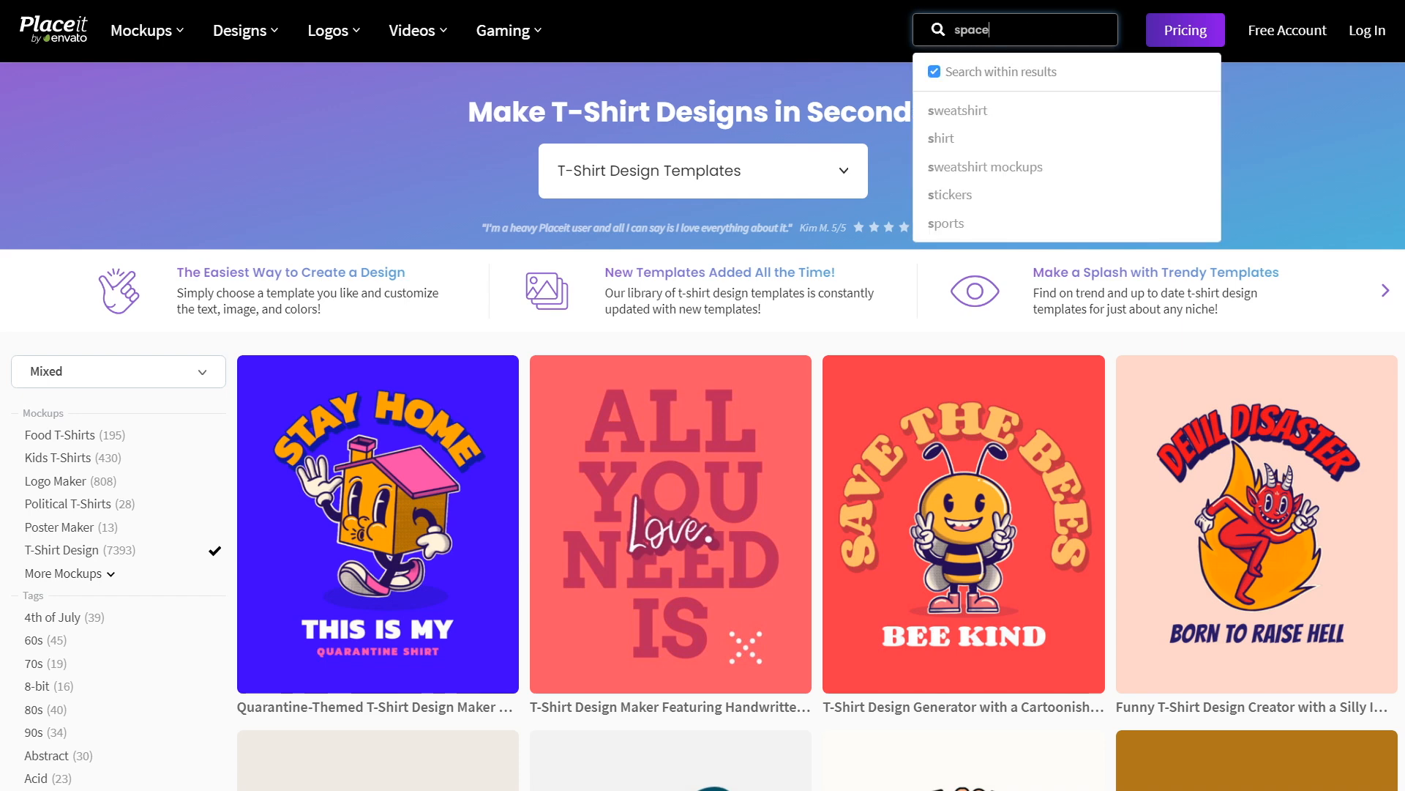
pyautogui.press('Return')
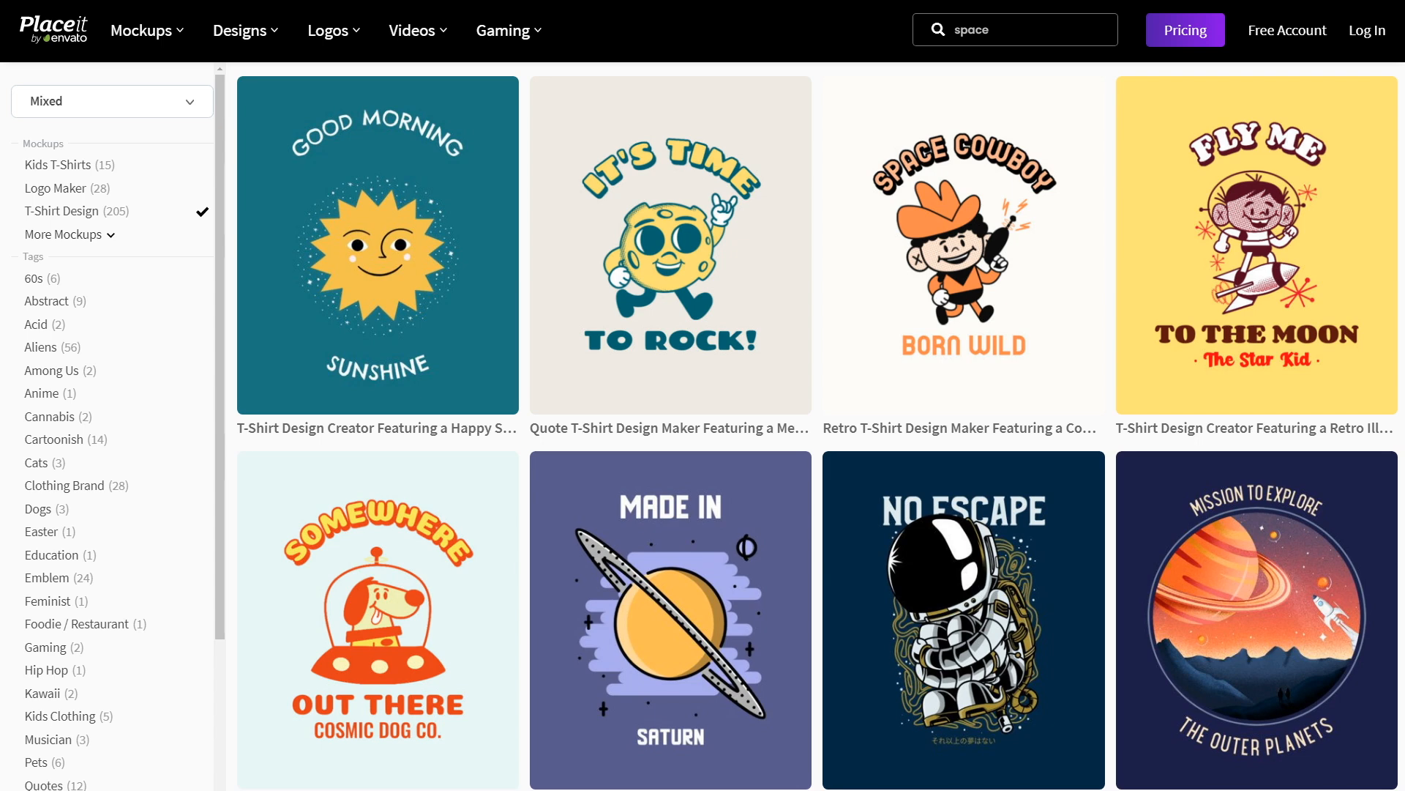
pyautogui.click(249, 427)
# Search the main graphics for "SPACE" and replace the sun with the black-and-white astronaut in a circle
pyautogui.hotkey('ctrl', 'a')
pyautogui.write('SPACE')
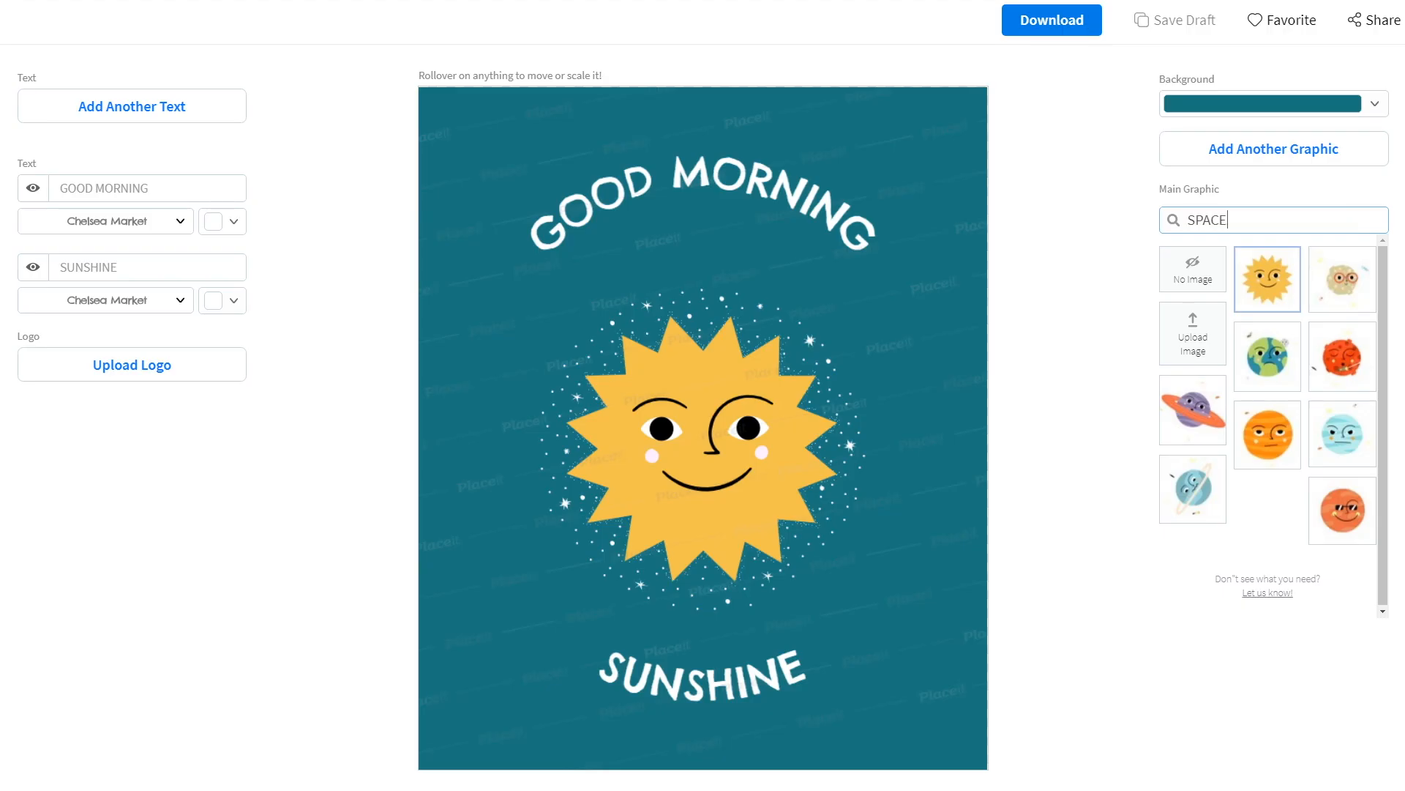
pyautogui.click(1267, 322)
# Change the upper text to "I NEED MY SPACE" and clear the lower text
pyautogui.tripleClick(191, 188)
pyautogui.write('I NEED MY SPACE')
pyautogui.tripleClick(188, 267)
pyautogui.press('BackSpace')
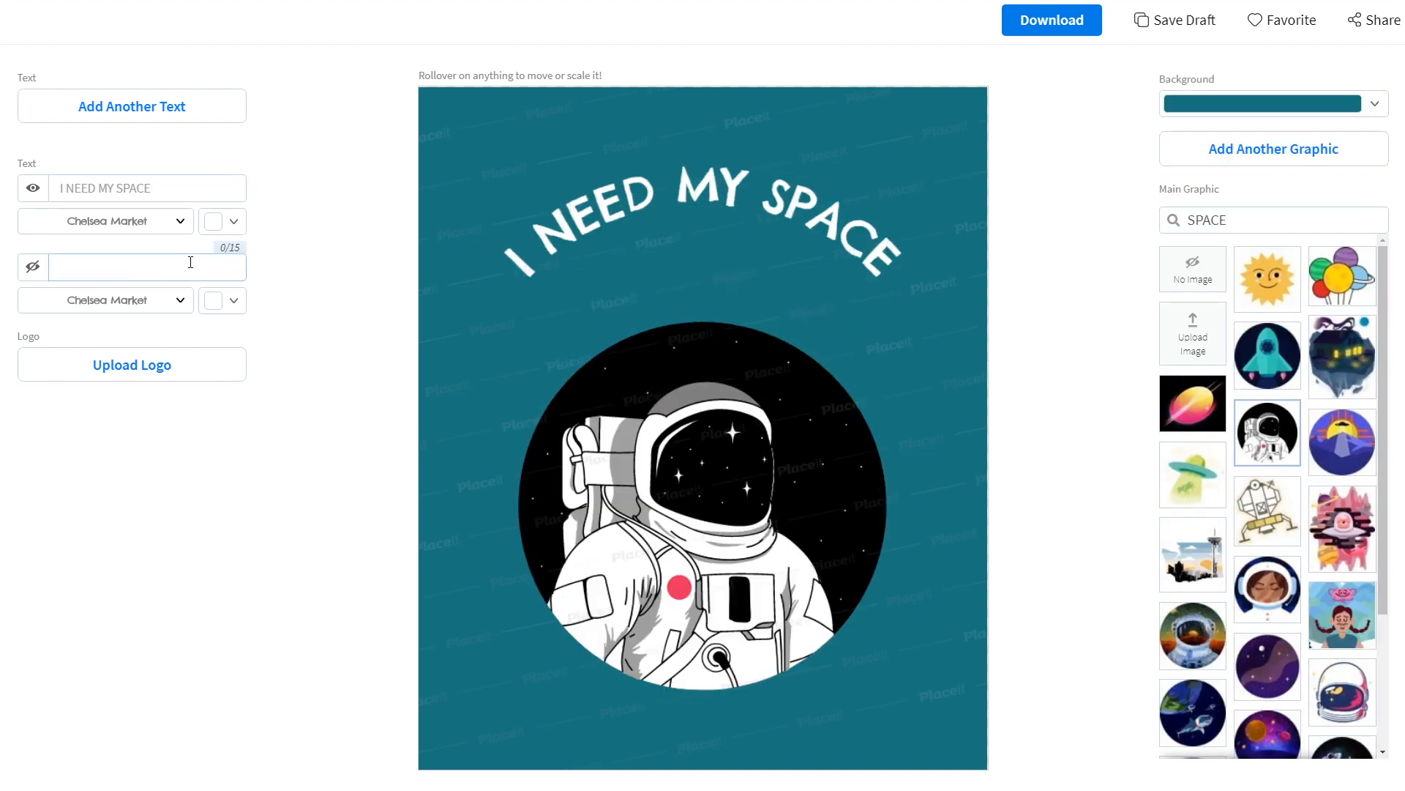
# Try the round full-colour astronaut and the standalone space helmet as the main graphic
pyautogui.click(1197, 642)
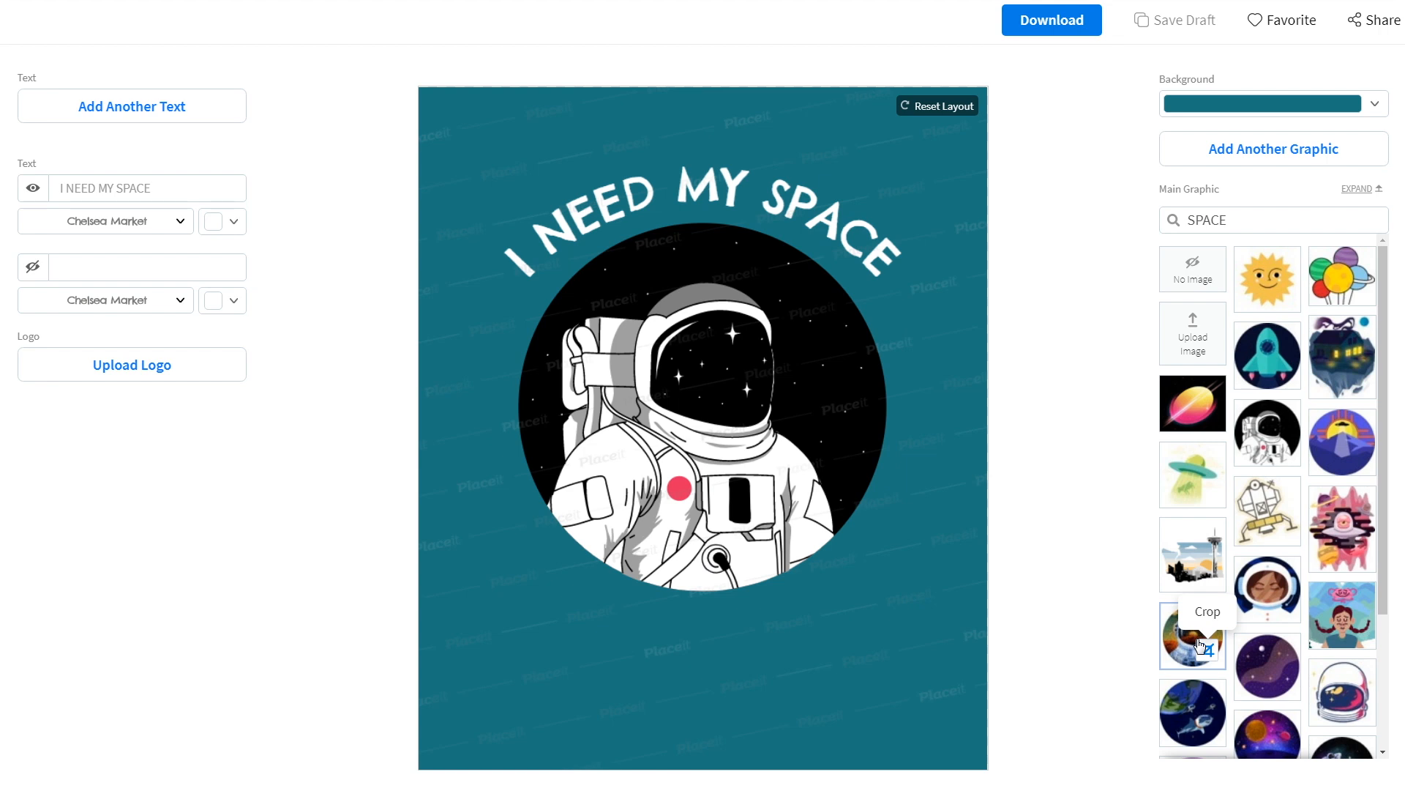
pyautogui.click(1344, 685)
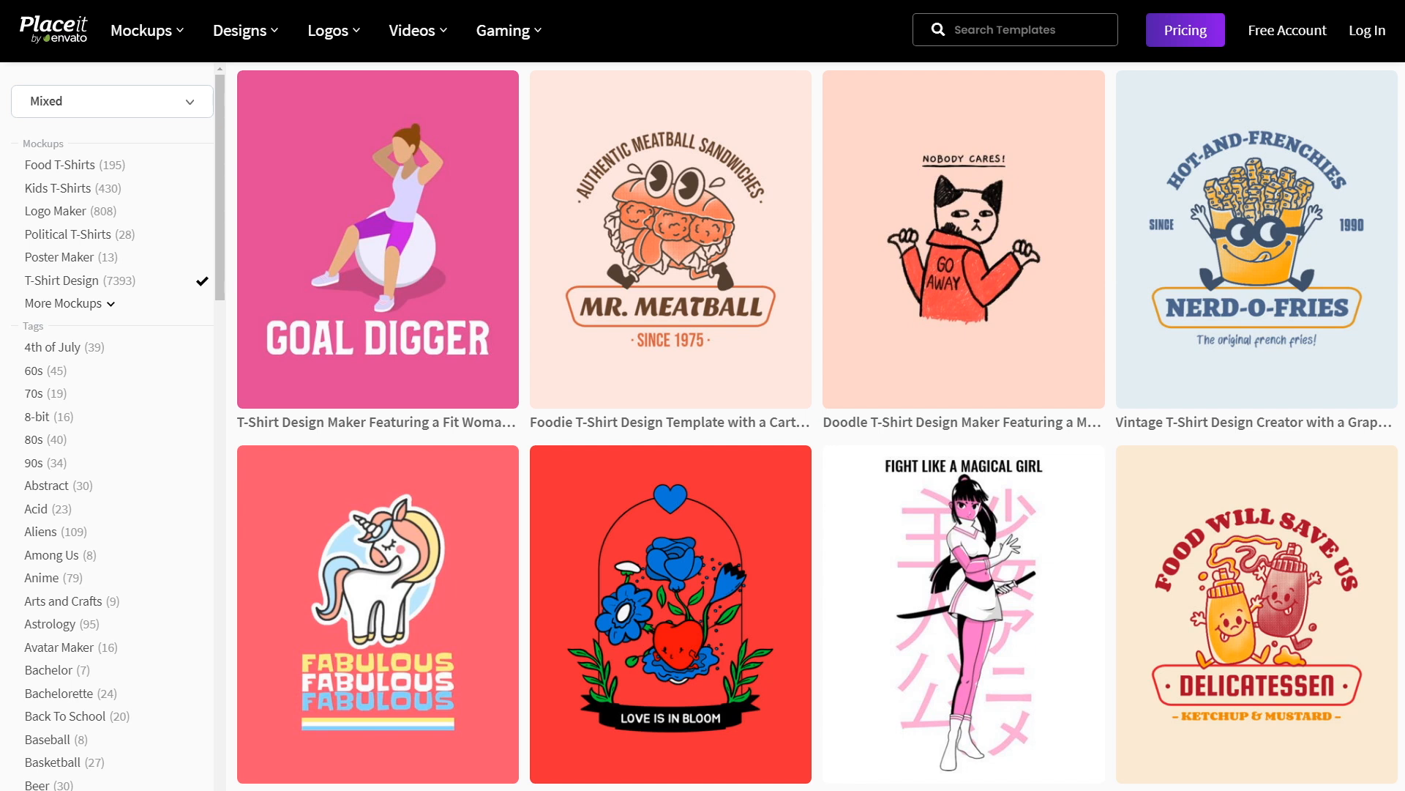
# Filter the T-shirt designs by the Kawaii tag and open the Cute Sushi Shirt Designer template
pyautogui.scroll(-8, 110, 424)
pyautogui.scroll(-8, 110, 425)
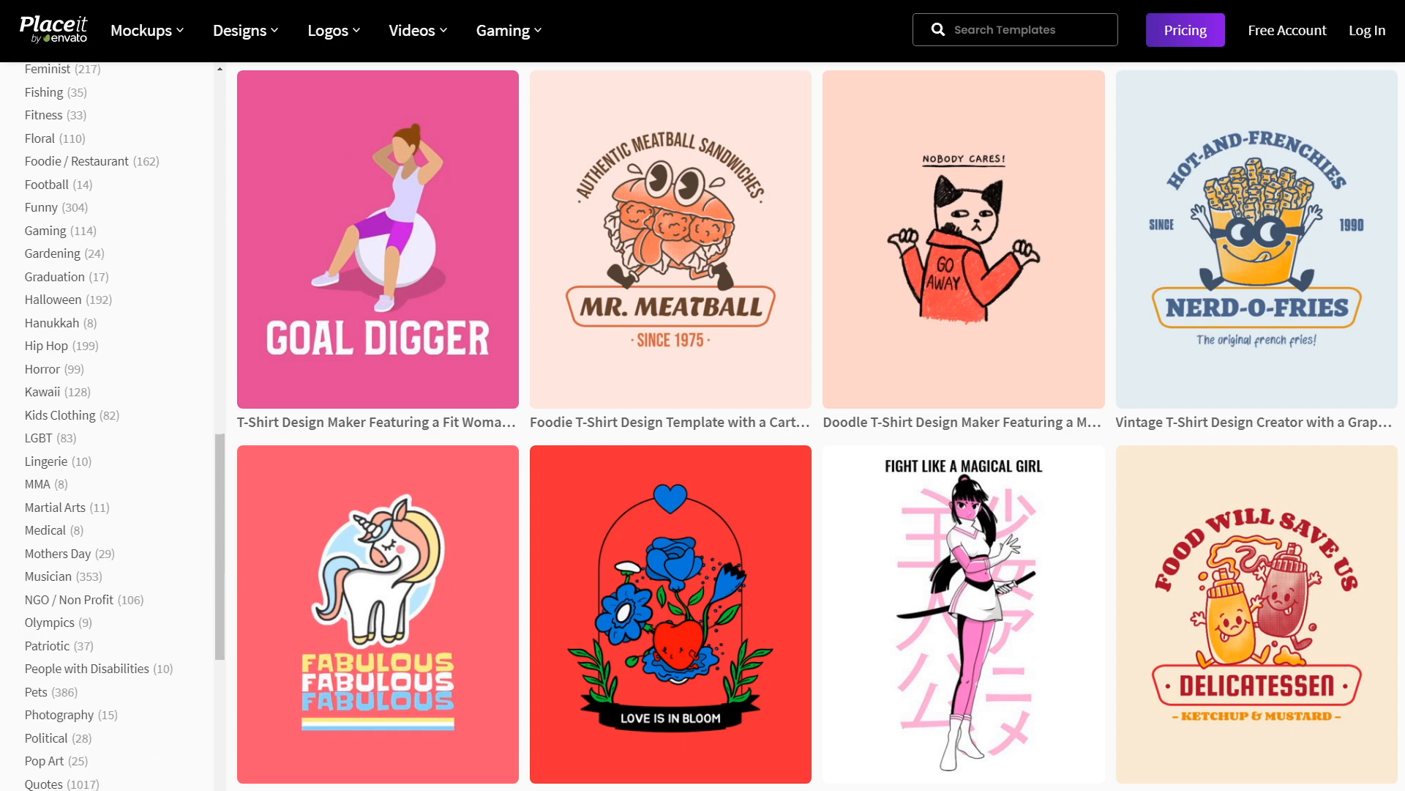
pyautogui.click(58, 392)
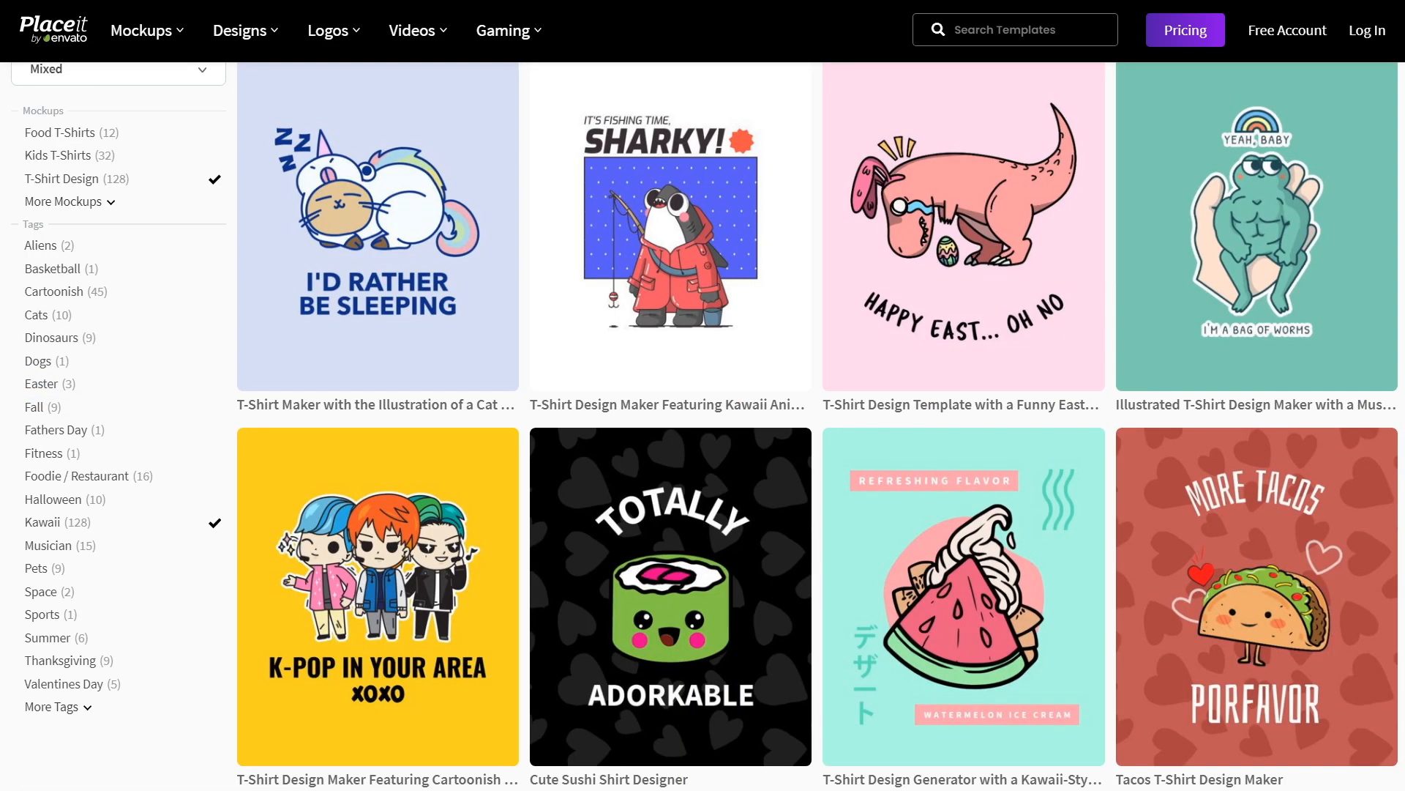
pyautogui.click(546, 765)
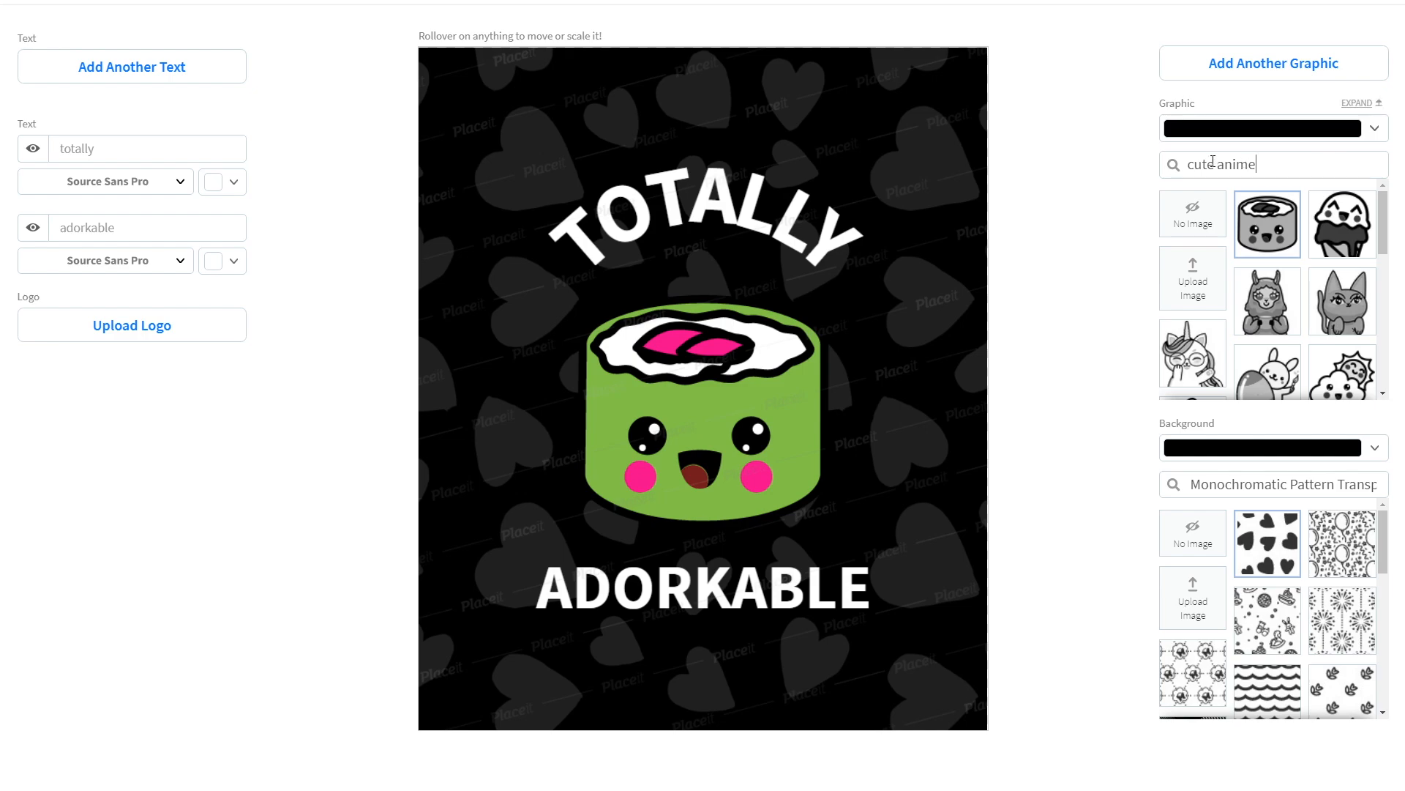
# Replace the sushi graphic with the smiling cloud and sun from the "cute anime" graphics, after trying the ice cream cone
pyautogui.moveTo(1339, 164); pyautogui.dragTo(1186, 163)
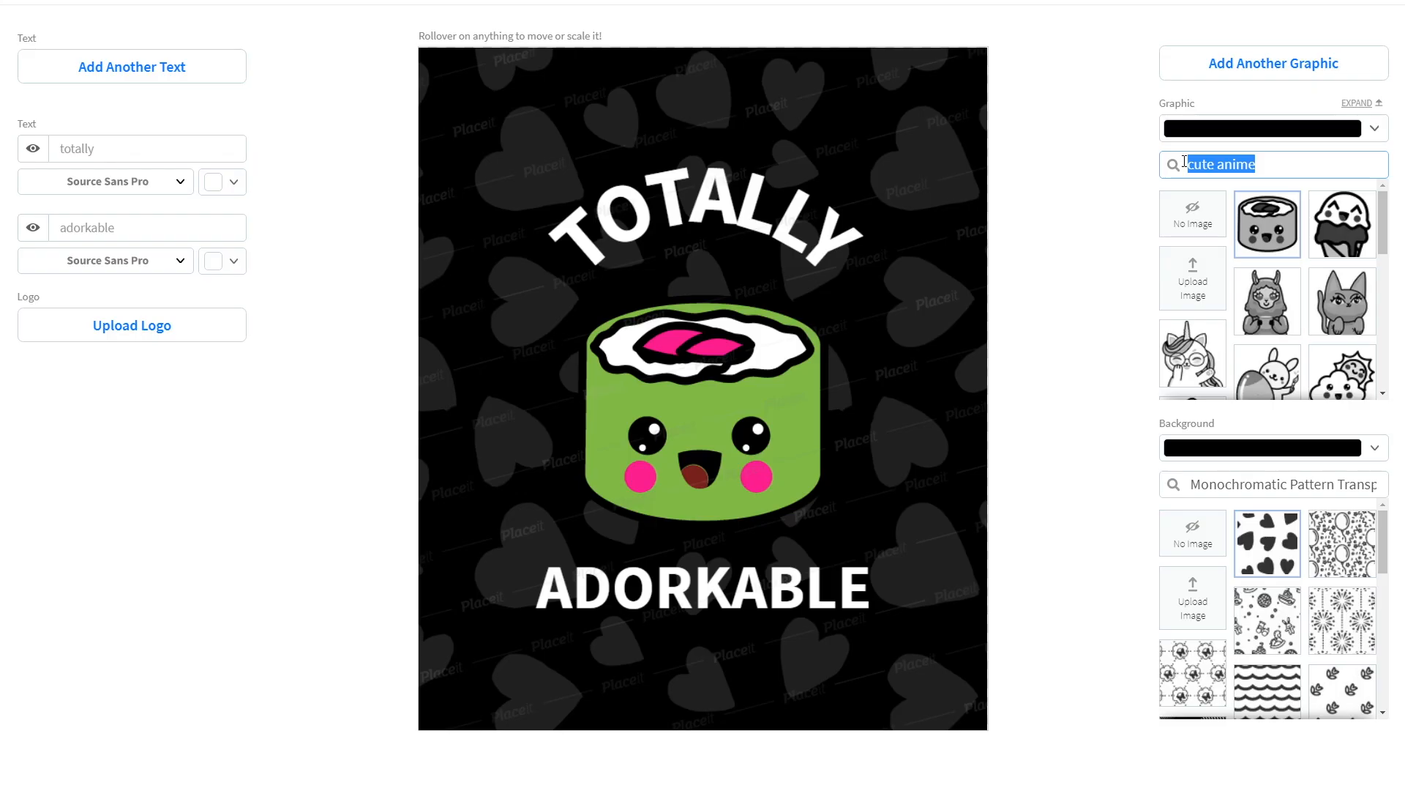
pyautogui.click(1266, 496)
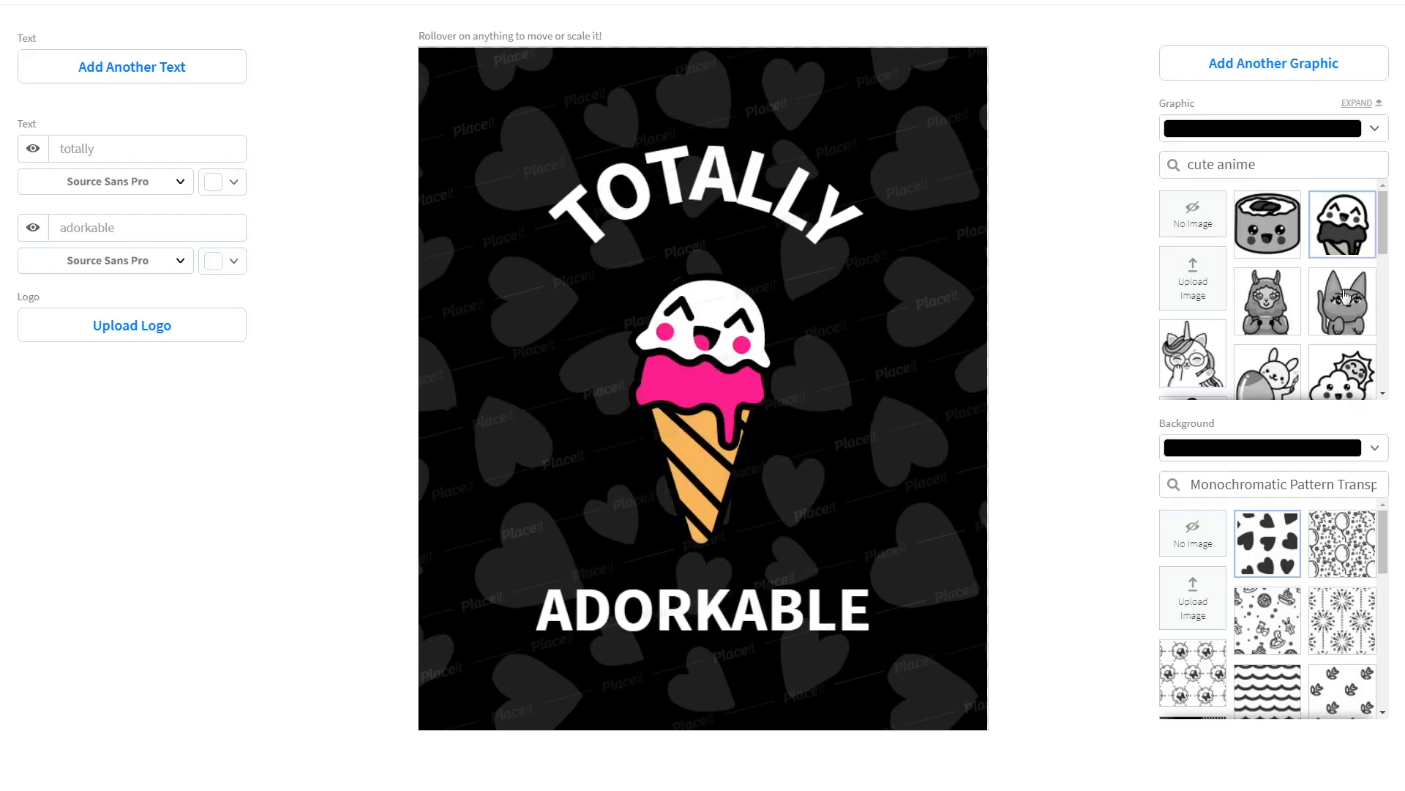
pyautogui.click(1344, 371)
# Set the two text lines to "FOR CRYING" and "OUT CLOUD", and choose a different background colour
pyautogui.tripleClick(212, 152)
pyautogui.write('FOR CRYING')
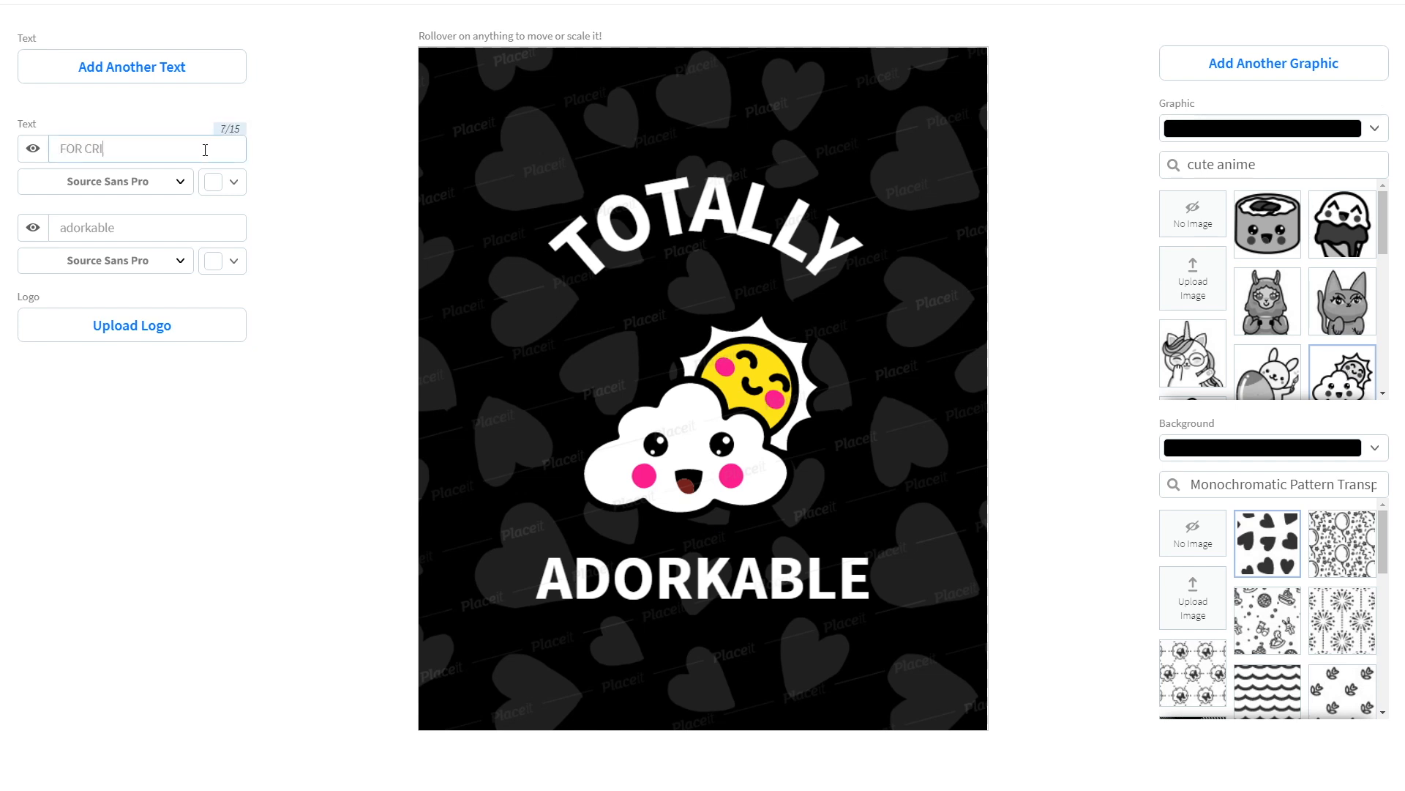
pyautogui.tripleClick(195, 227)
pyautogui.write('OUT CLOUD')
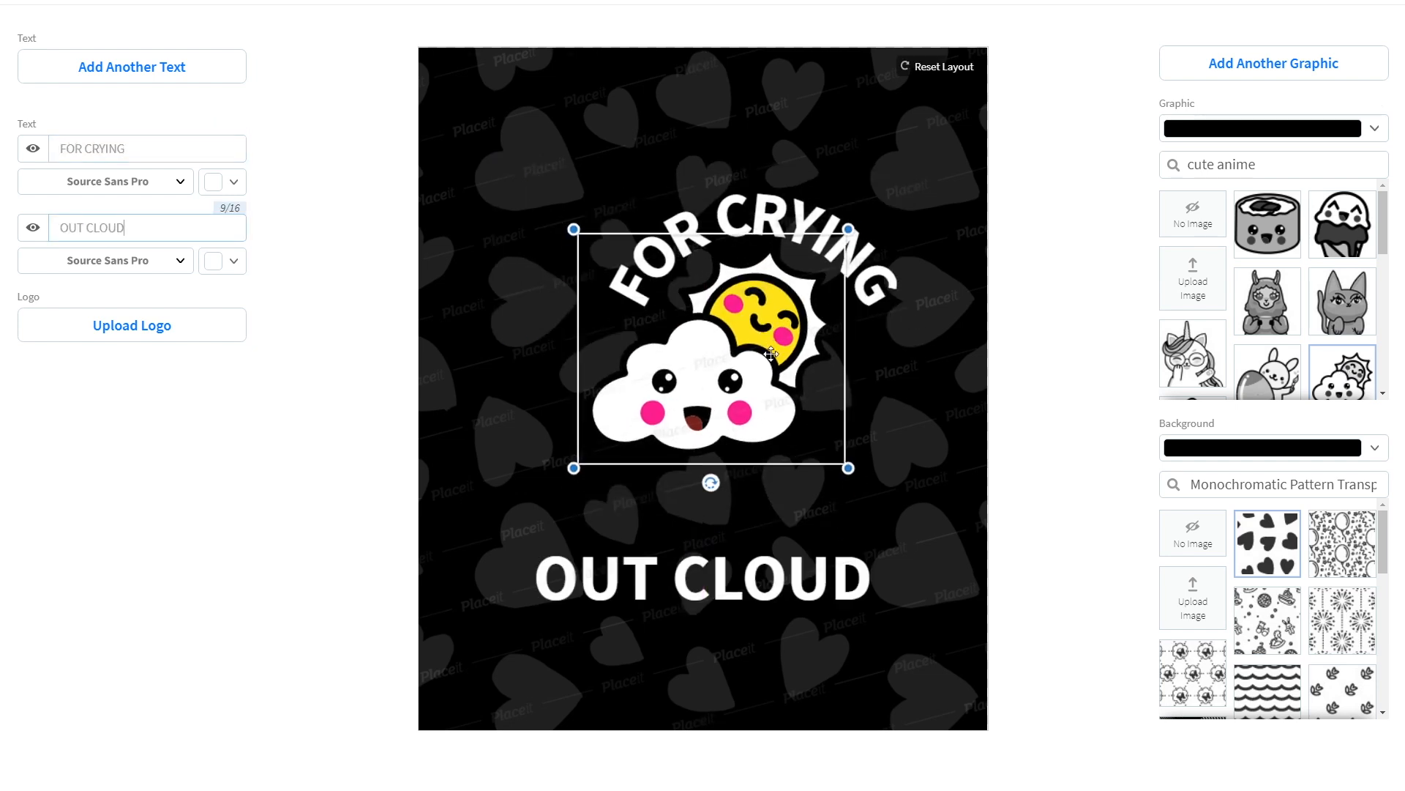
pyautogui.click(1273, 447)
pyautogui.click(1289, 502)
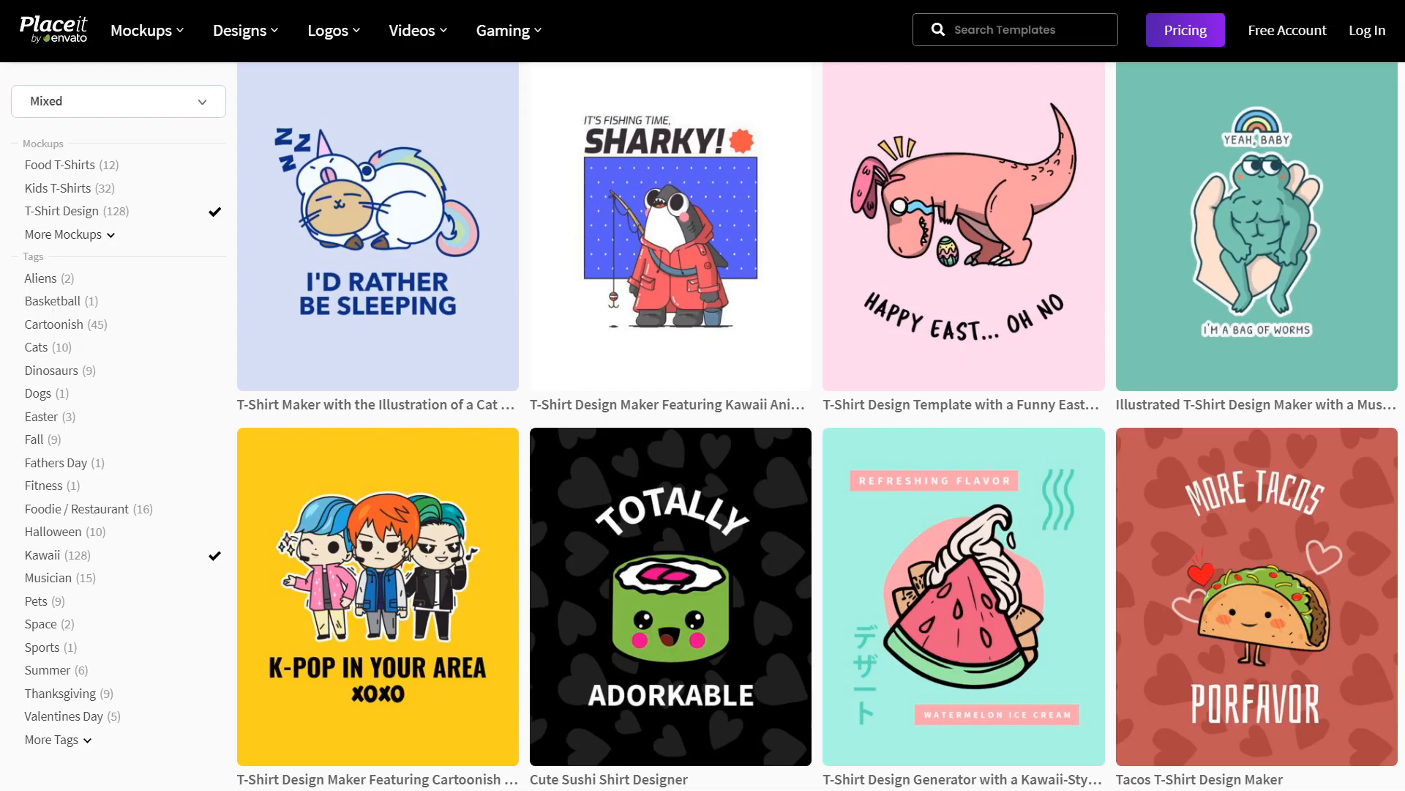
# Skim the kawaii designs, switch to the logo maker and show all logo templates without entering a brand name
pyautogui.scroll(-20, 818, 426)
pyautogui.scroll(-10, 1104, 776)
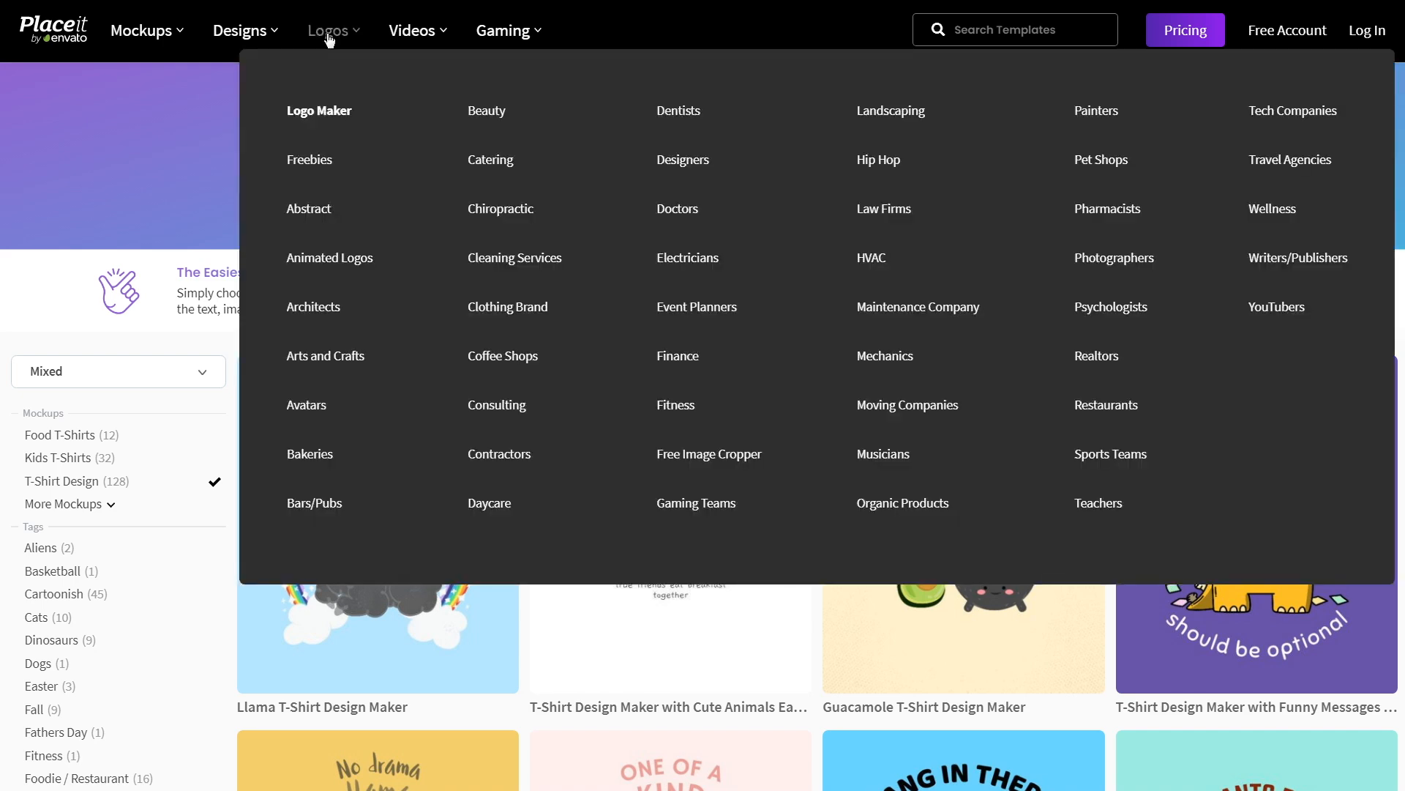
pyautogui.click(328, 37)
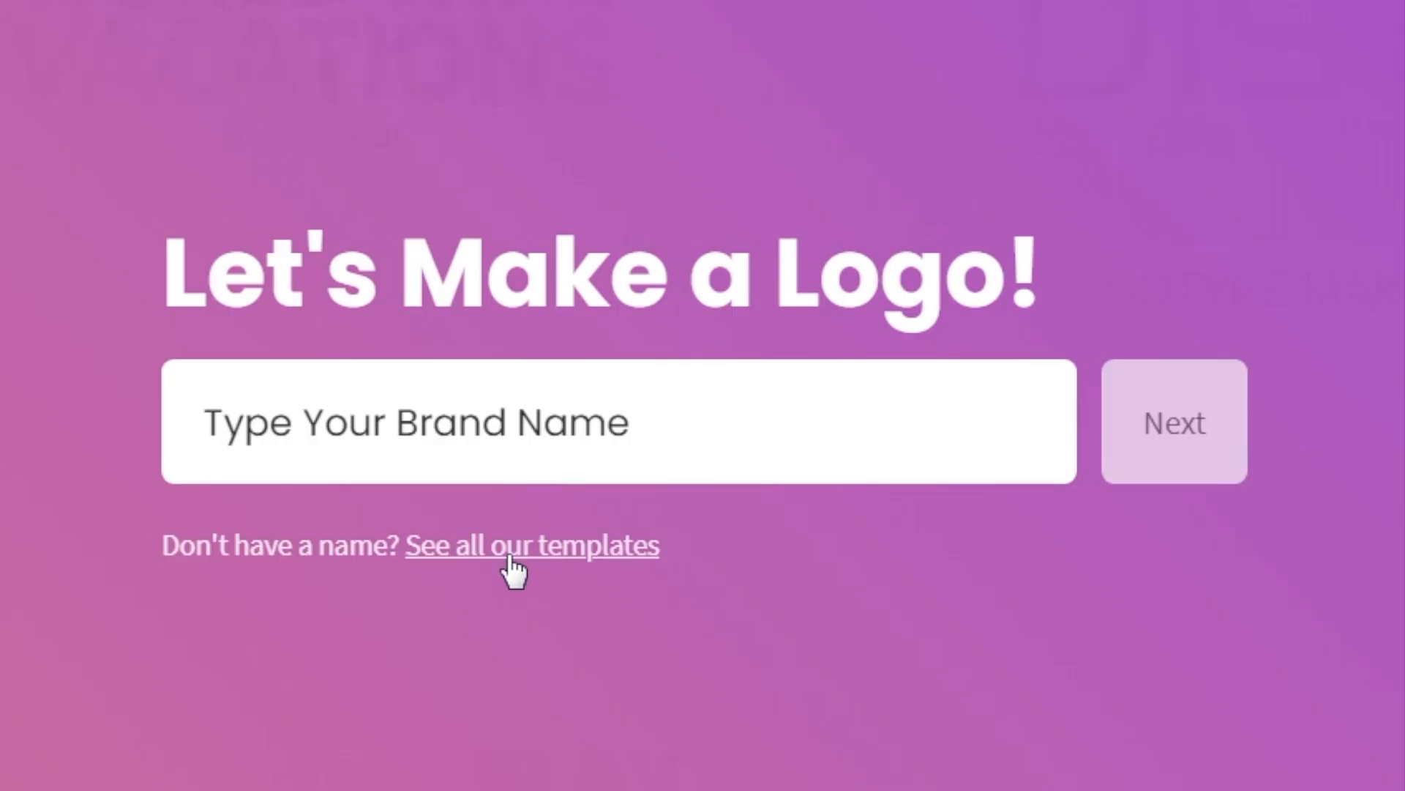
pyautogui.click(511, 555)
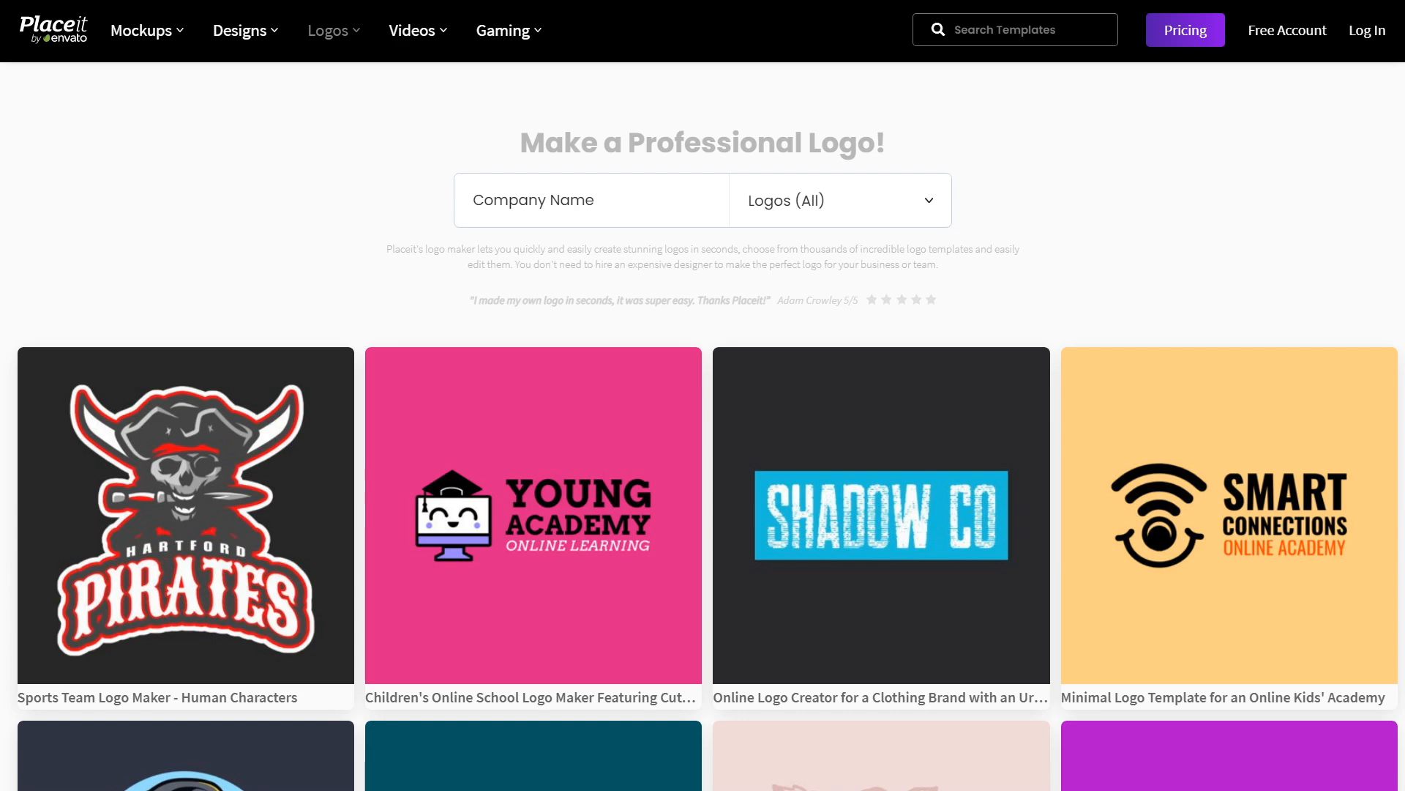
# Look through the full logo template range, then filter it to the Clothing Brand category
pyautogui.scroll(-15, 703, 424)
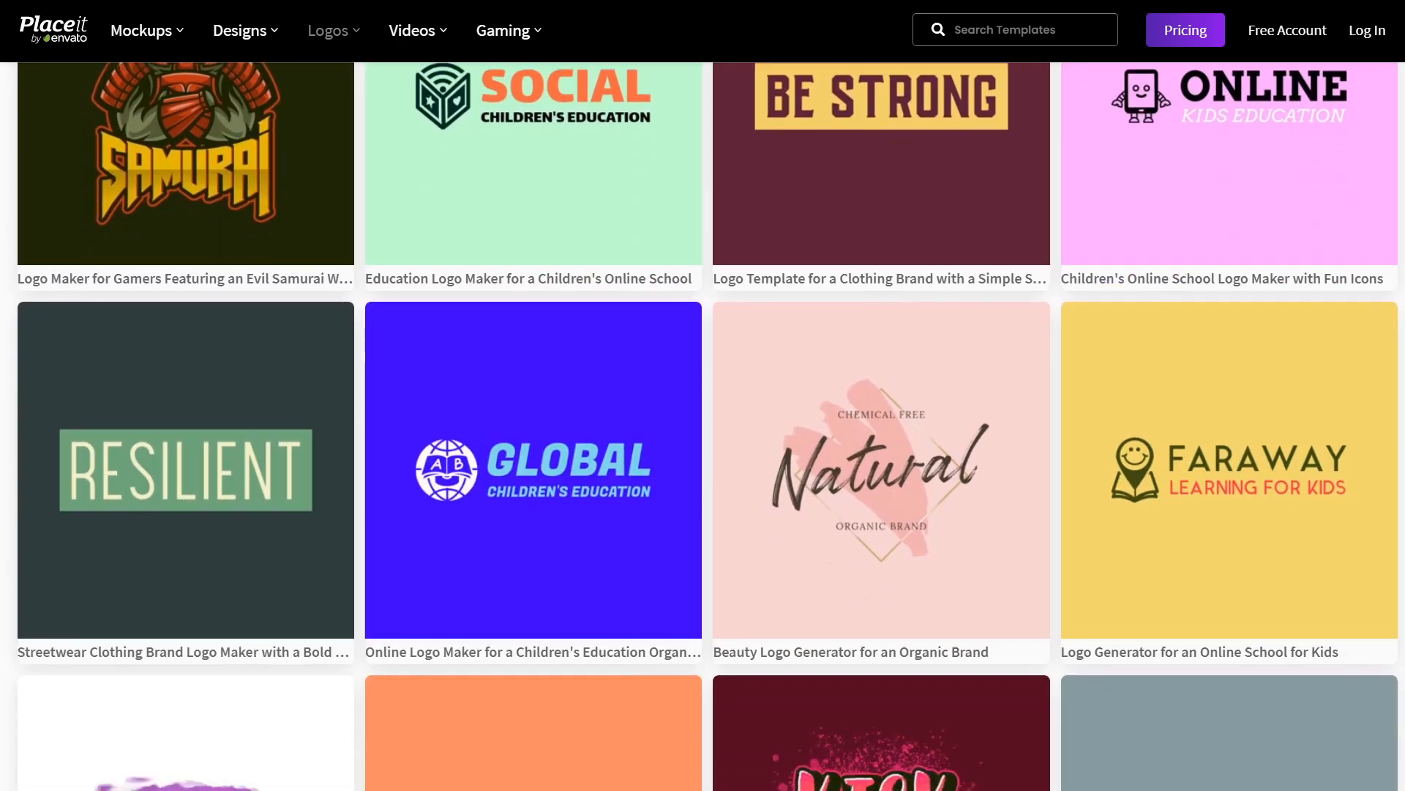
pyautogui.scroll(-17, 702, 425)
pyautogui.scroll(-17, 703, 424)
pyautogui.scroll(-15, 703, 424)
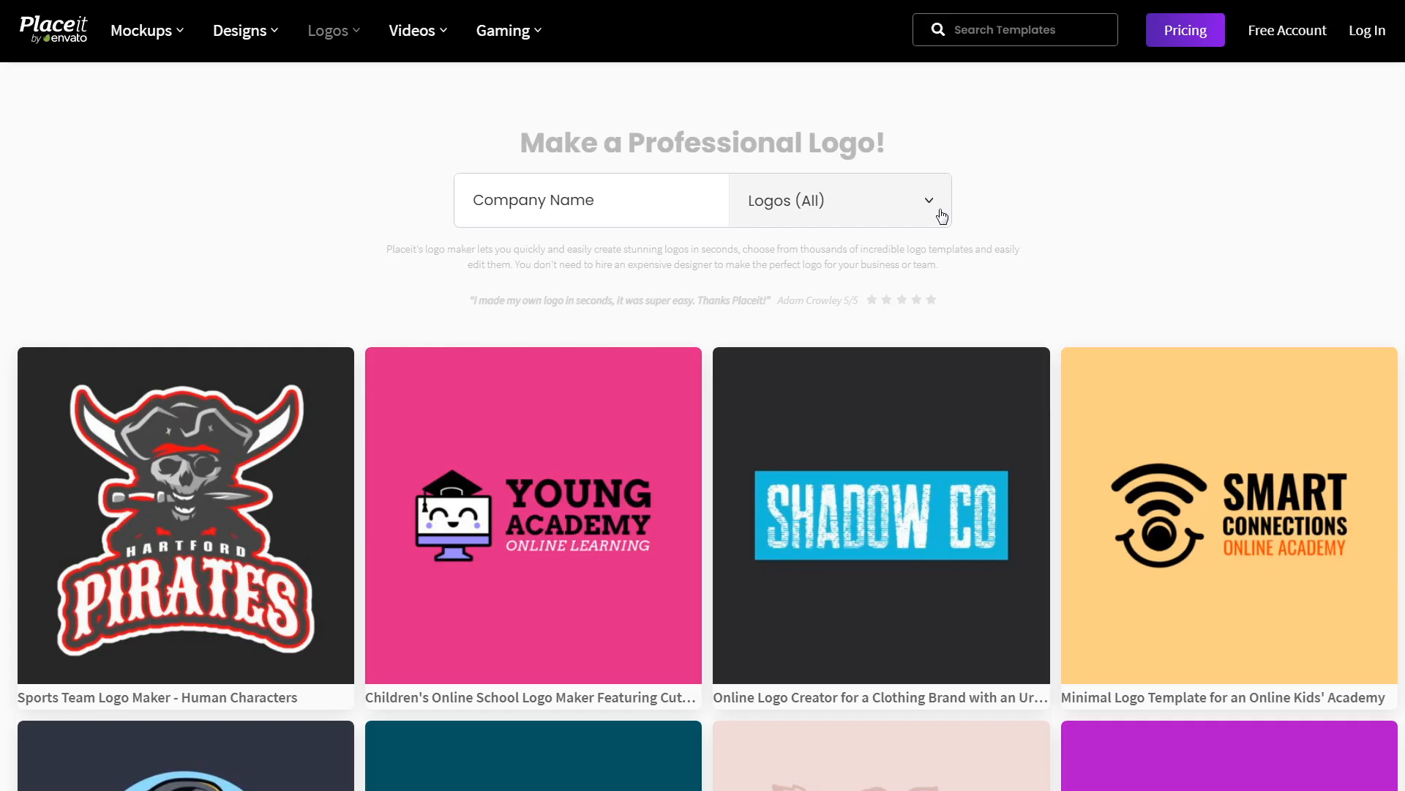
pyautogui.click(941, 213)
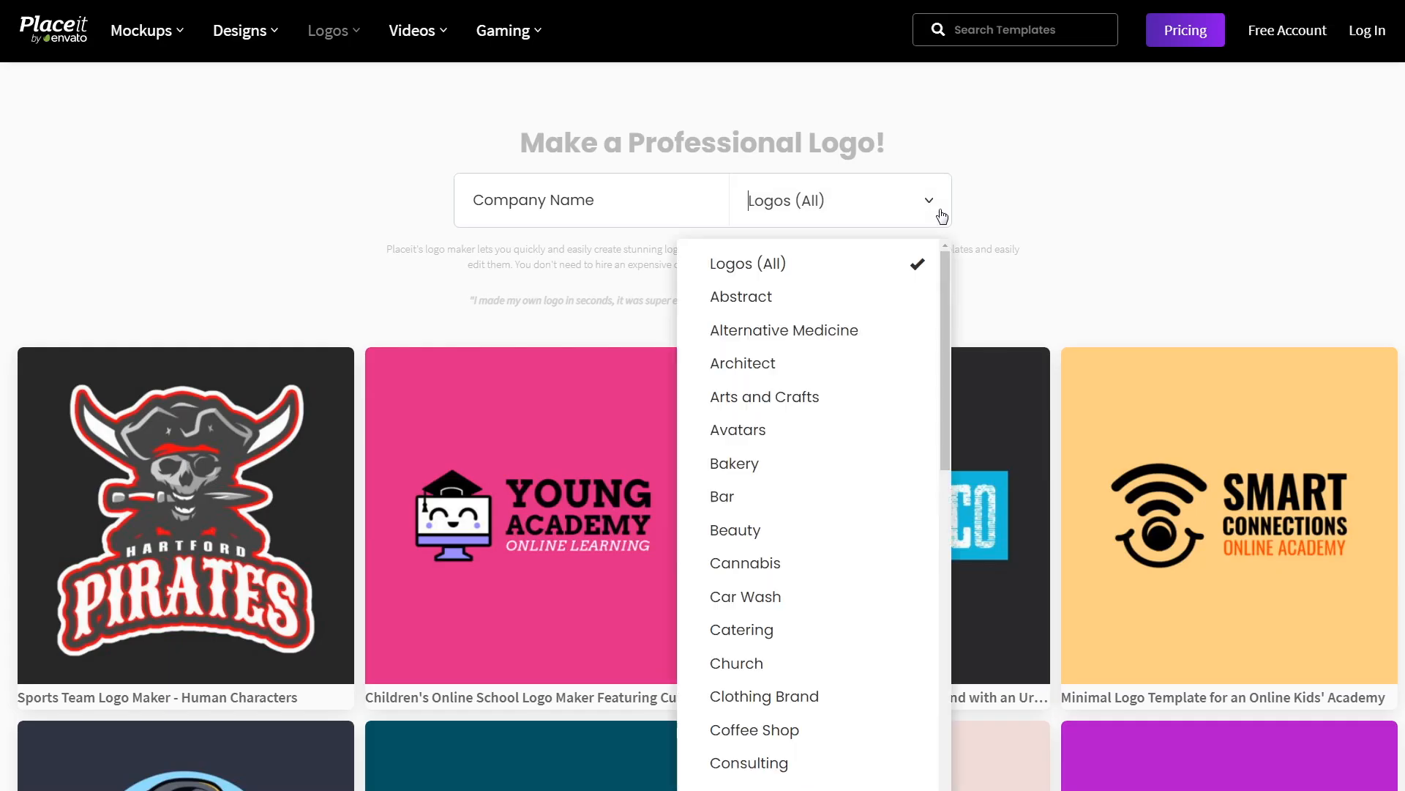
pyautogui.click(851, 703)
# Skim the clothing brand logos and enter "Passive Owl" as the brand name for all previews
pyautogui.scroll(-3, 702, 425)
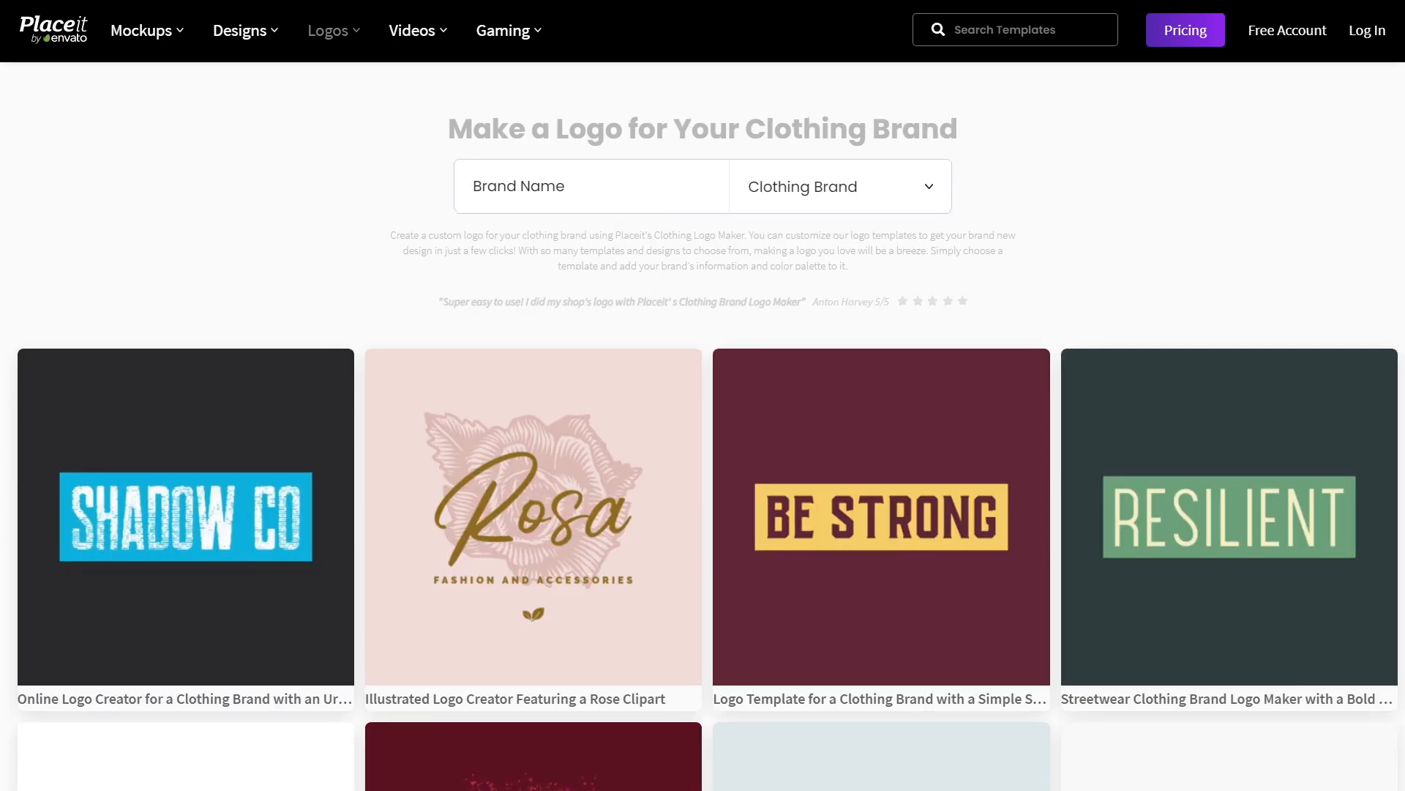
pyautogui.scroll(-4, 703, 425)
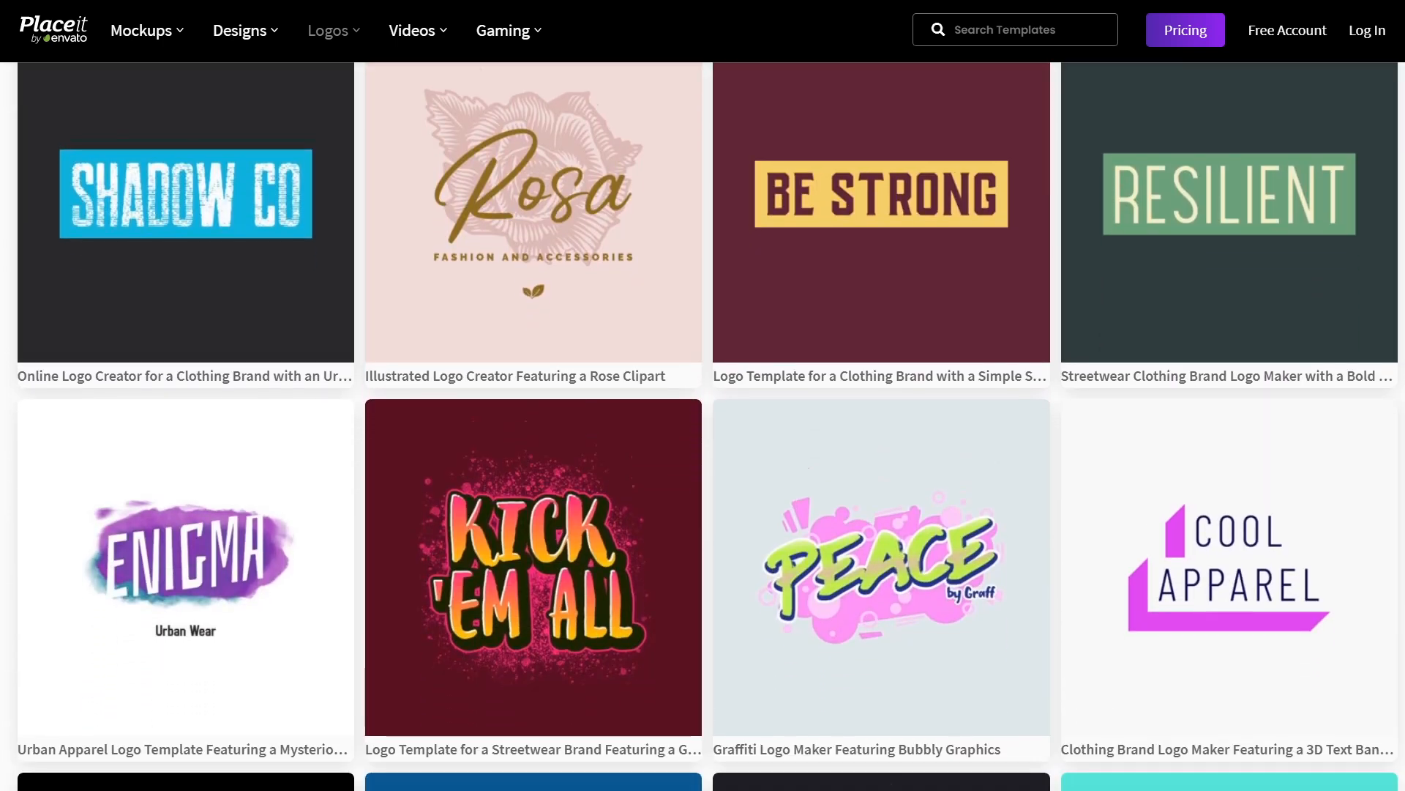
pyautogui.scroll(-5, 702, 424)
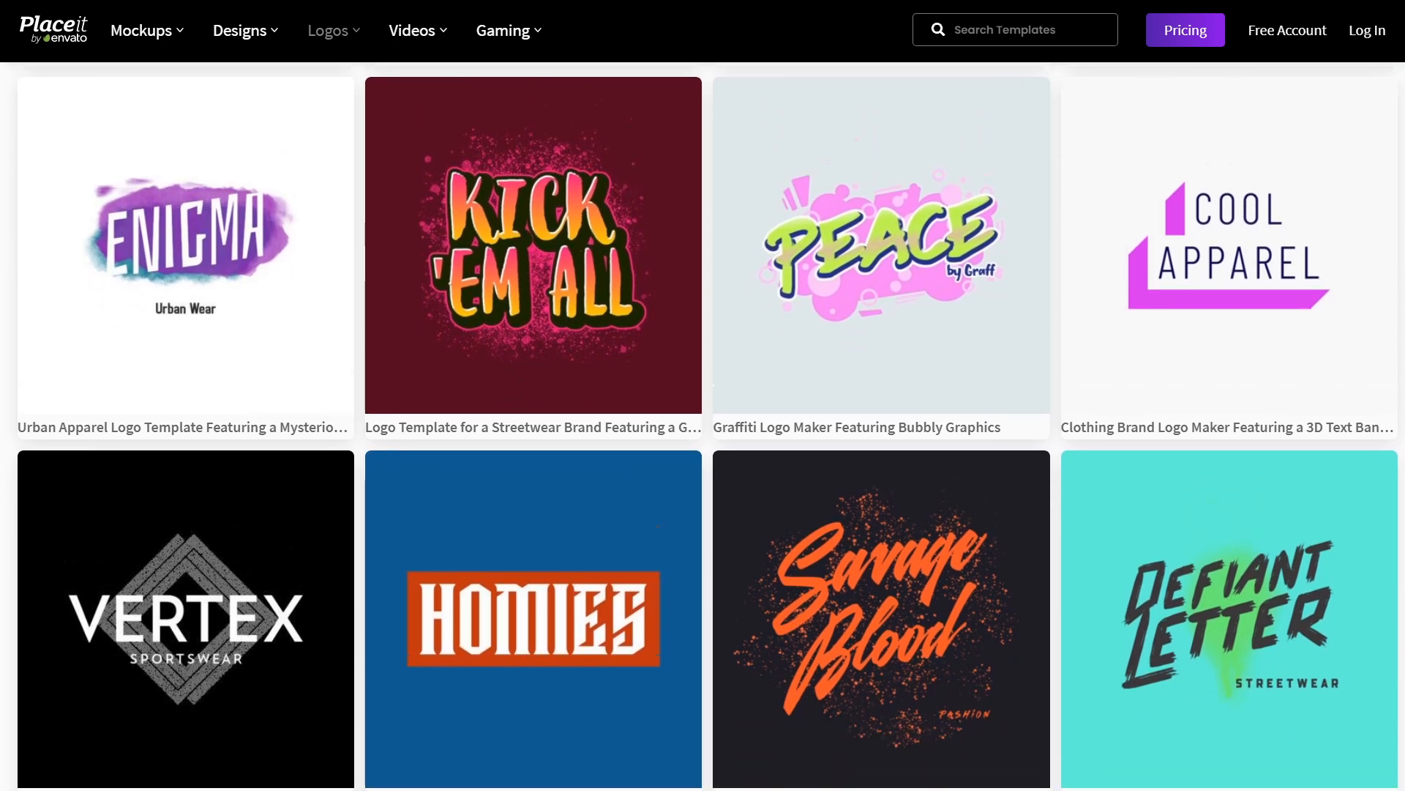
pyautogui.scroll(-4, 703, 424)
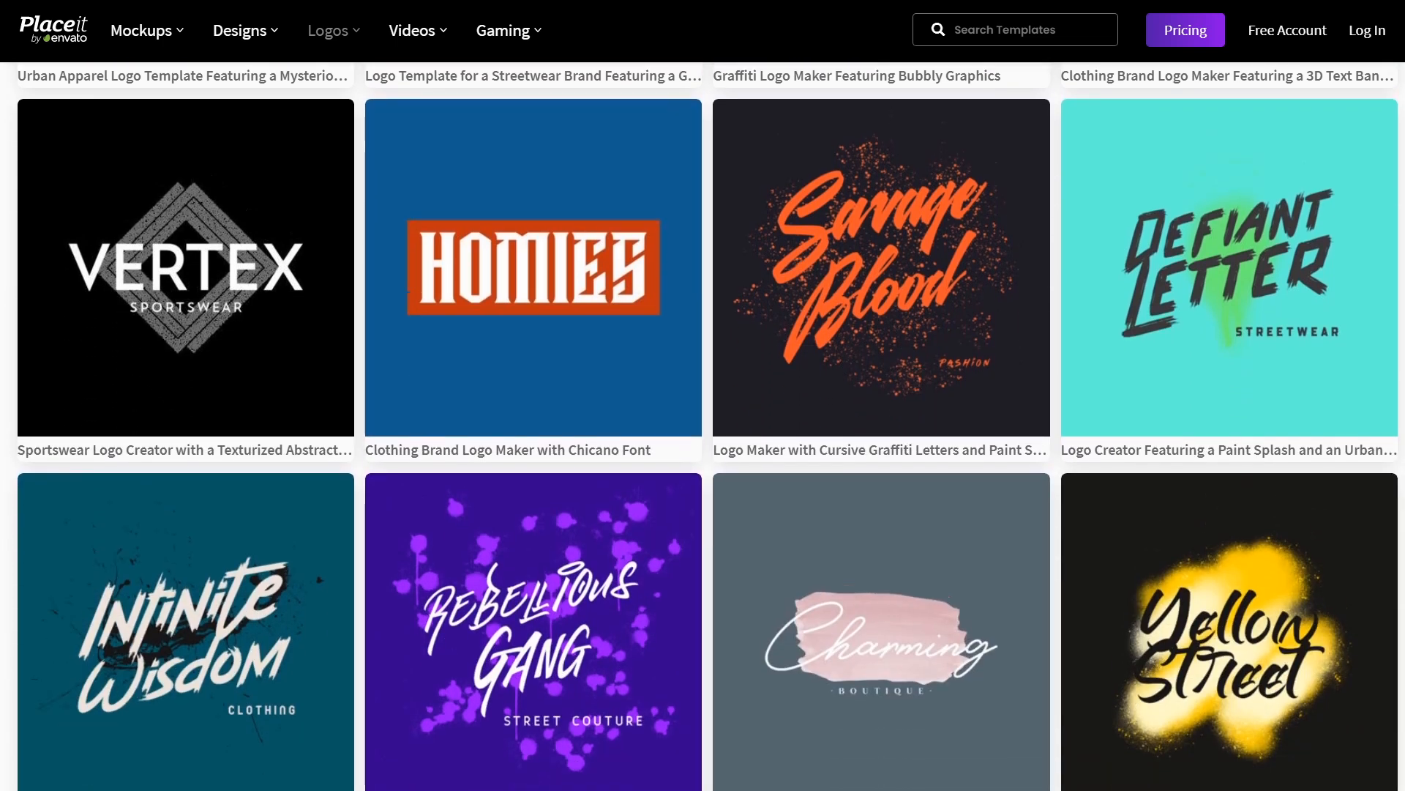
pyautogui.scroll(-3, 703, 425)
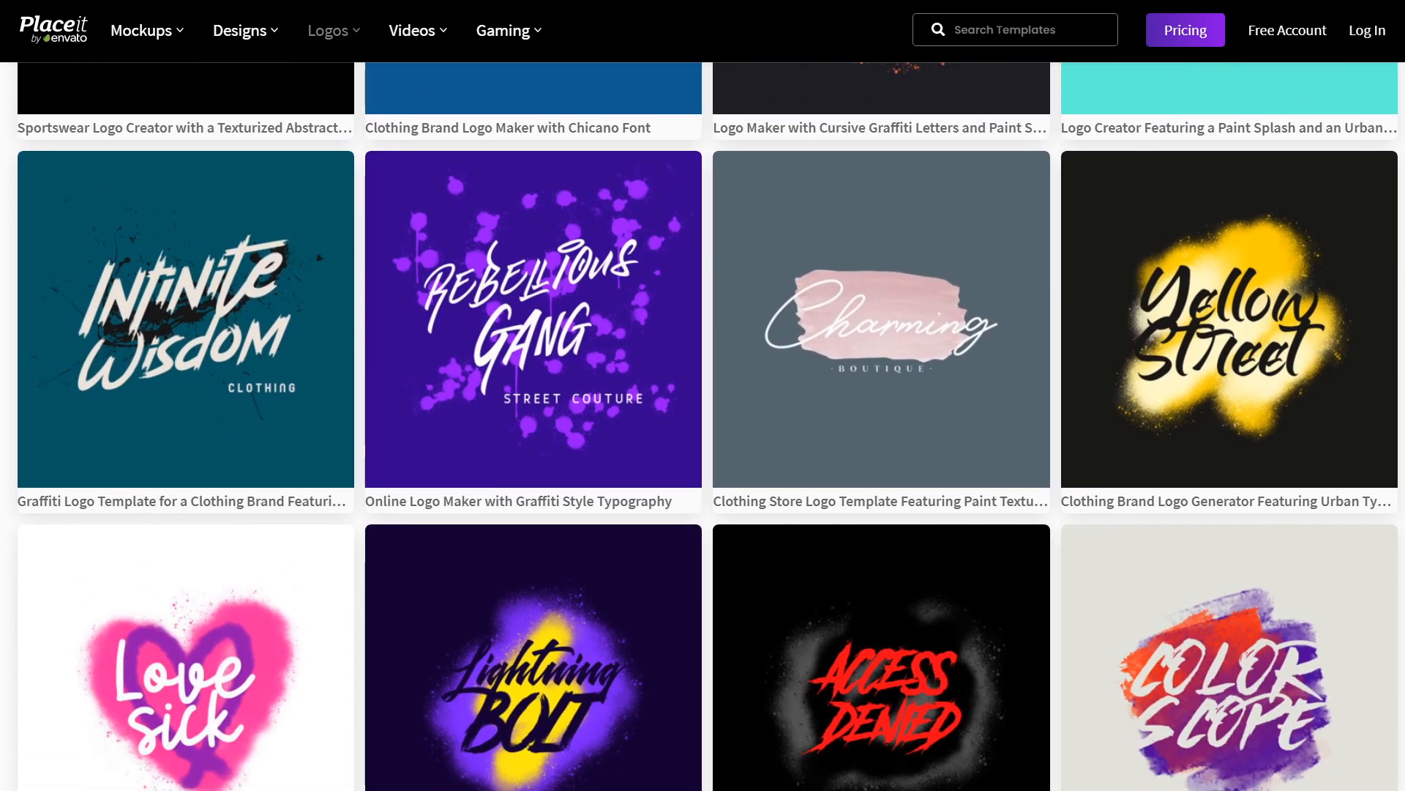
pyautogui.scroll(15, 703, 425)
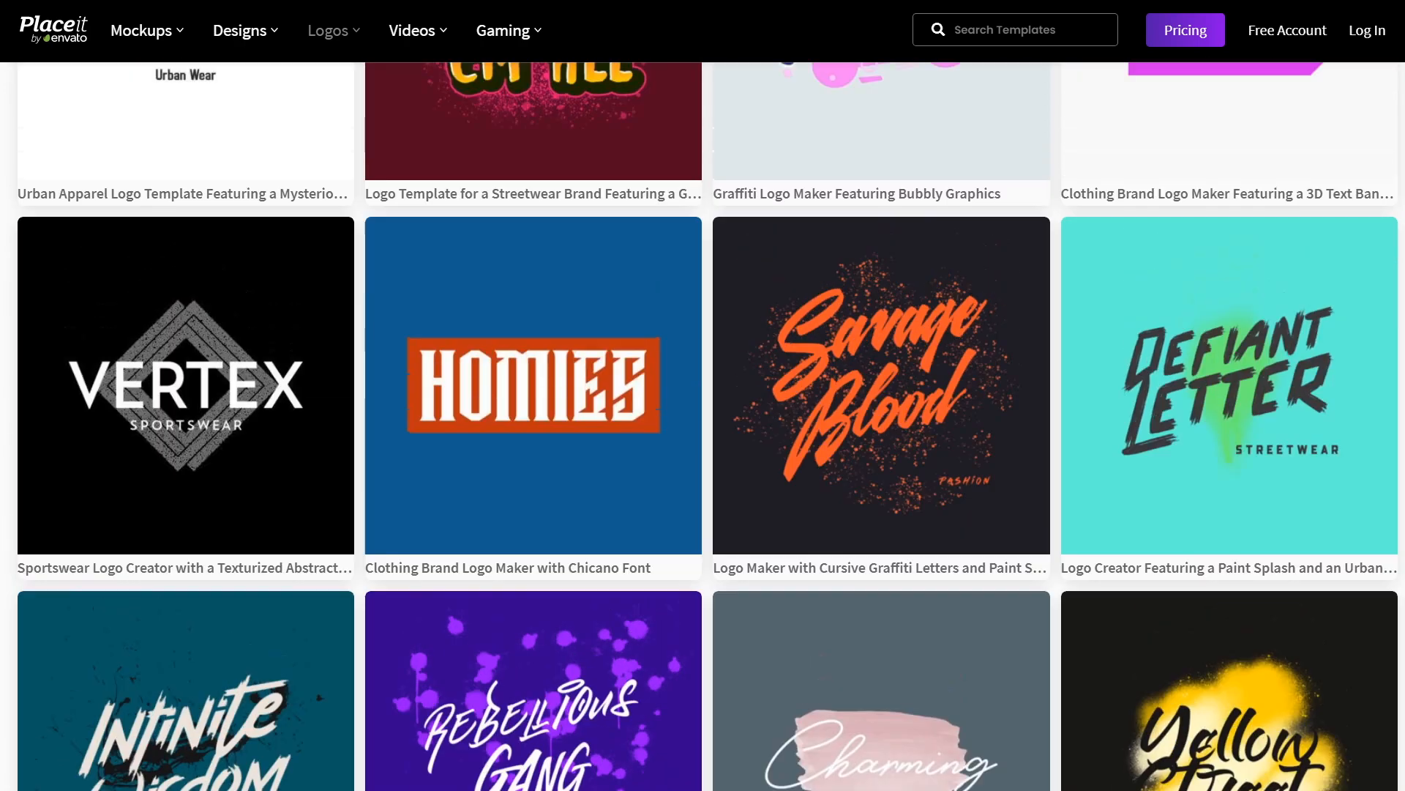
pyautogui.write('Passive Owl')
pyautogui.click(682, 209)
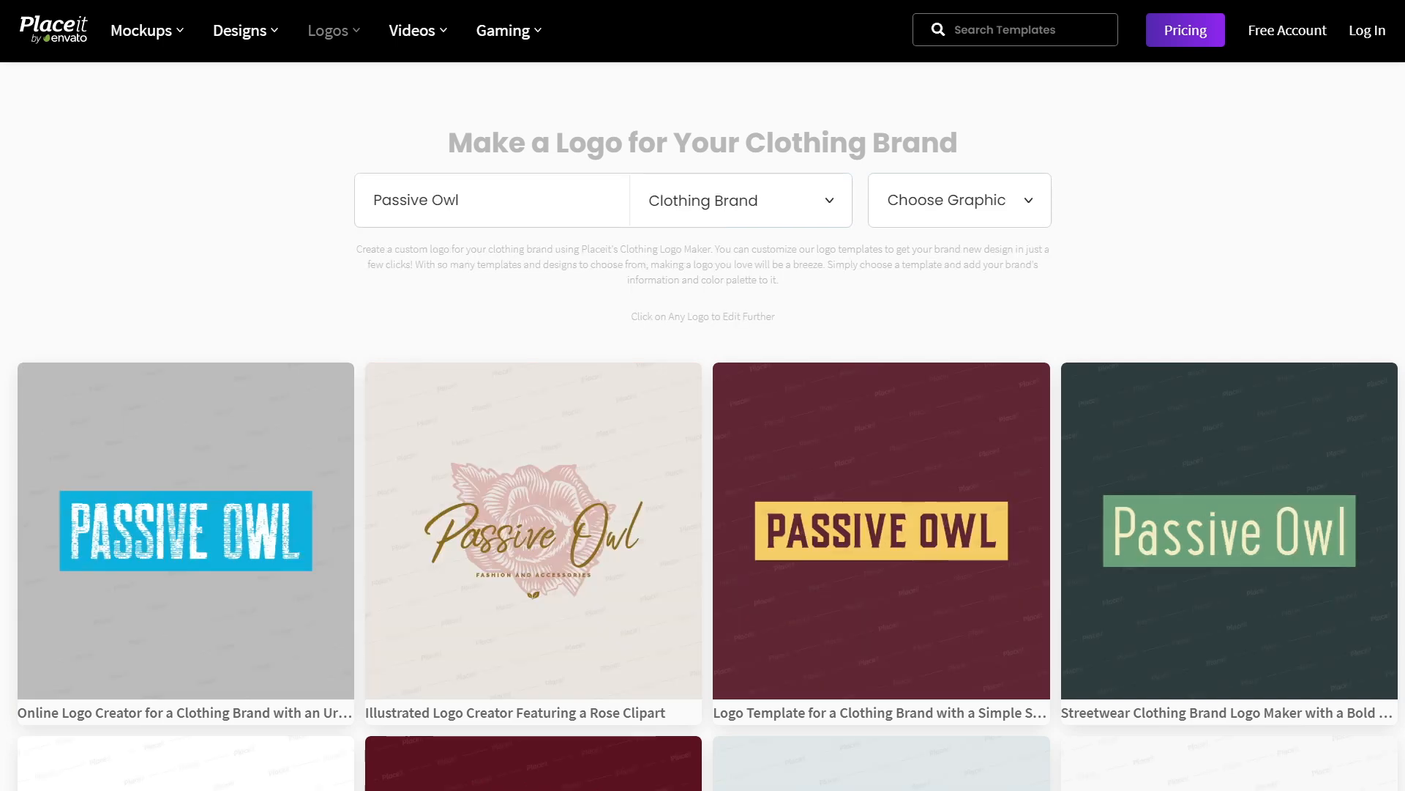
# Check the personalised clothing brand logos and switch the logo category to Gaming (All)
pyautogui.scroll(-4, 702, 425)
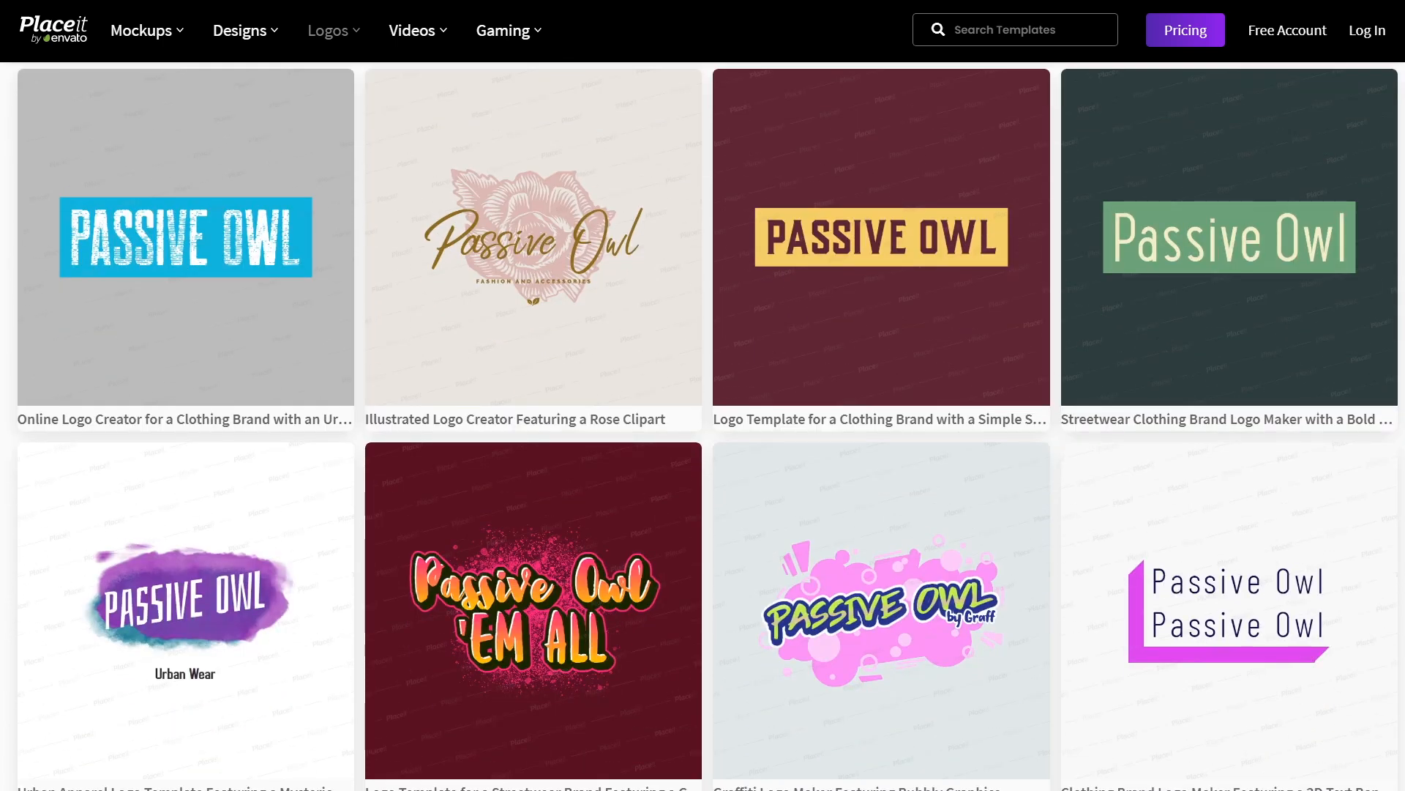
pyautogui.scroll(4, 702, 425)
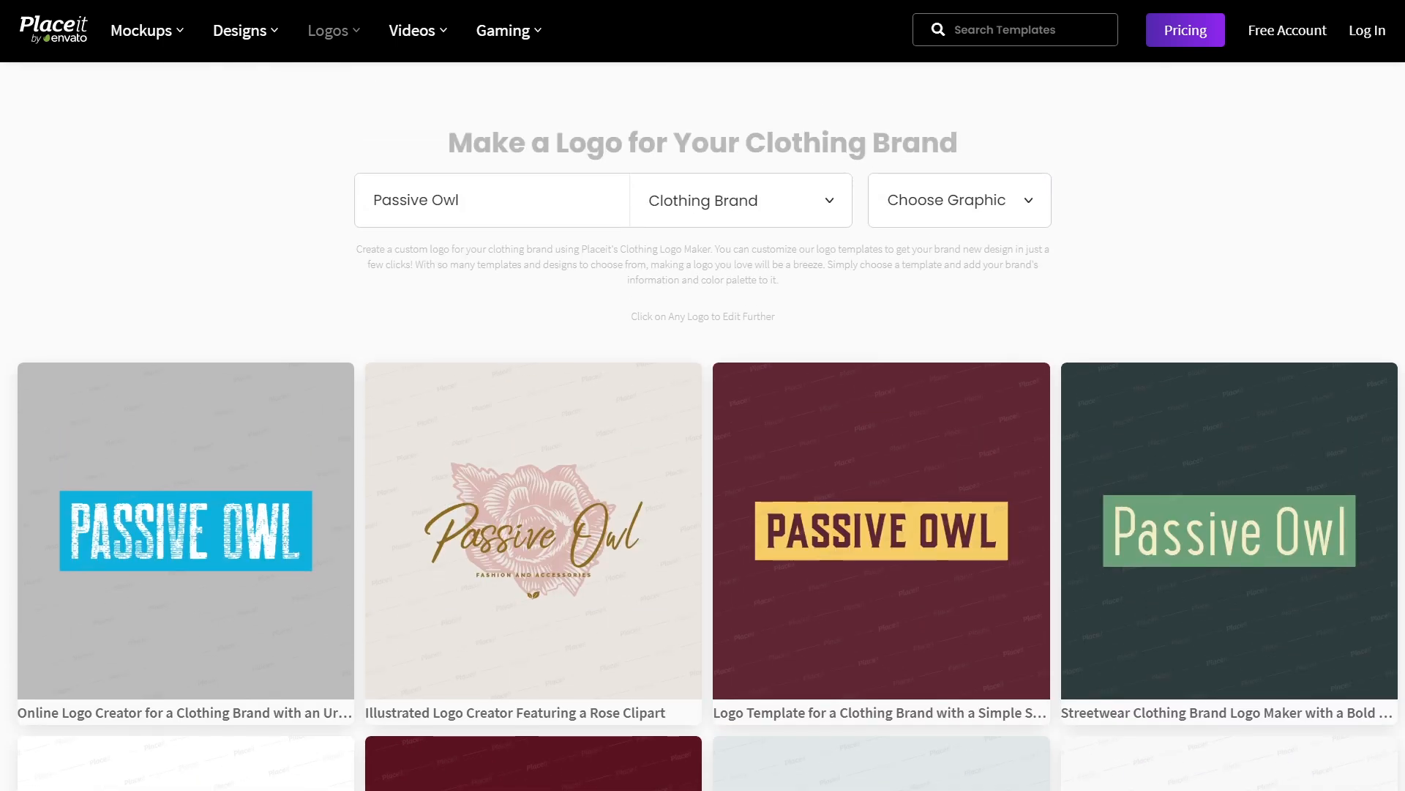
pyautogui.click(830, 203)
pyautogui.scroll(-6, 805, 439)
pyautogui.click(763, 526)
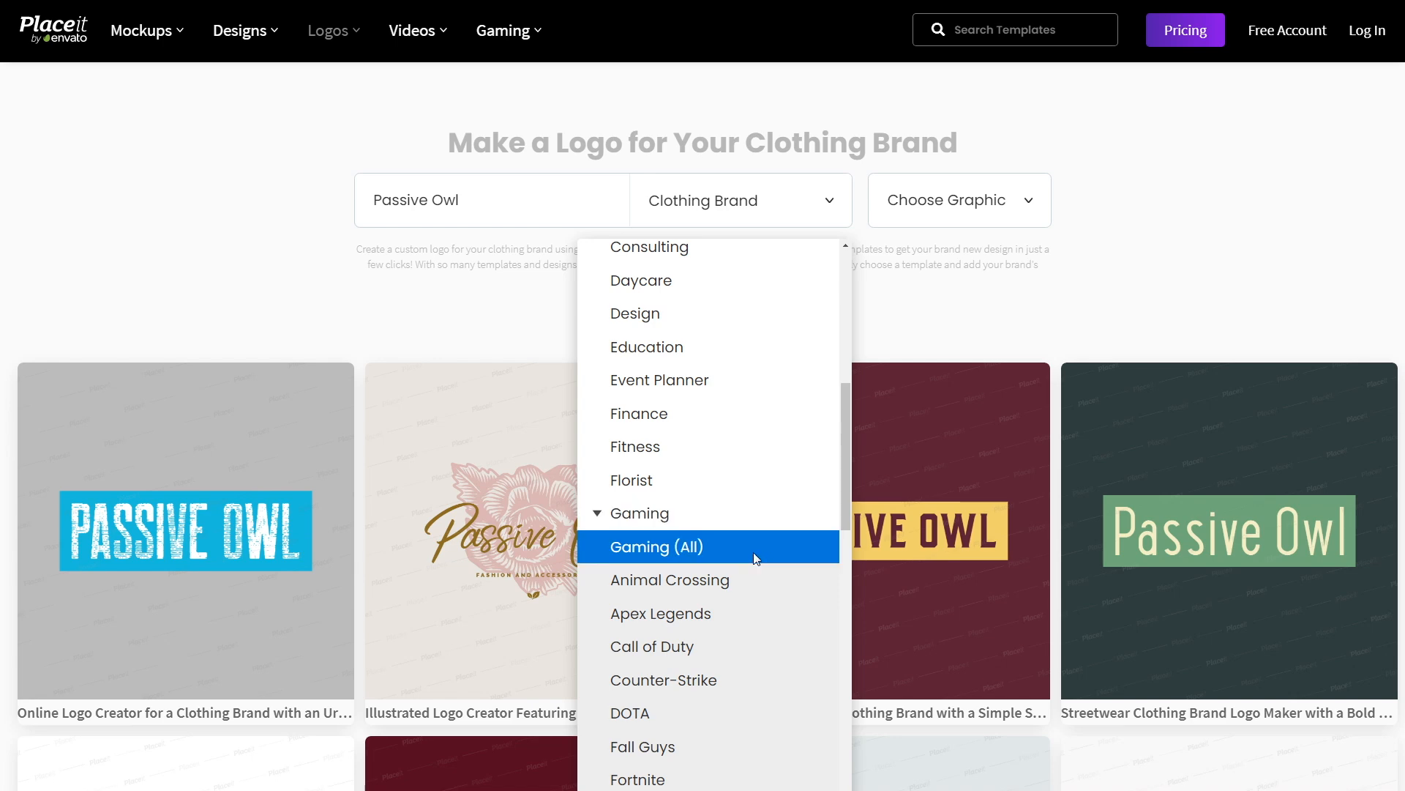
pyautogui.click(756, 558)
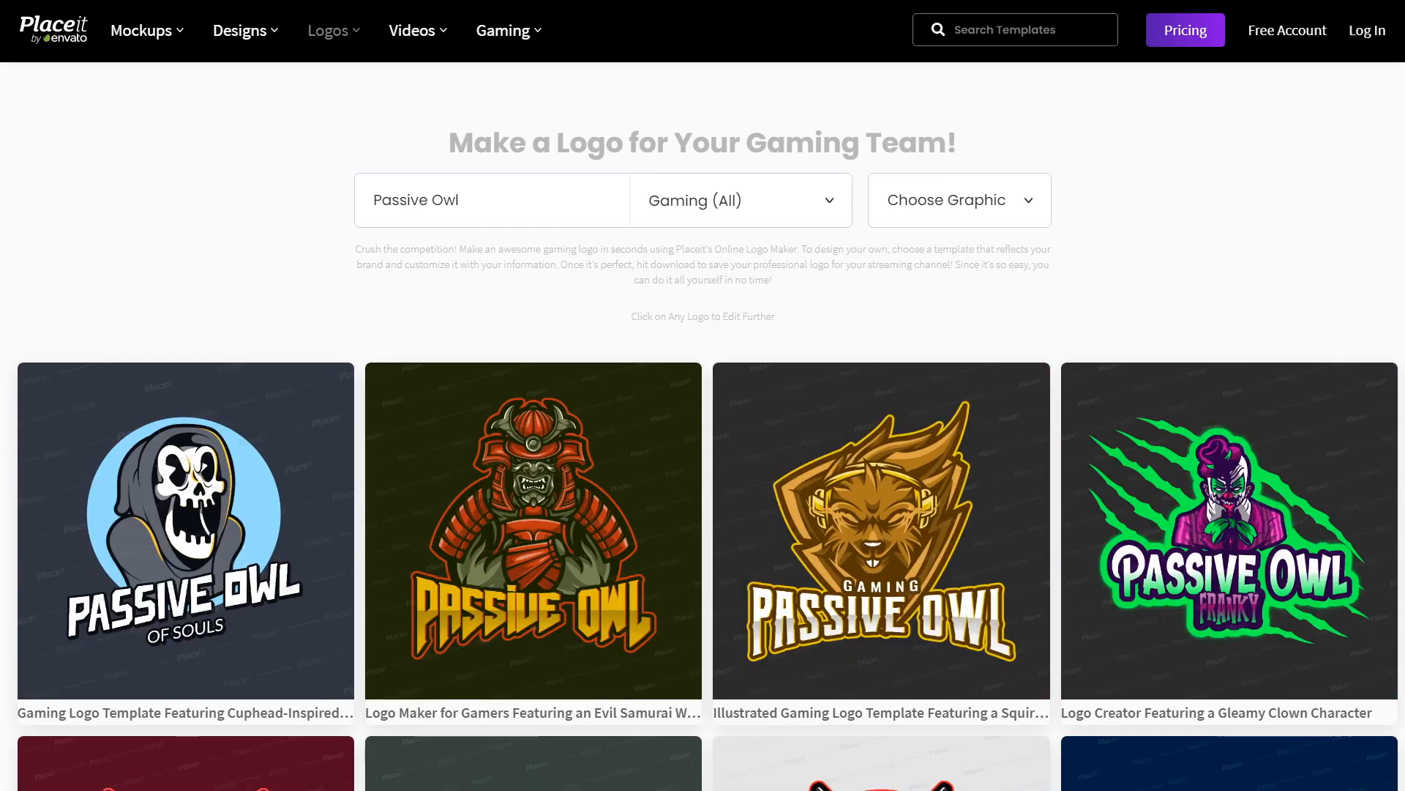
# Open the aggressive wild wolf gaming logo and replace the wolf with a winged owl head from the "OWL" graphics
pyautogui.scroll(-8, 703, 425)
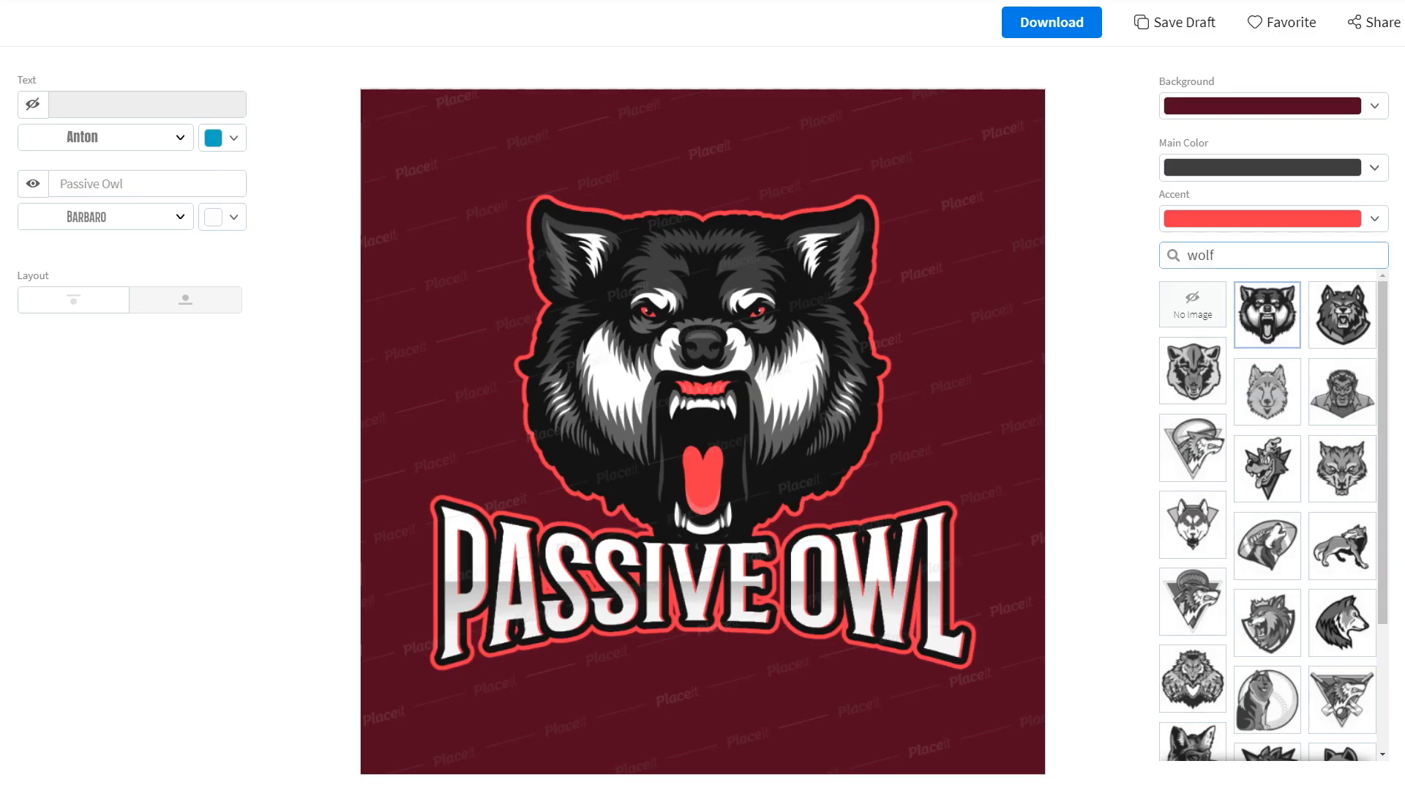
pyautogui.write('WL')
pyautogui.scroll(-1, 1220, 302)
pyautogui.click(1203, 316)
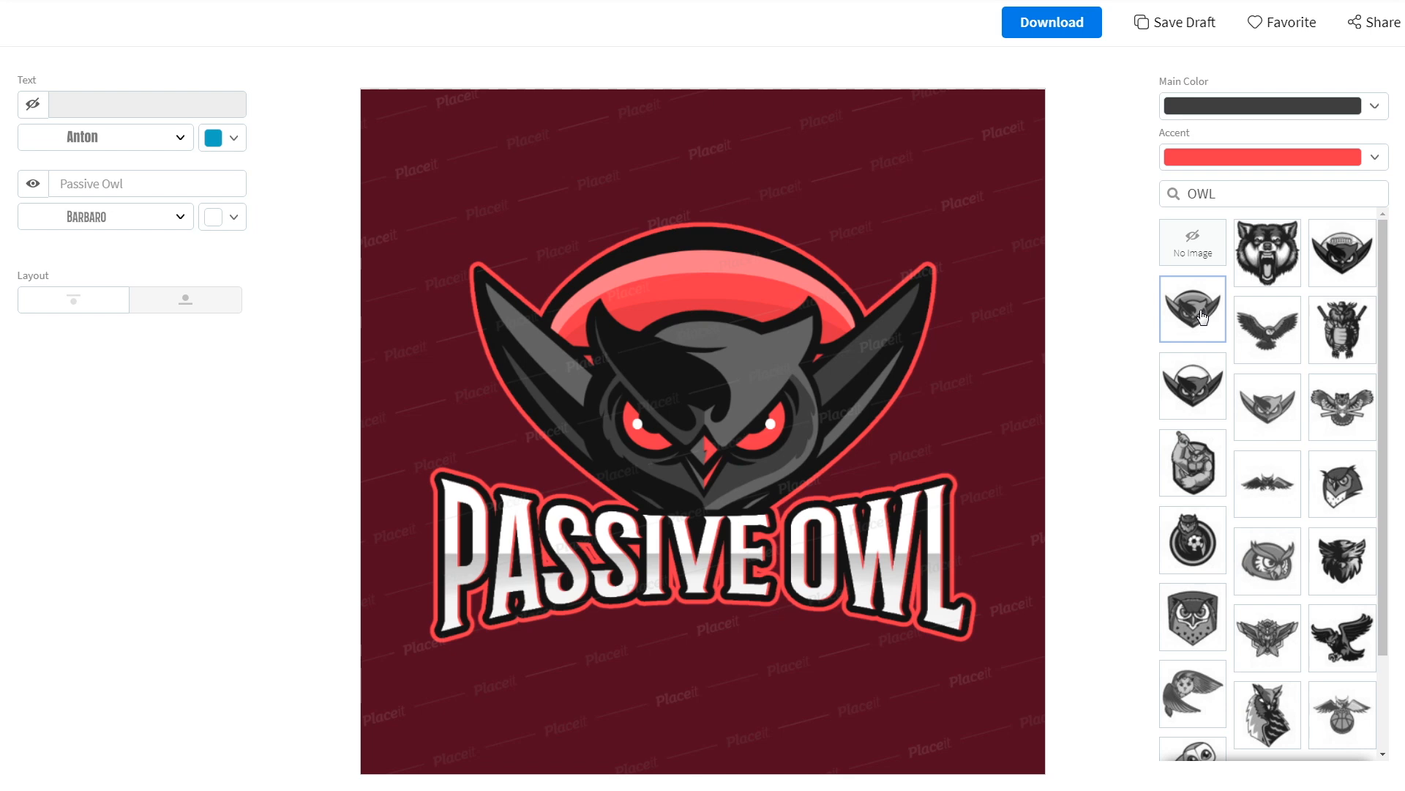
# Change the owl logo's accent colour from the palette to medium green
pyautogui.click(1379, 161)
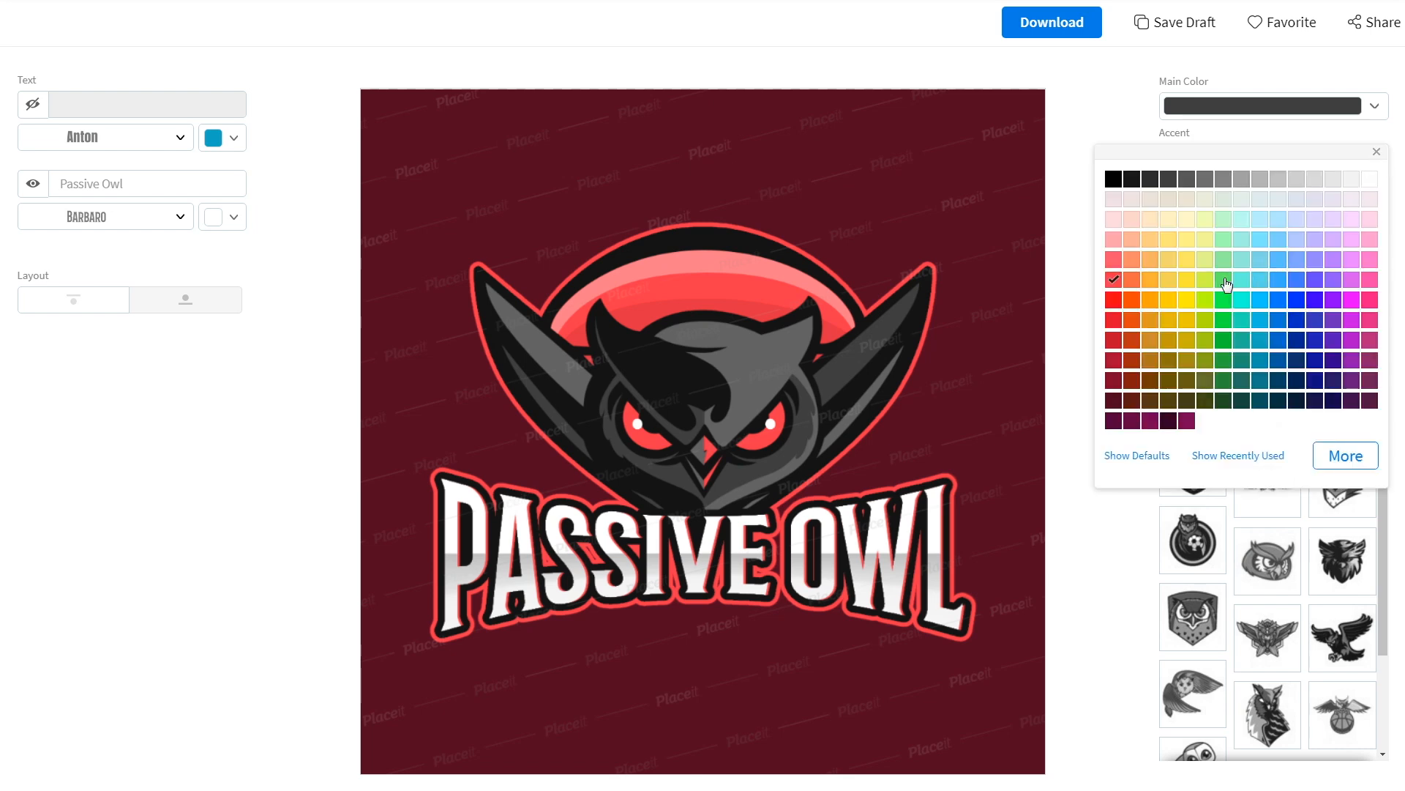
pyautogui.click(1224, 280)
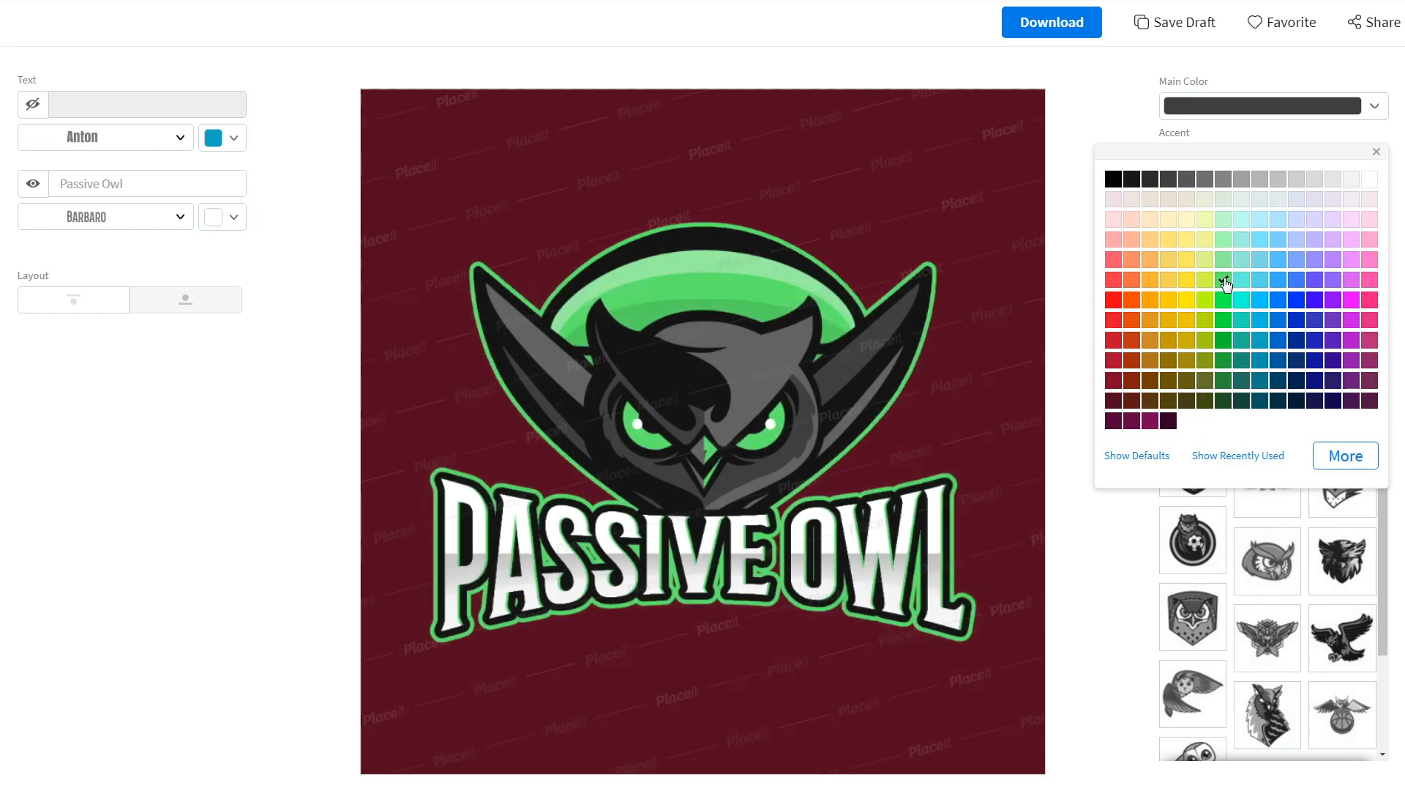
pyautogui.click(1378, 153)
# Search the logo graphics for "CUTE" and choose the cute fox to replace the owl
pyautogui.click(1314, 199)
pyautogui.write('CUTE')
pyautogui.scroll(-3, 1380, 510)
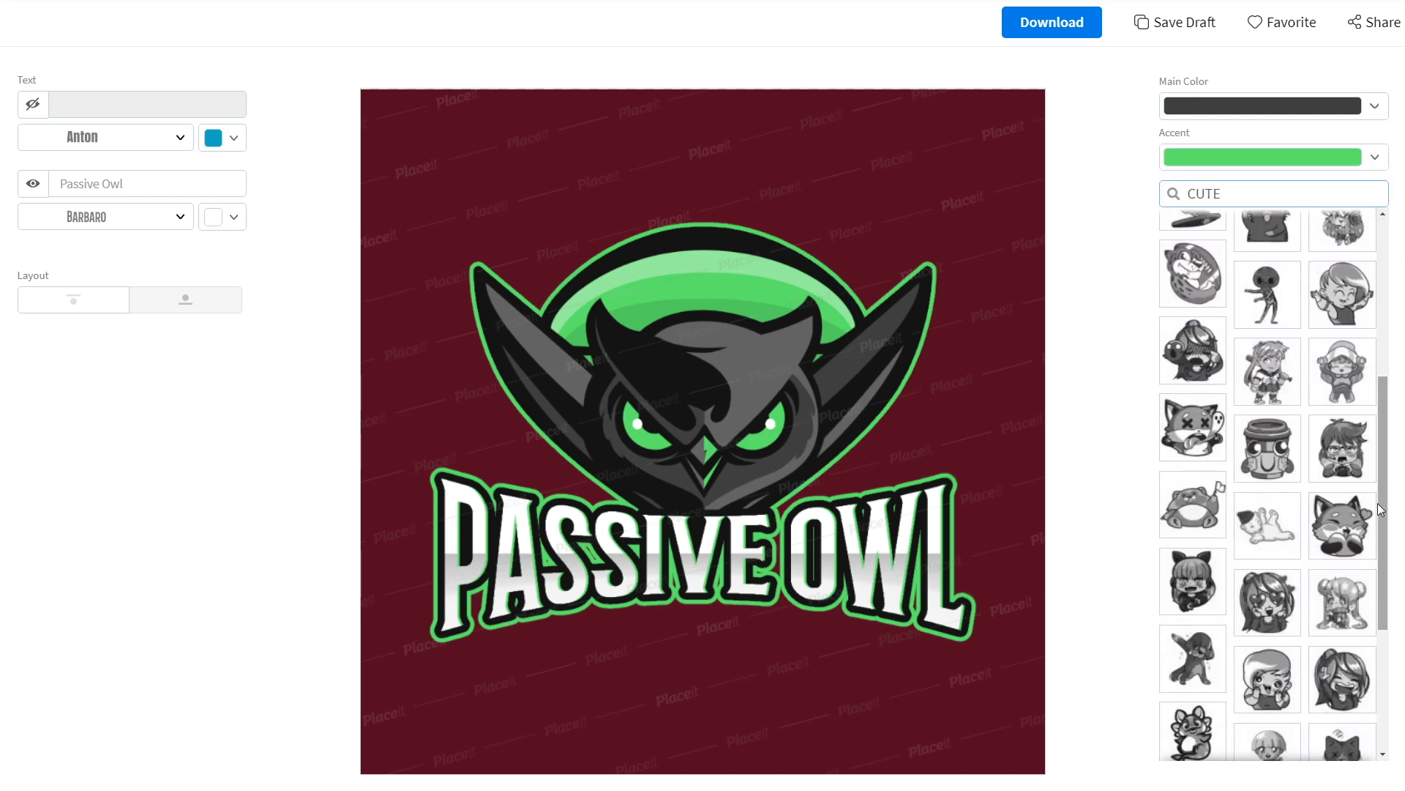
pyautogui.click(1347, 537)
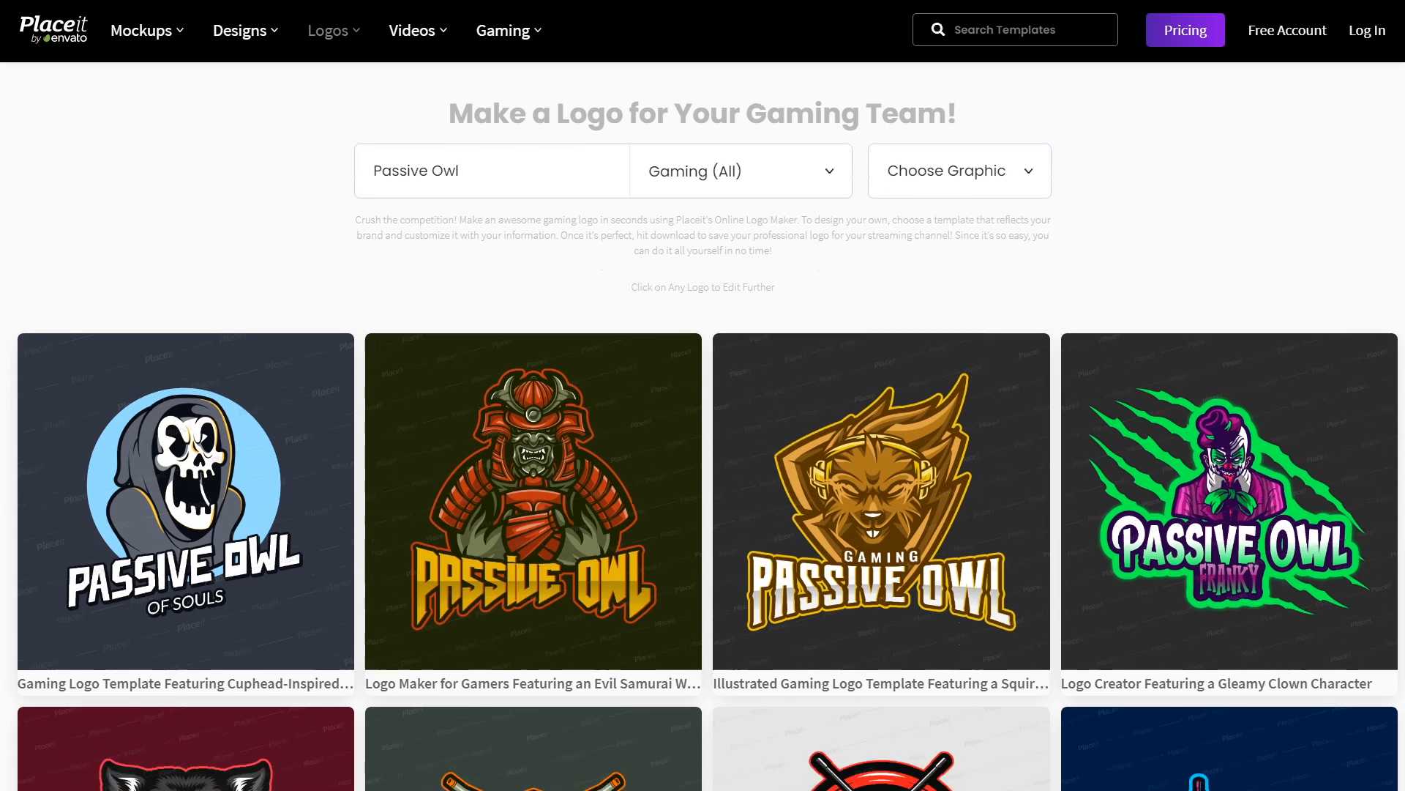
# Browse the gaming logo templates previewed with the Passive Owl name to compare their characters and styles
pyautogui.scroll(-3, 703, 439)
pyautogui.scroll(-4, 703, 440)
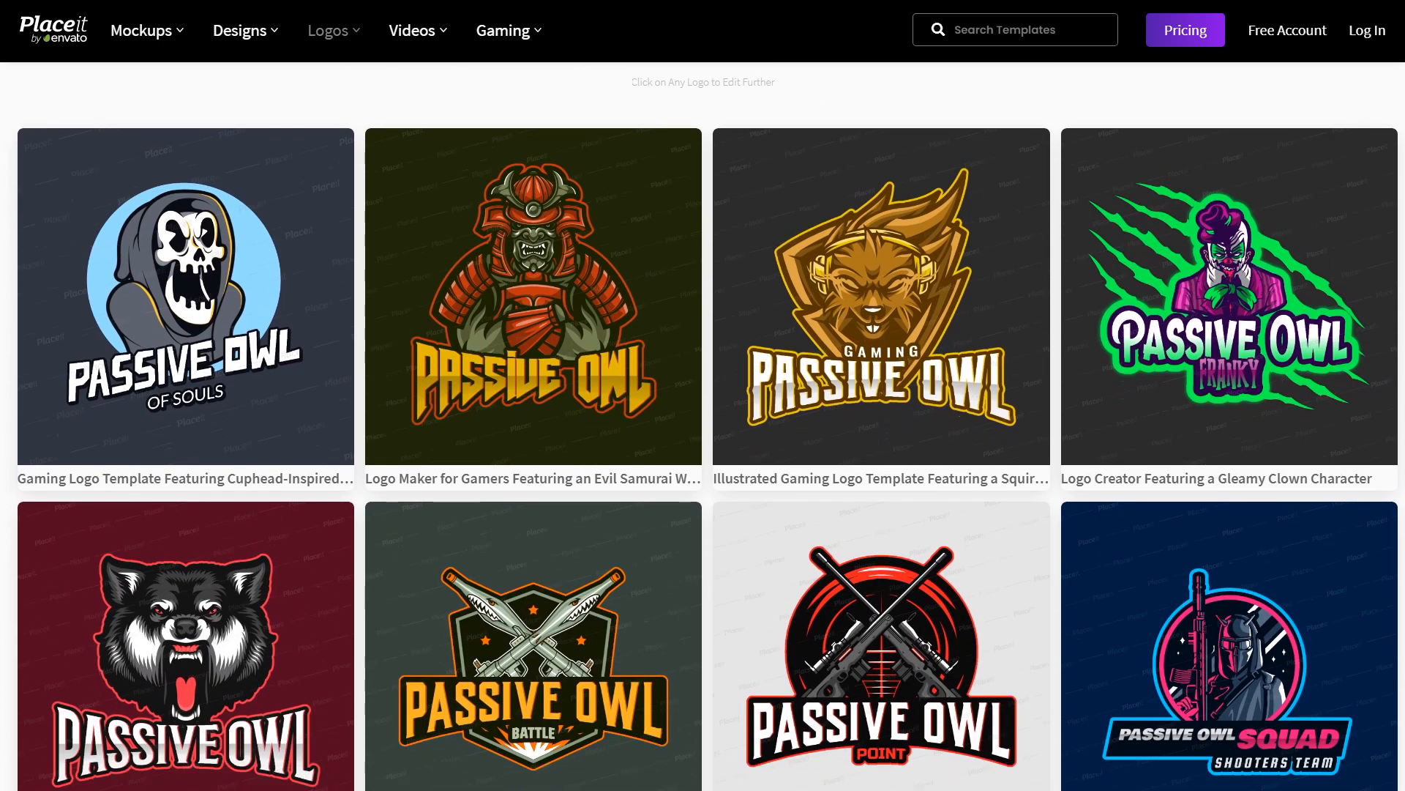
pyautogui.scroll(-3, 703, 439)
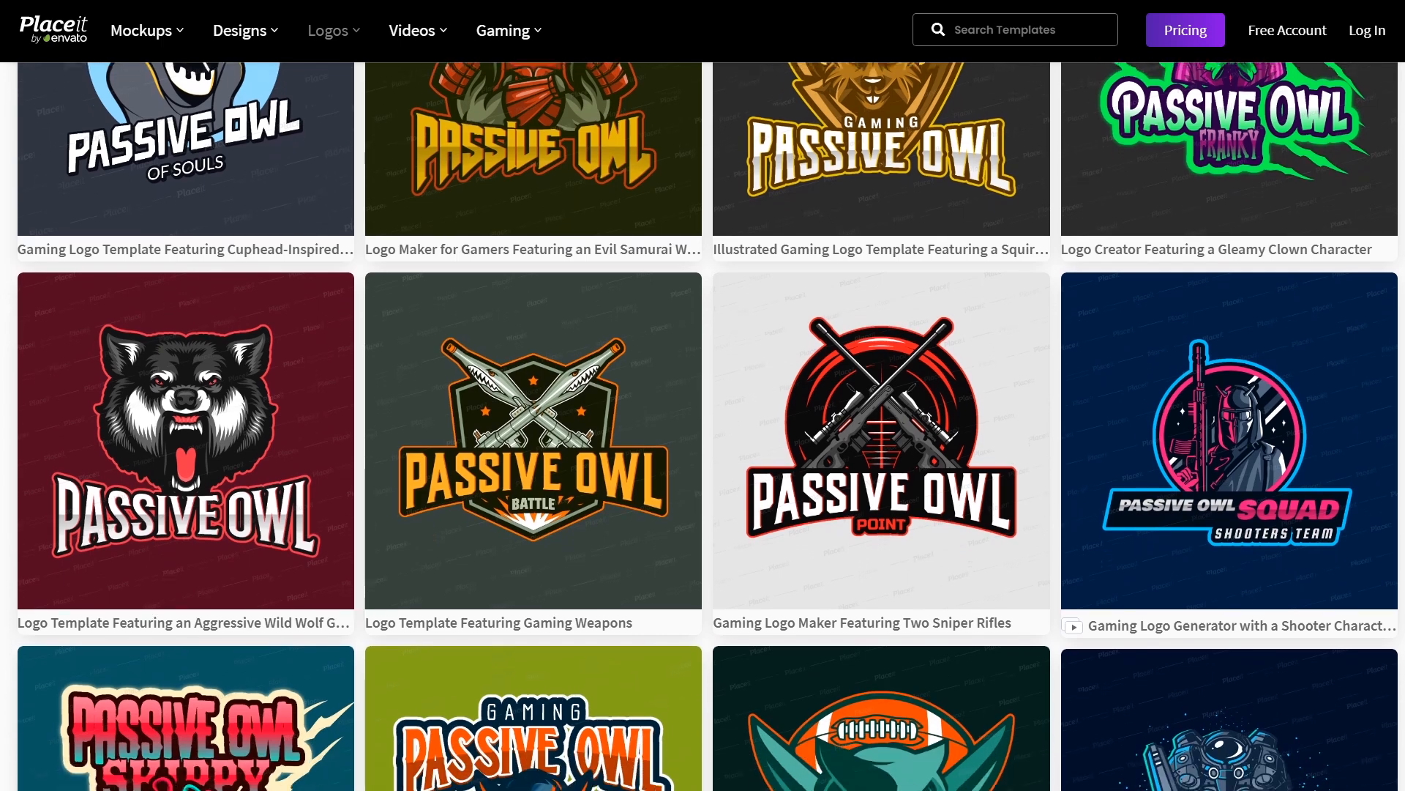
pyautogui.scroll(-3, 702, 439)
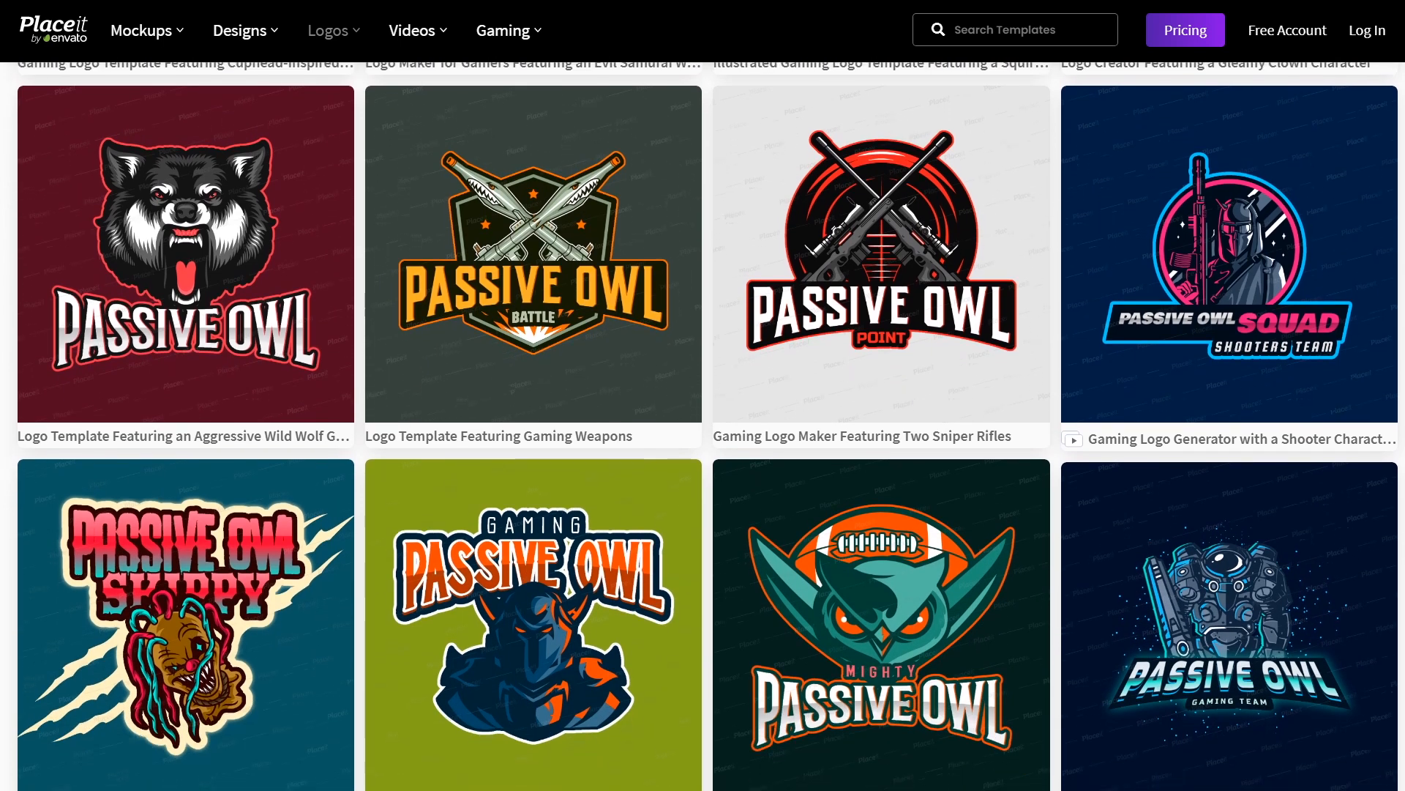
pyautogui.scroll(-4, 703, 439)
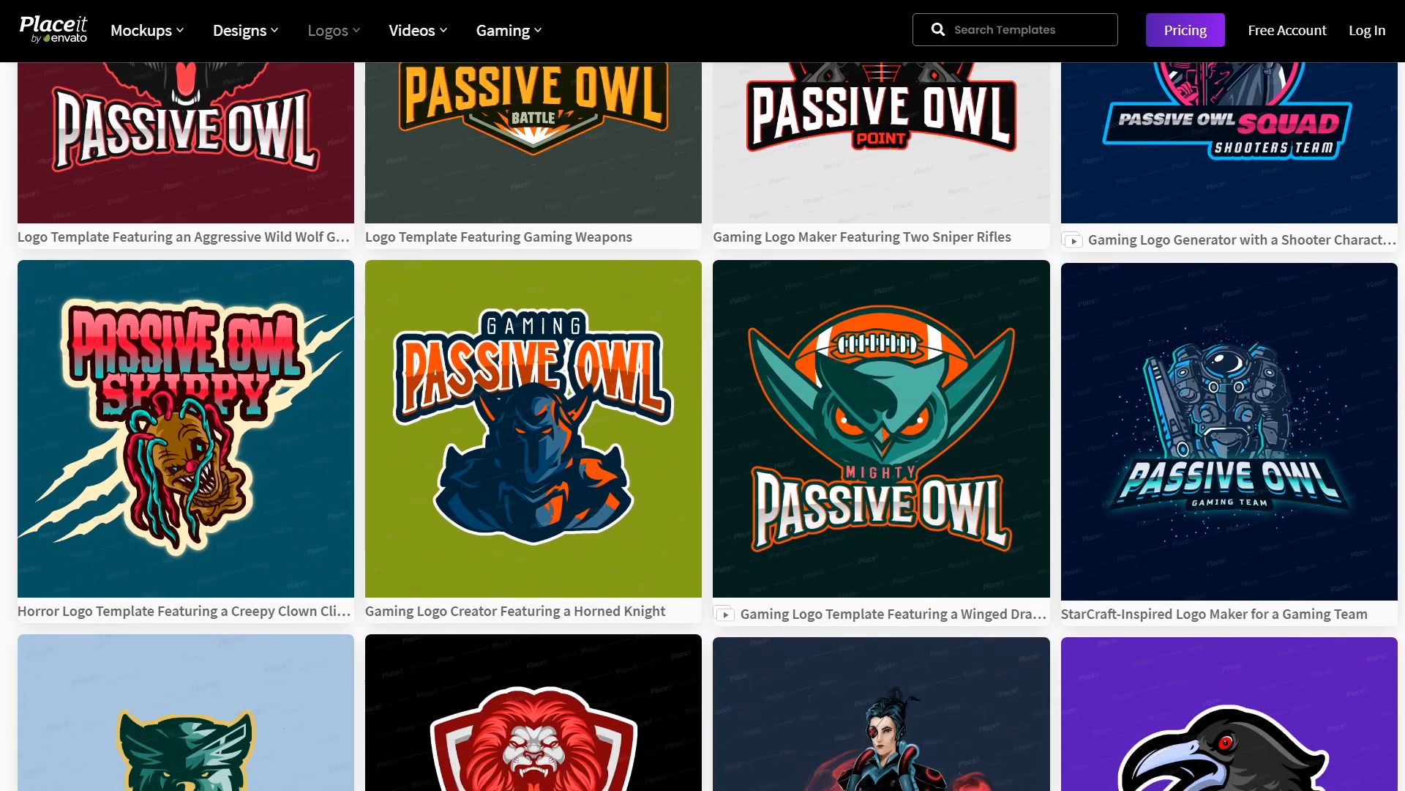
pyautogui.scroll(-3, 702, 440)
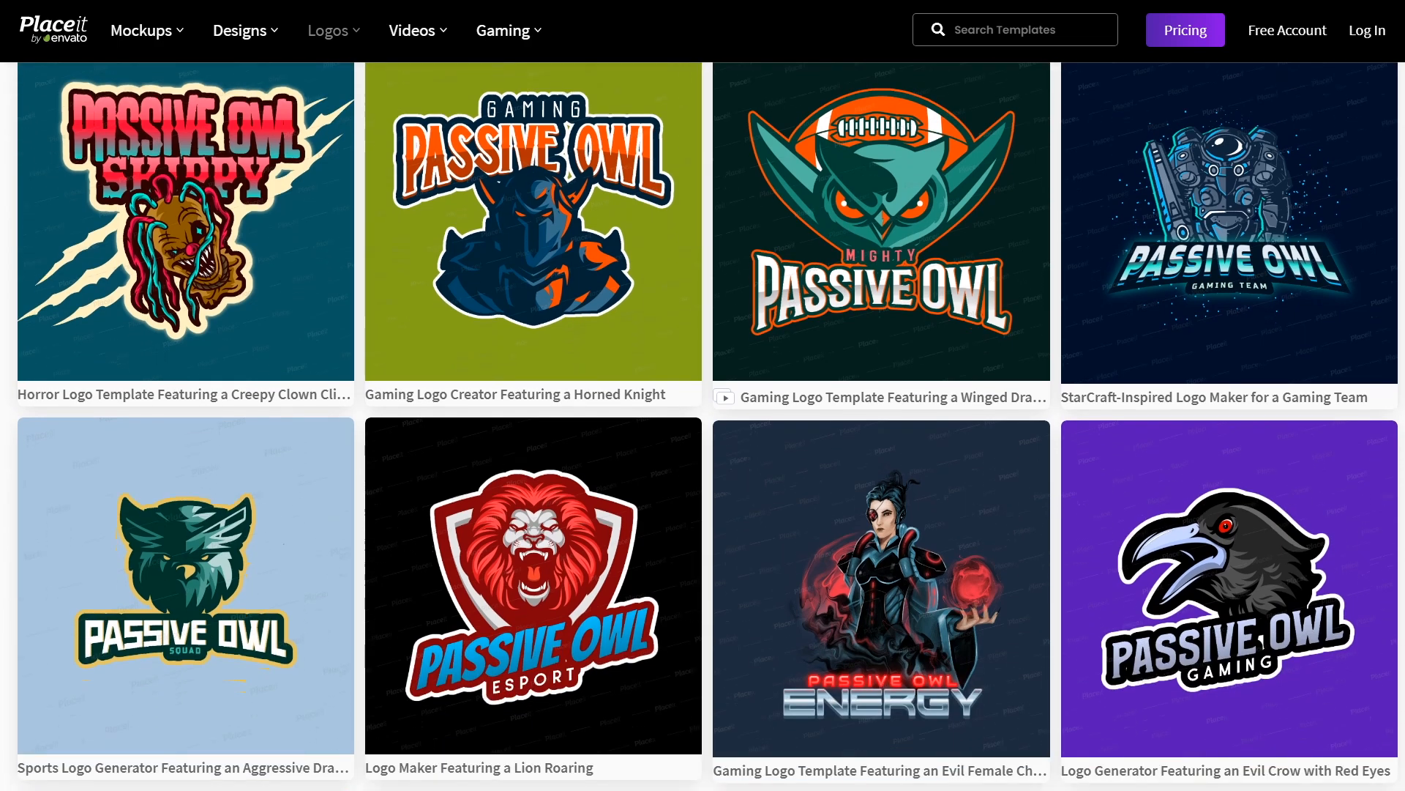
pyautogui.scroll(-4, 703, 439)
pyautogui.scroll(-5, 703, 439)
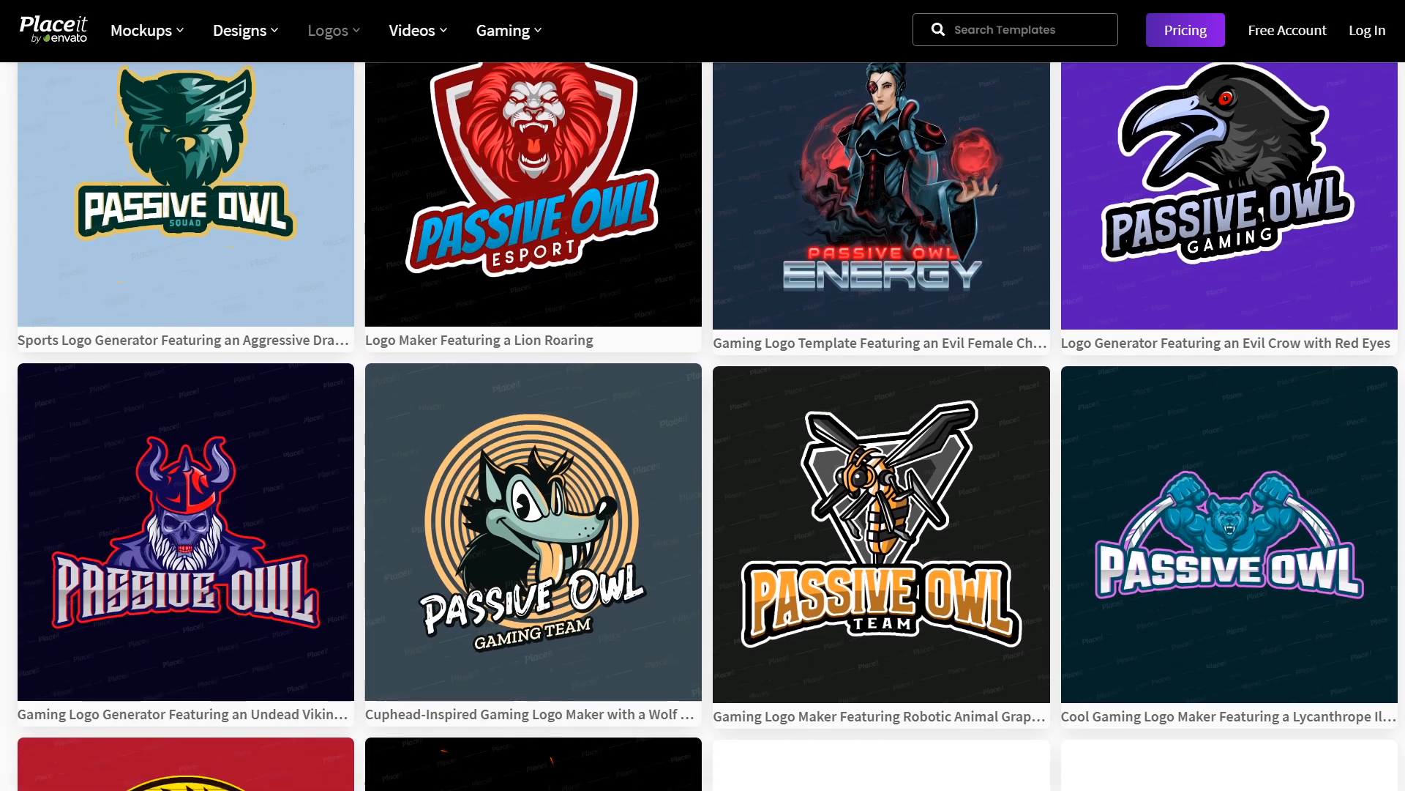
pyautogui.scroll(-3, 703, 439)
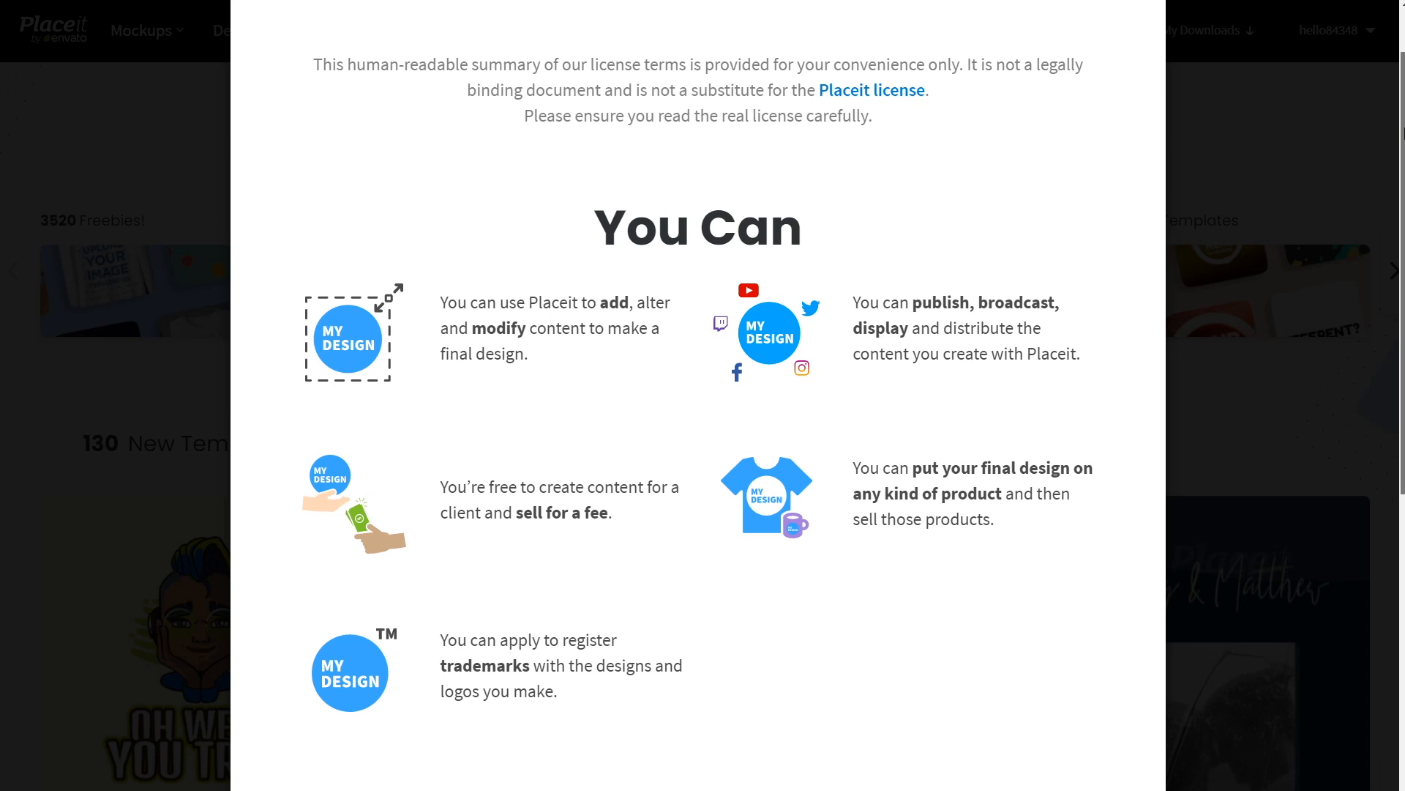
# Read the license summary's permitted uses and look over the T-shirt design templates, previewing the "Good things take time" and "Never stop trying" designs
pyautogui.scroll(-8, 1393, 455)
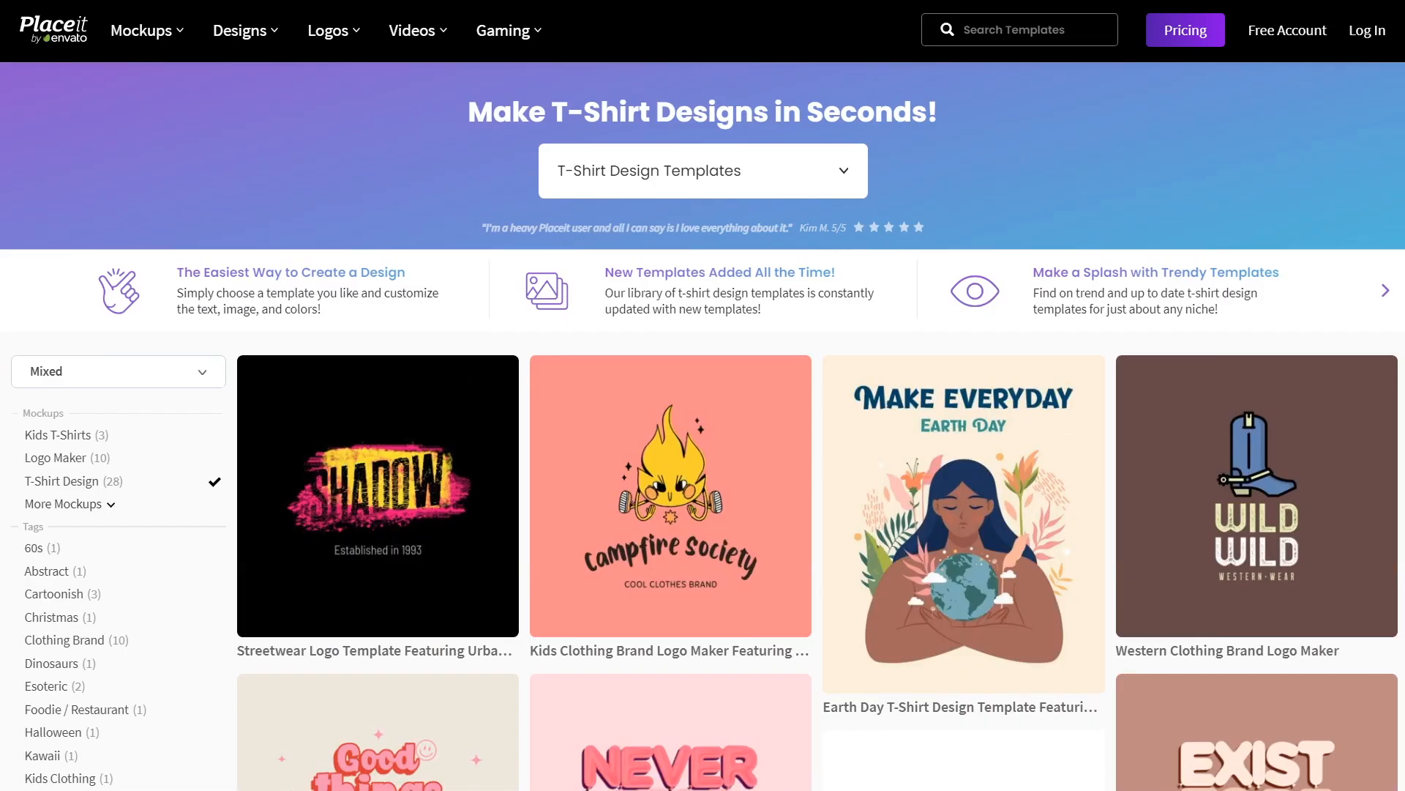
pyautogui.scroll(-3, 702, 424)
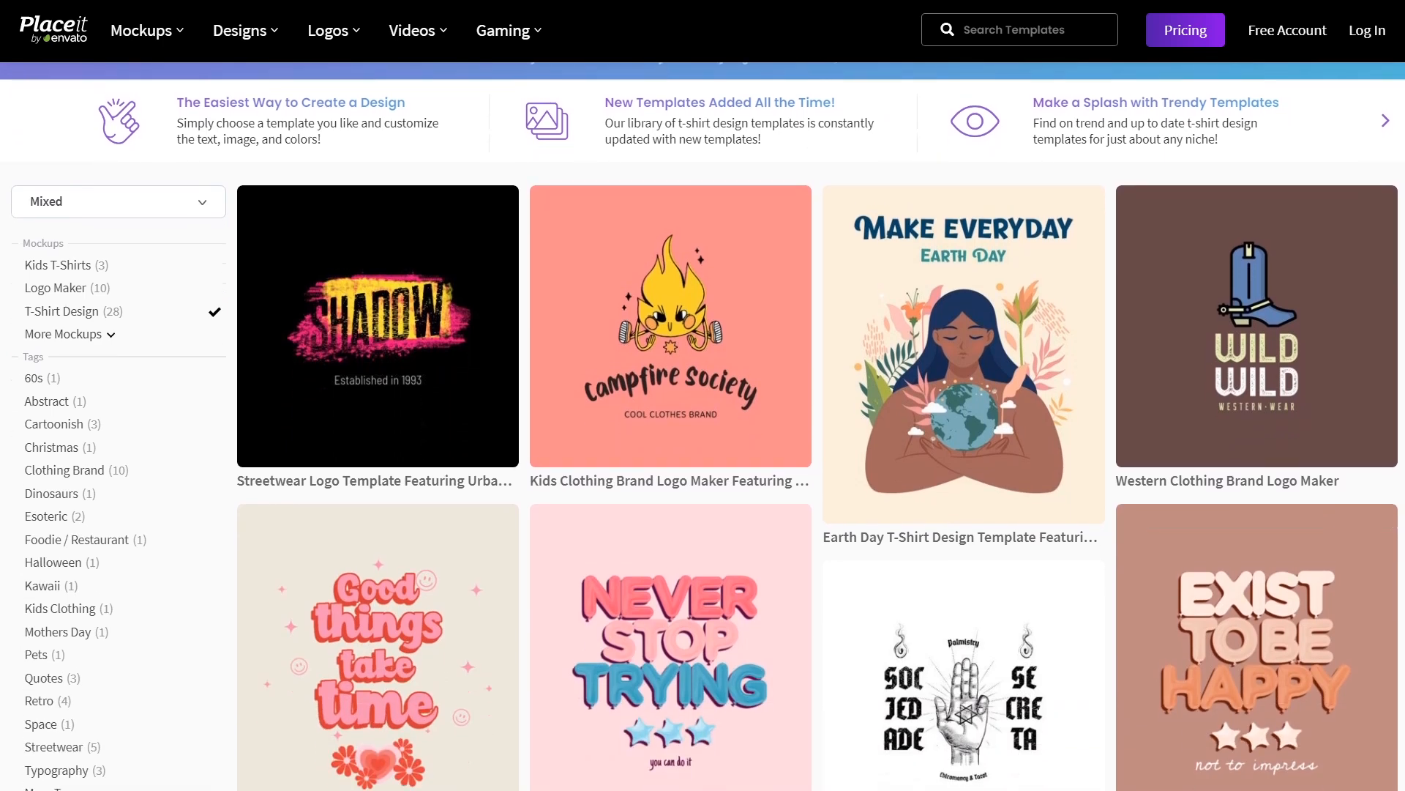
pyautogui.scroll(-3, 702, 425)
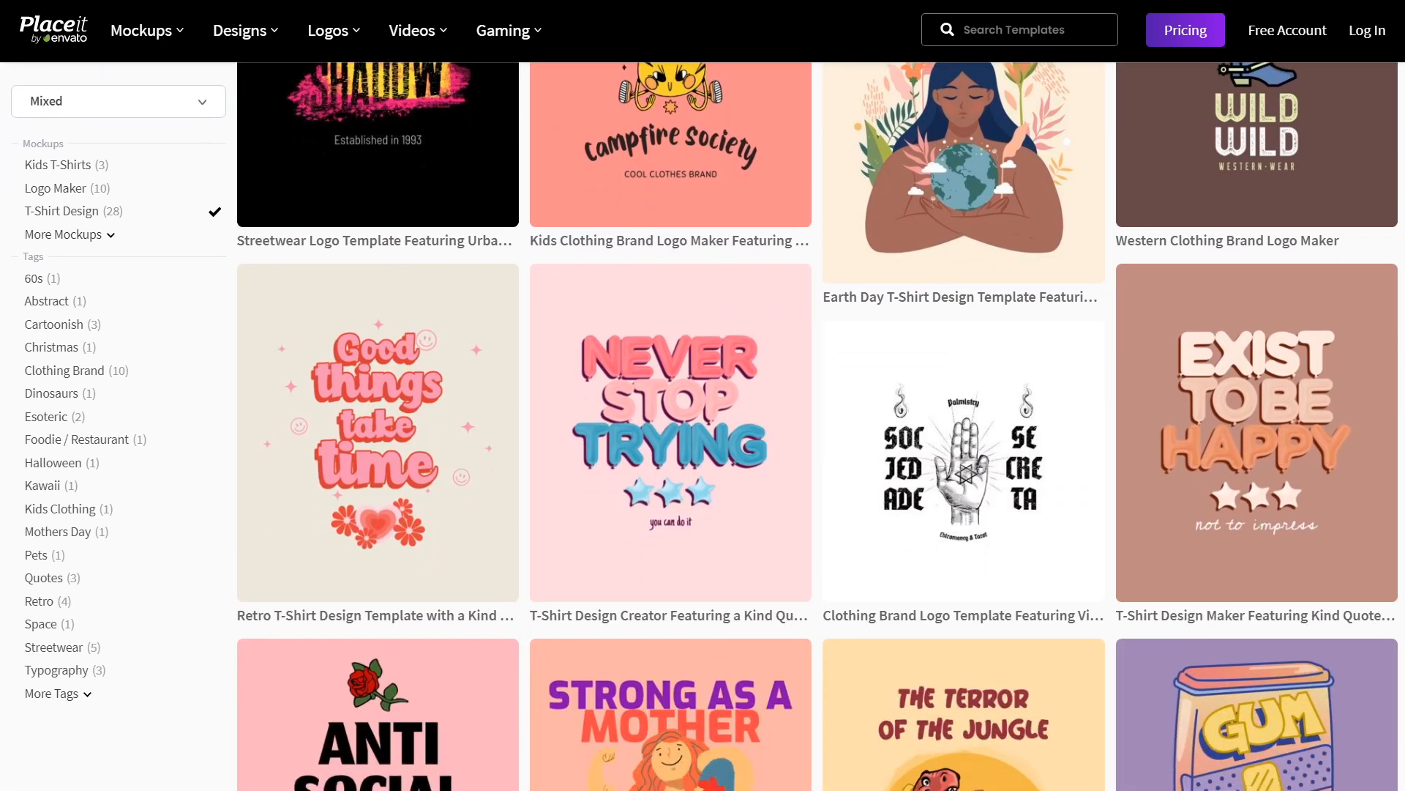
pyautogui.moveTo(244, 596)
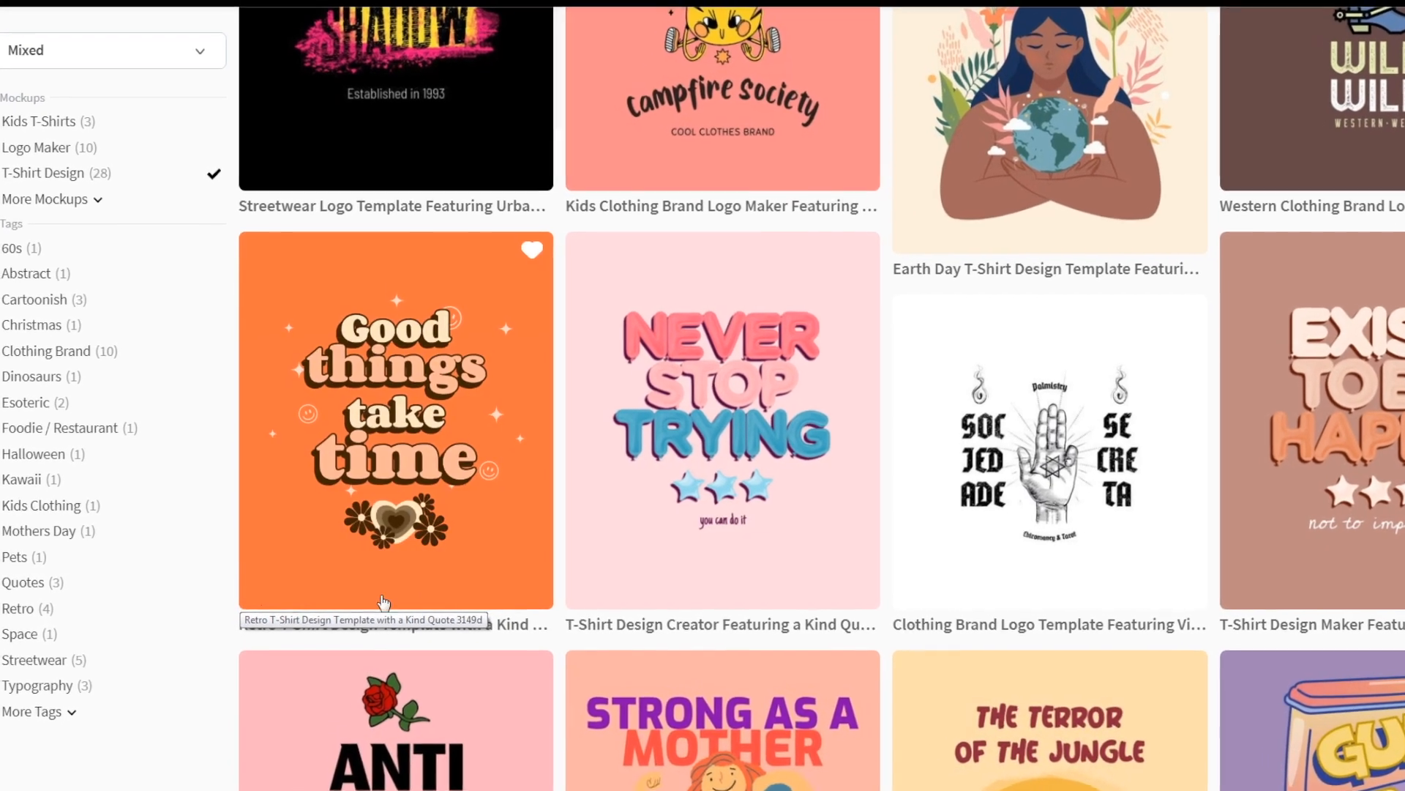
pyautogui.moveTo(583, 599)
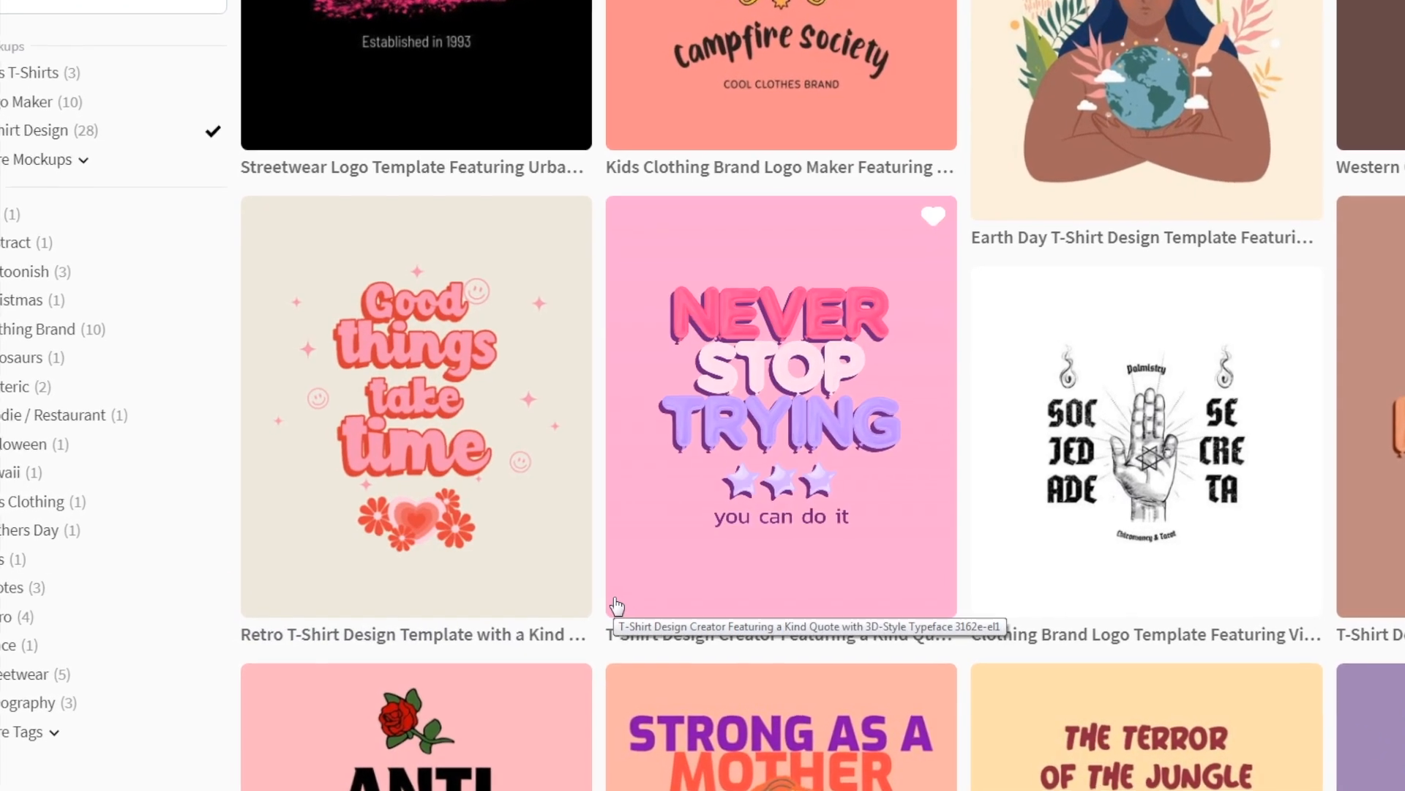